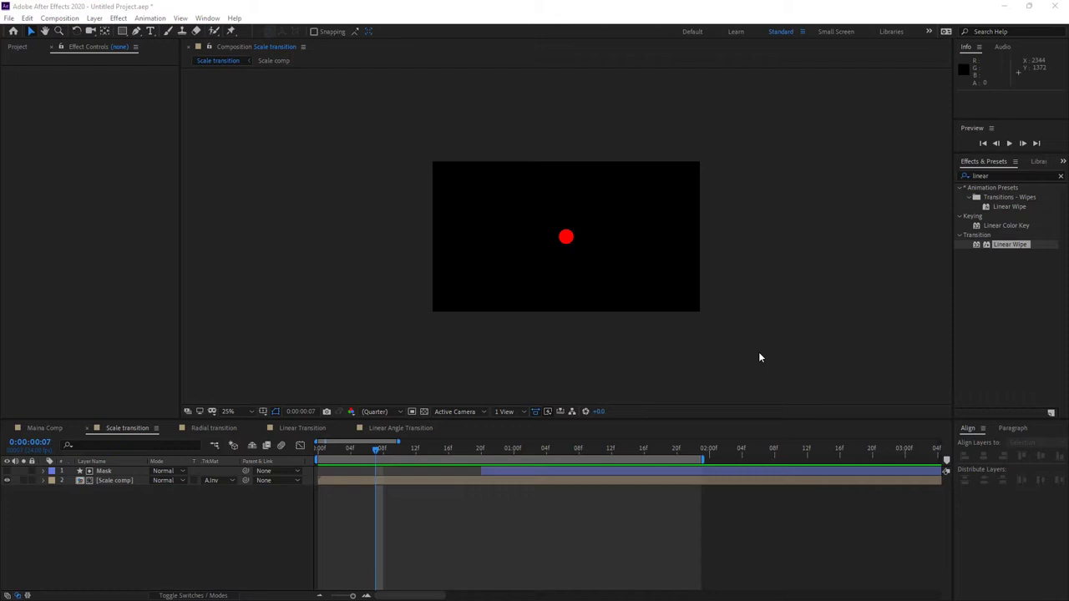
Step: Preview the Scale, Linear and Radial transition comps one after another, ending on Scale
left_click(759, 357)
key("space")
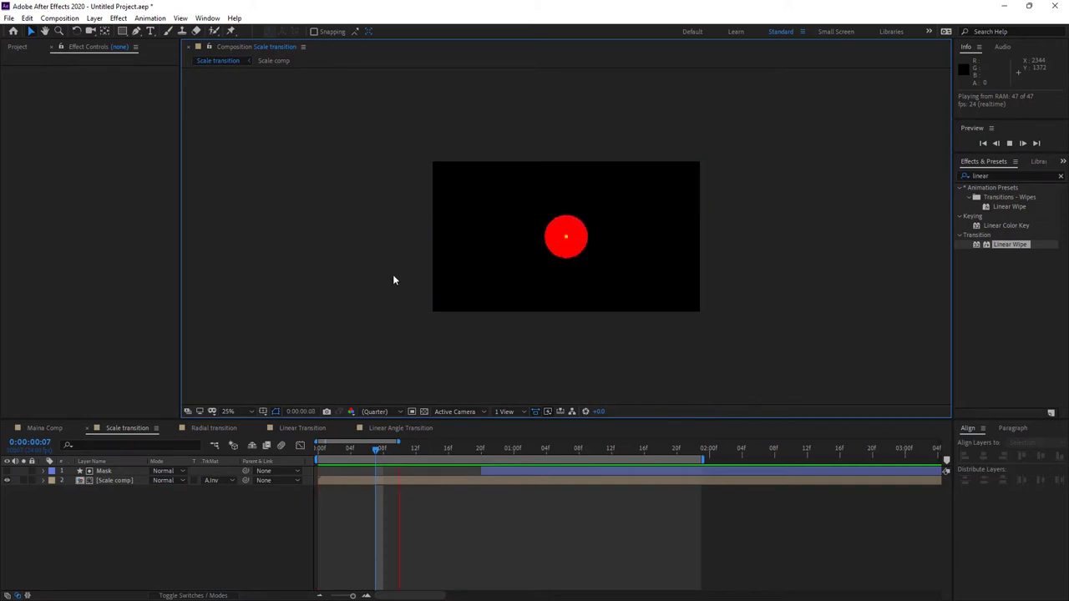
left_click(302, 428)
key("space")
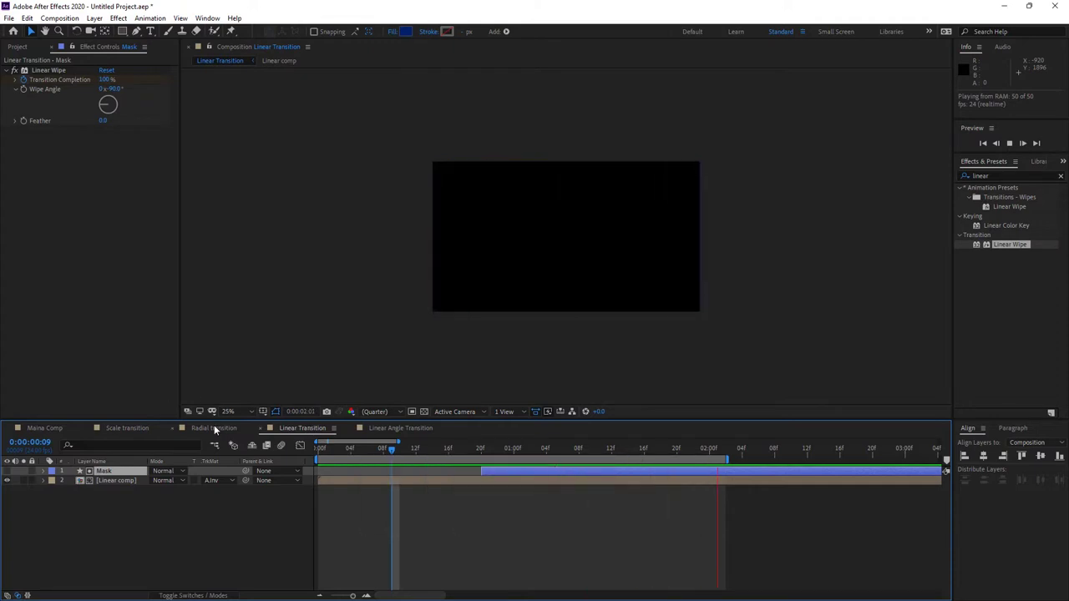
left_click(214, 428)
key("space")
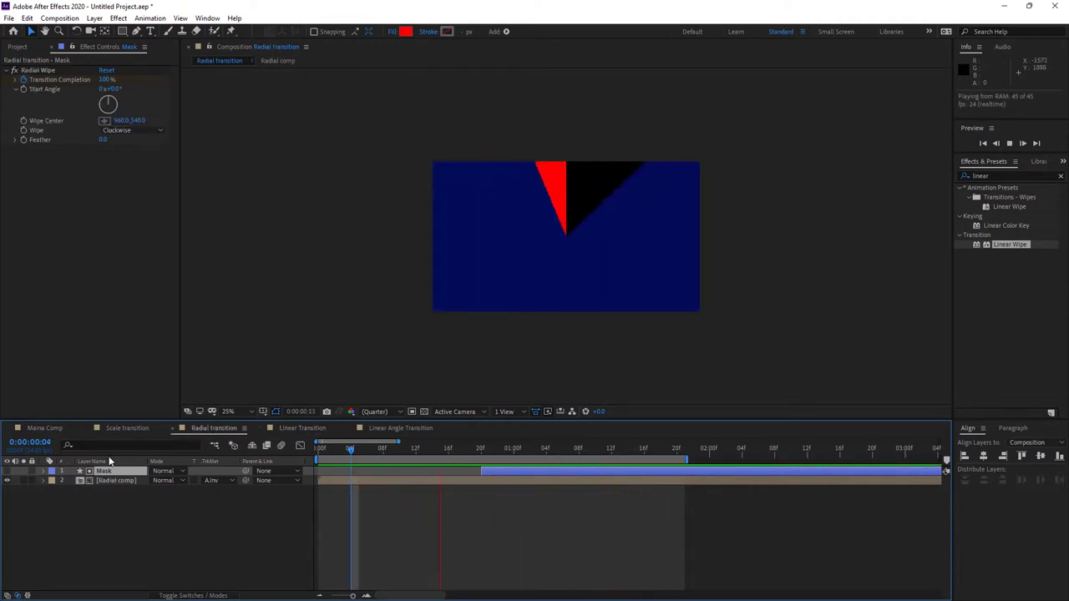
left_click(127, 428)
key("space")
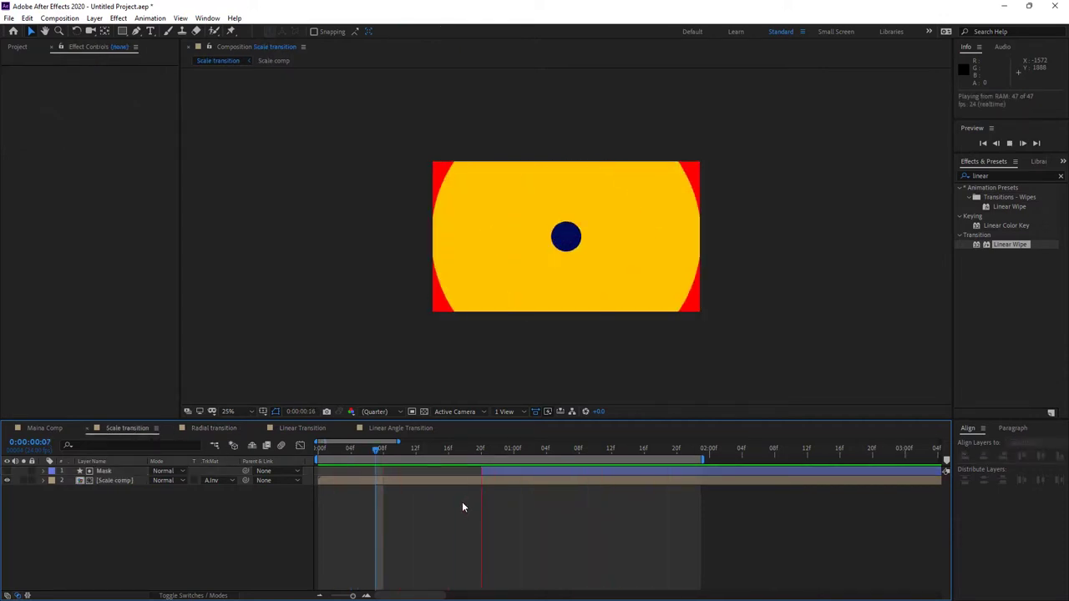
key("space")
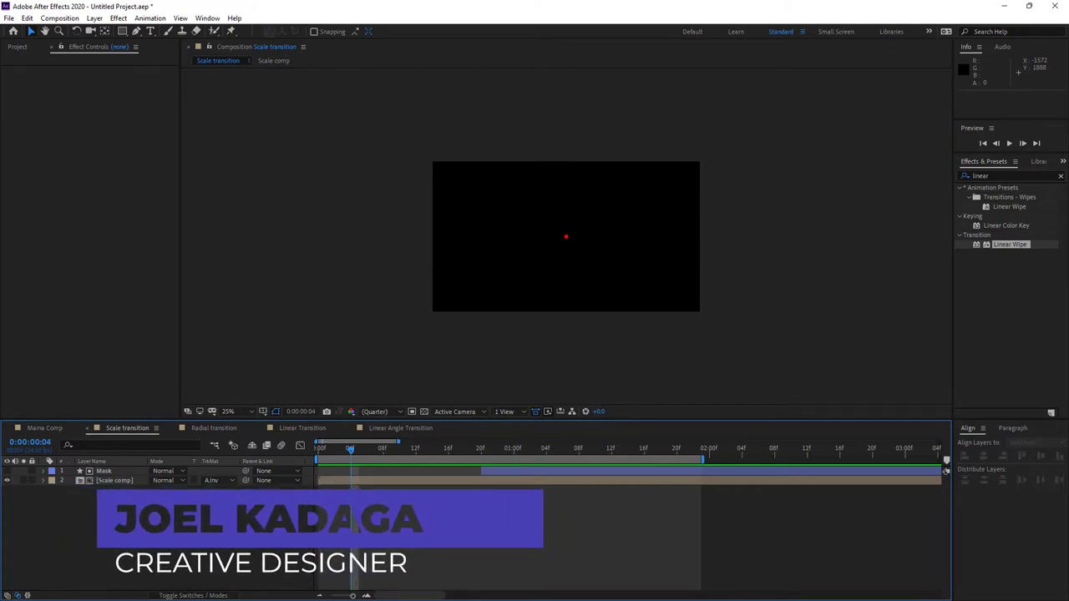
Step: Play the Transition.mp4 example video in VLC from about three seconds
key("super")
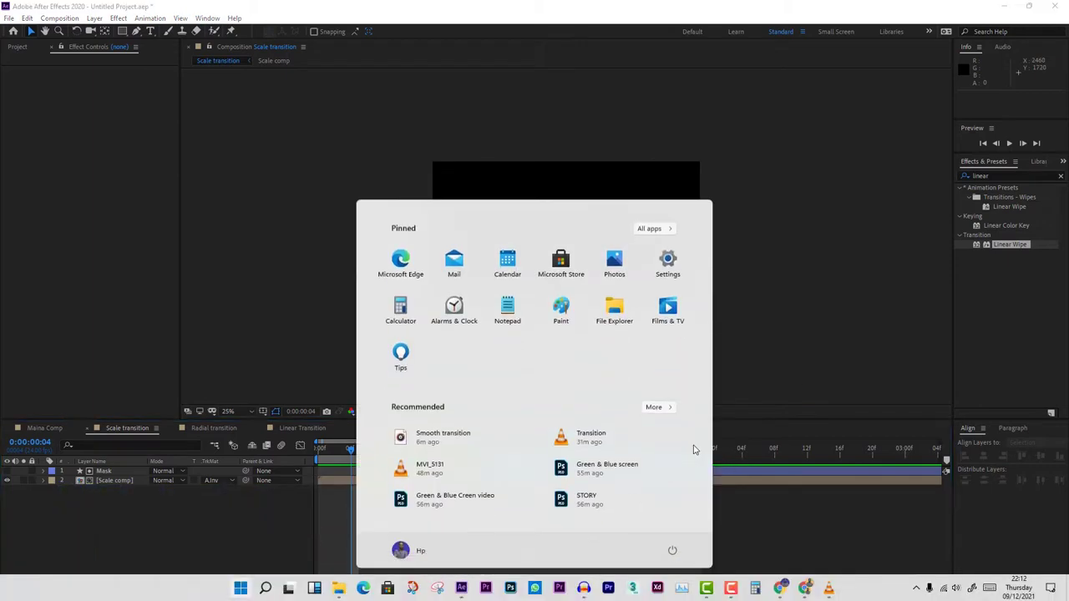
left_click(828, 588)
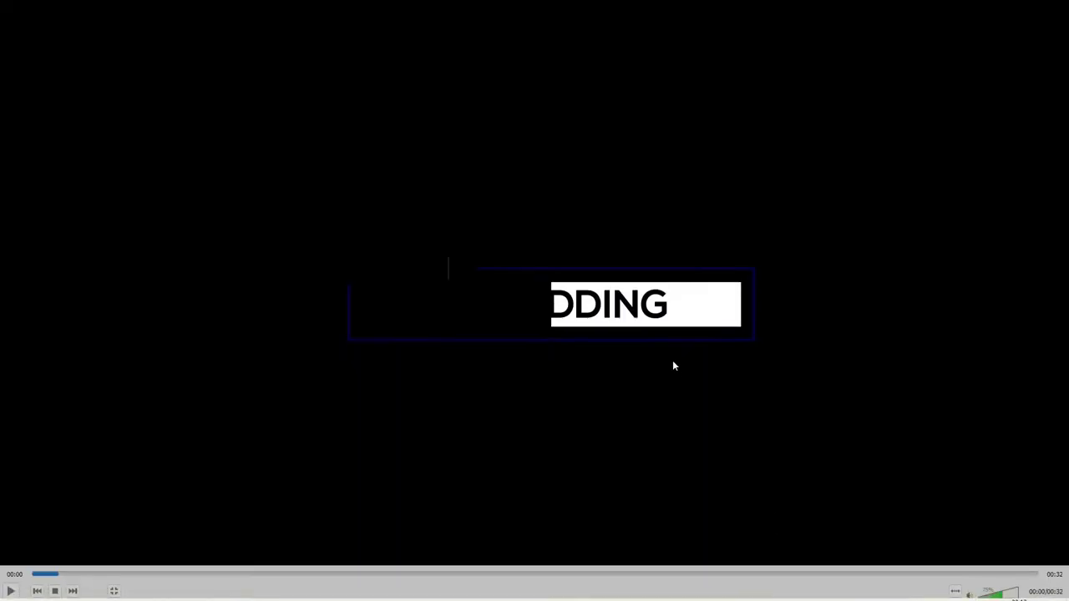
left_click(119, 576)
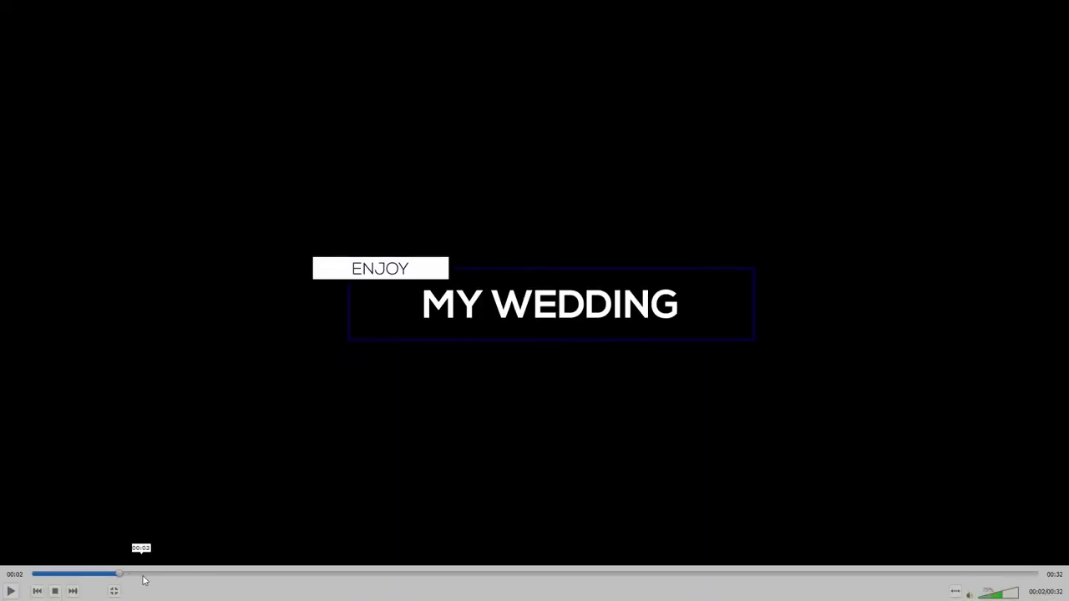
left_click(152, 576)
key("space")
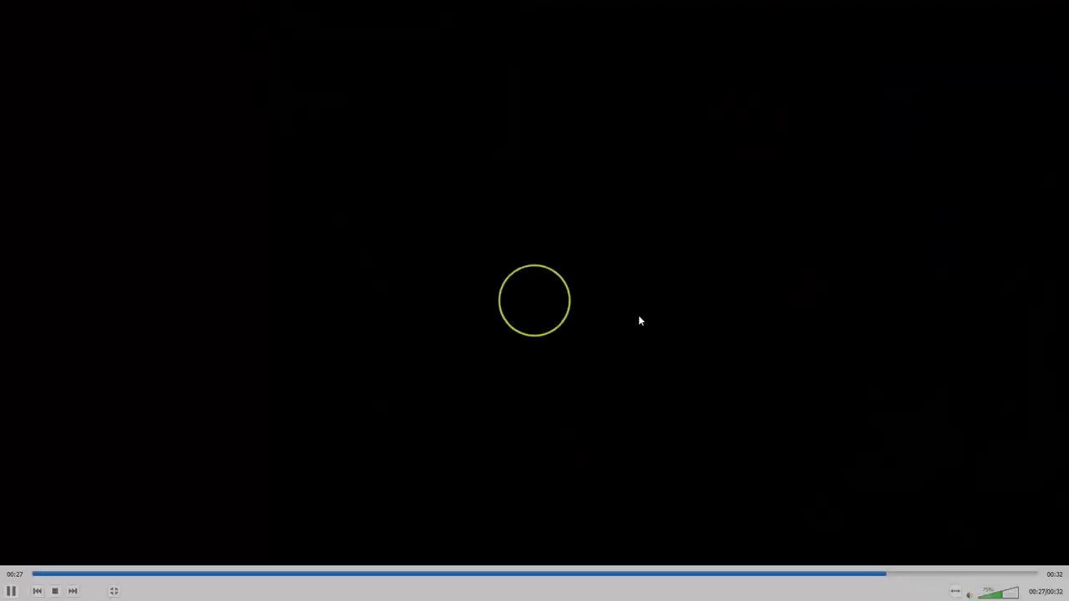
Step: Pause the video, leave fullscreen and close VLC
left_click(605, 260)
key("Escape")
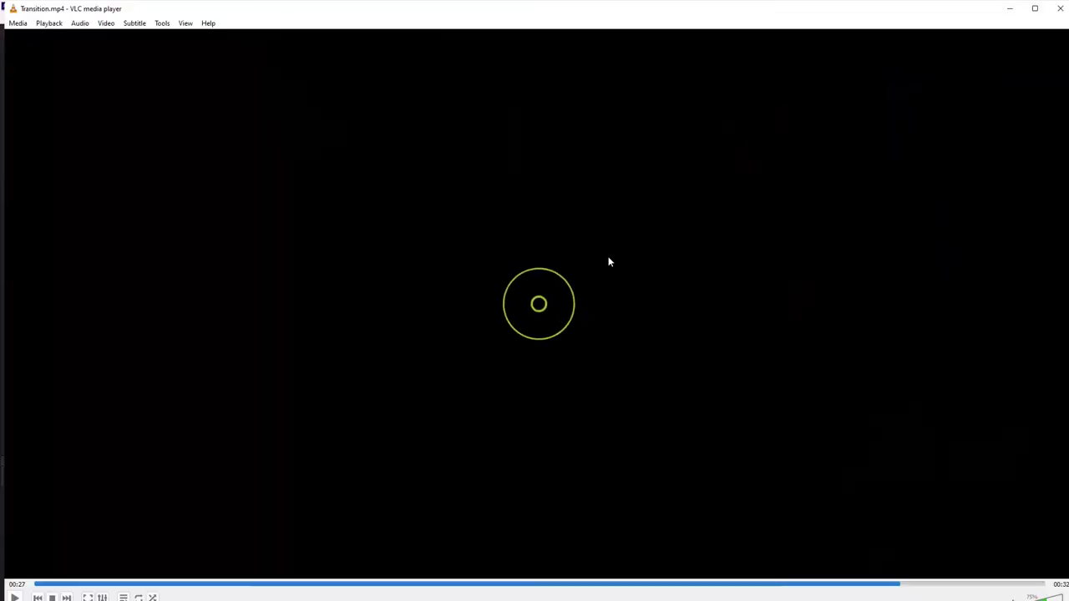
left_click(1058, 7)
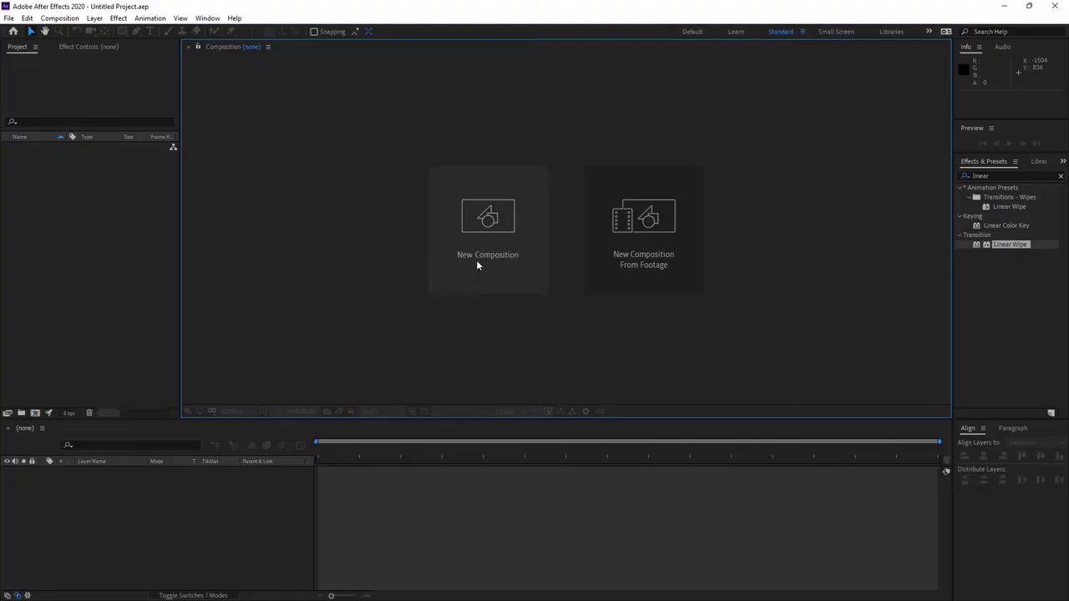
Step: Create a 1920×1080, 24 fps HDTV composition named 'Scale Transition'
left_click(476, 231)
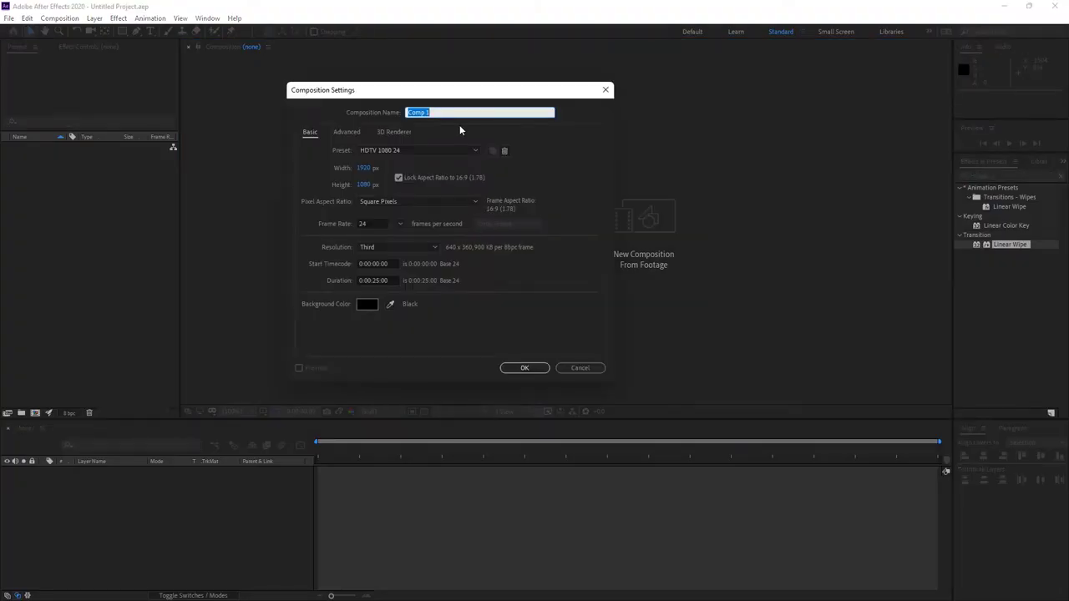
type("Scale Transition")
left_click(523, 367)
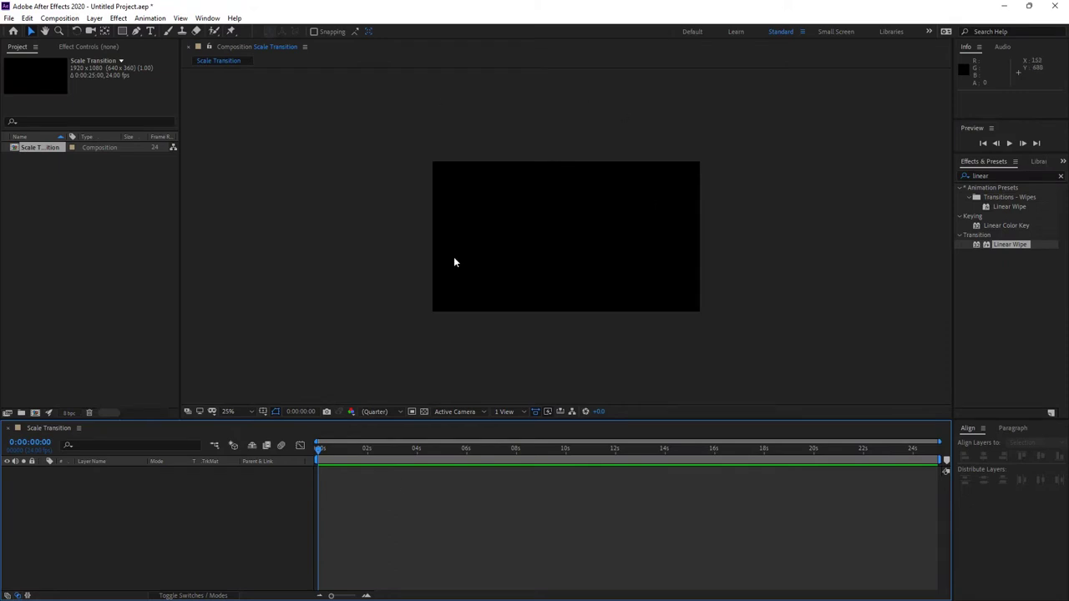
Step: Set the comp view to 50% and draw an orange circle with the Ellipse Tool
key("period")
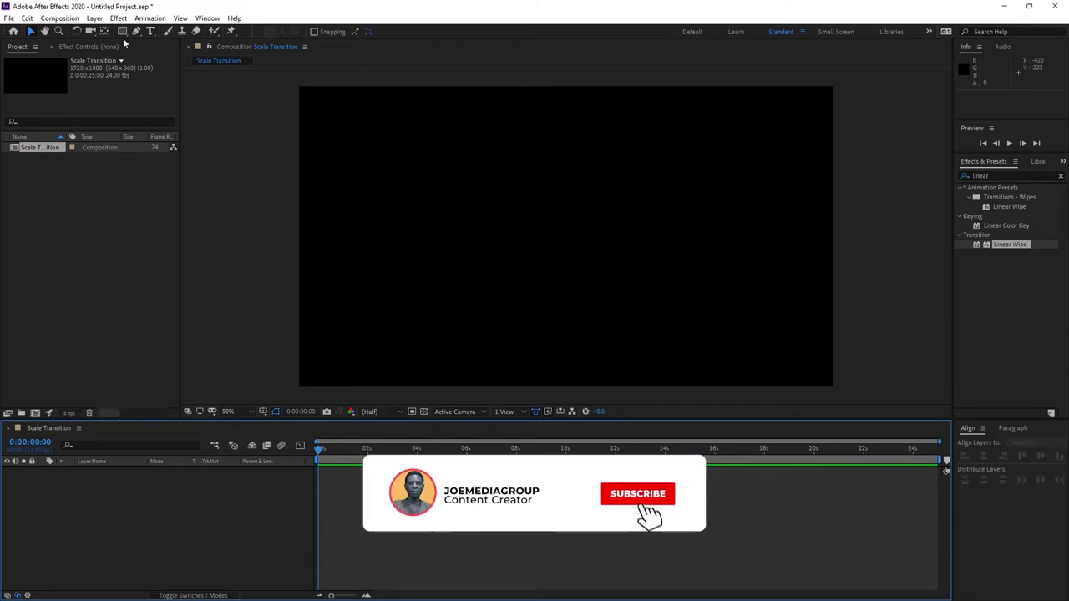
left_click_drag(122, 31, 154, 57)
left_click_drag(492, 161, 507, 177)
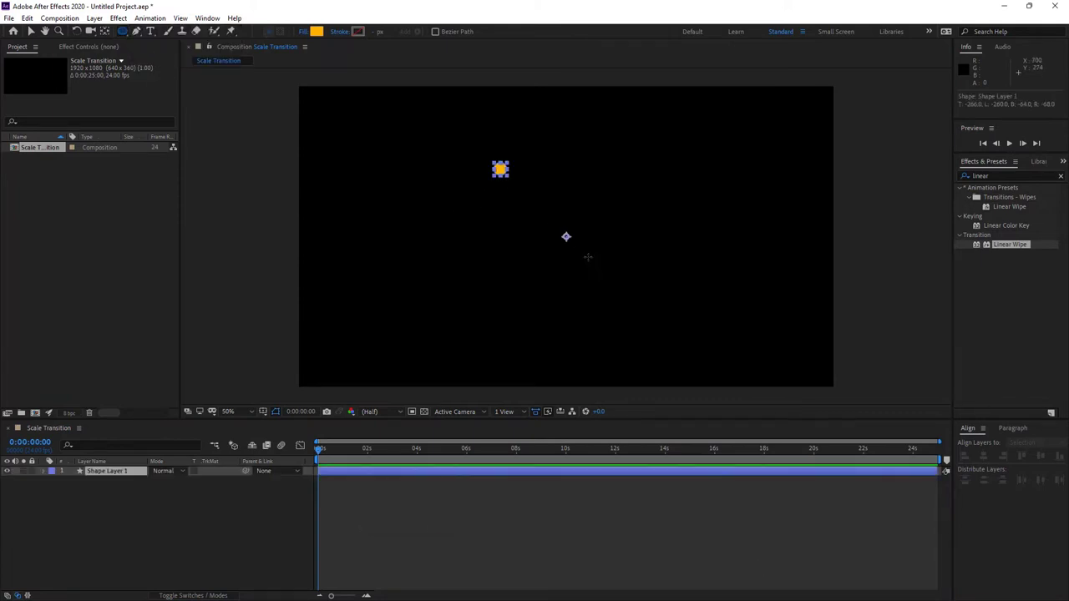
left_click_drag(587, 256, 663, 316)
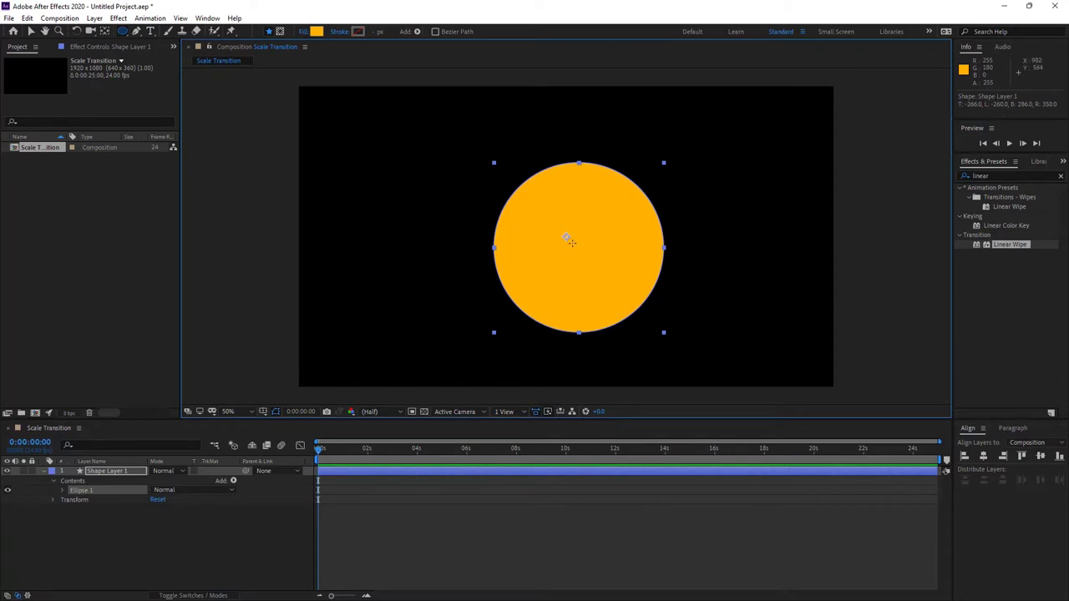
Step: Move the circle's anchor point to its centre and raise its Scale to about 311%
left_click(104, 31)
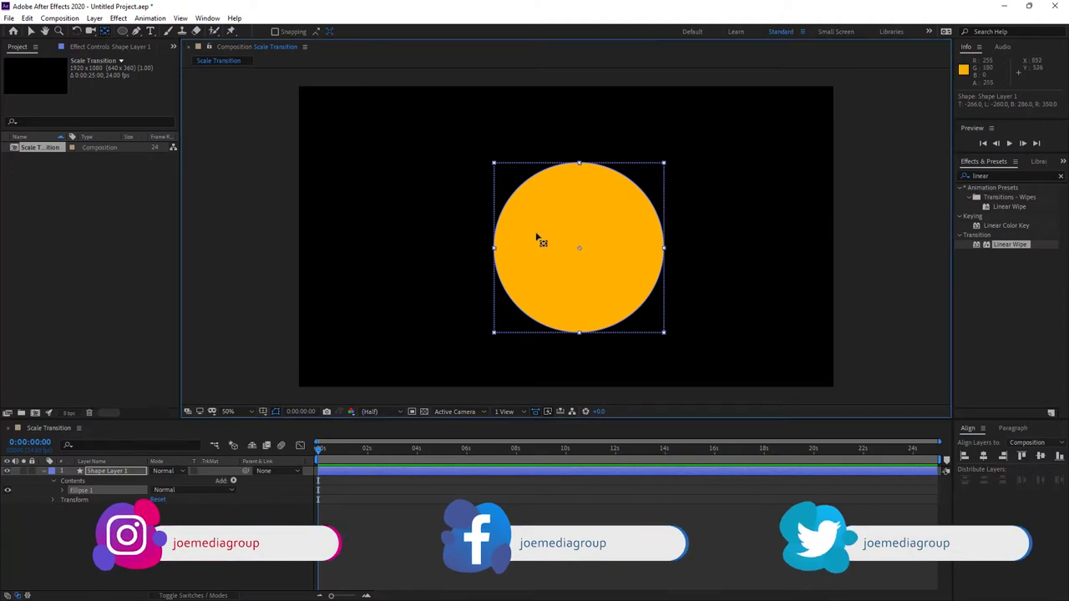
left_click(106, 471)
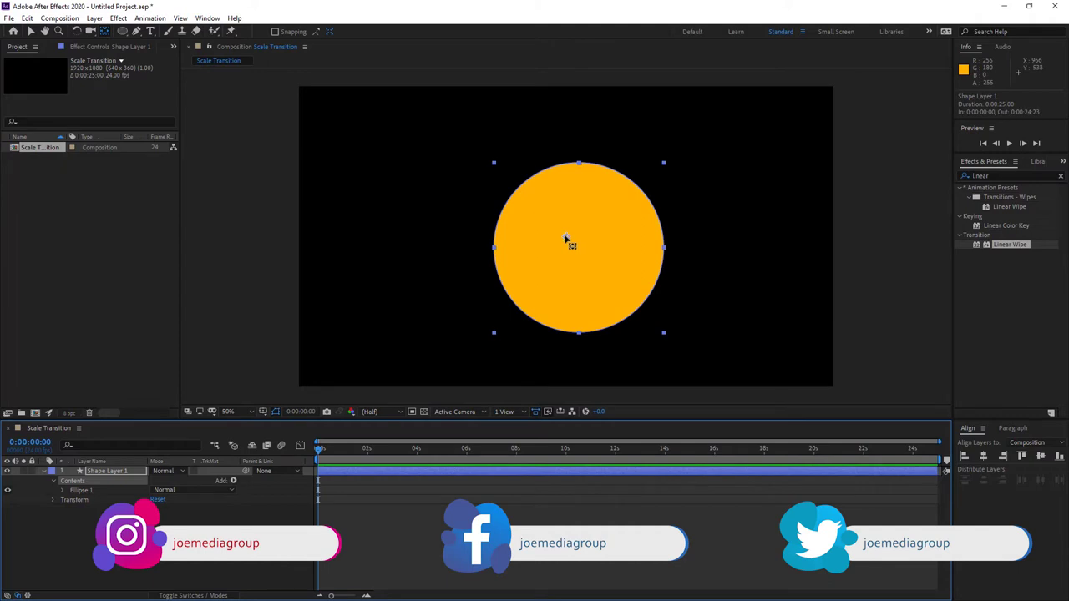
left_click_drag(565, 239, 582, 260)
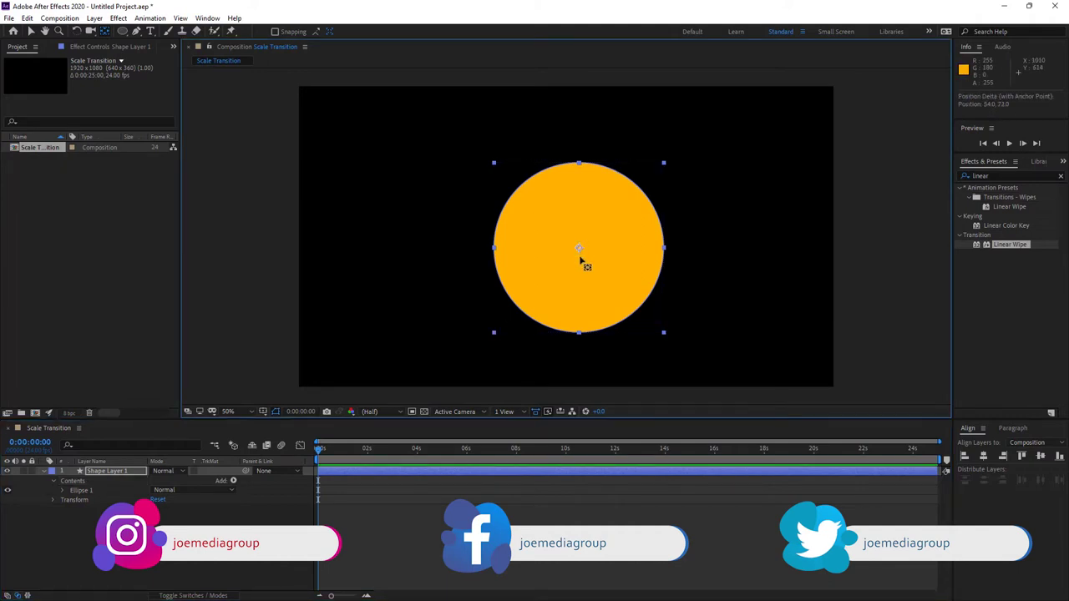
key("s")
left_click_drag(167, 480, 307, 480)
Step: Centre the circle horizontally and vertically in the comp
left_click(982, 457)
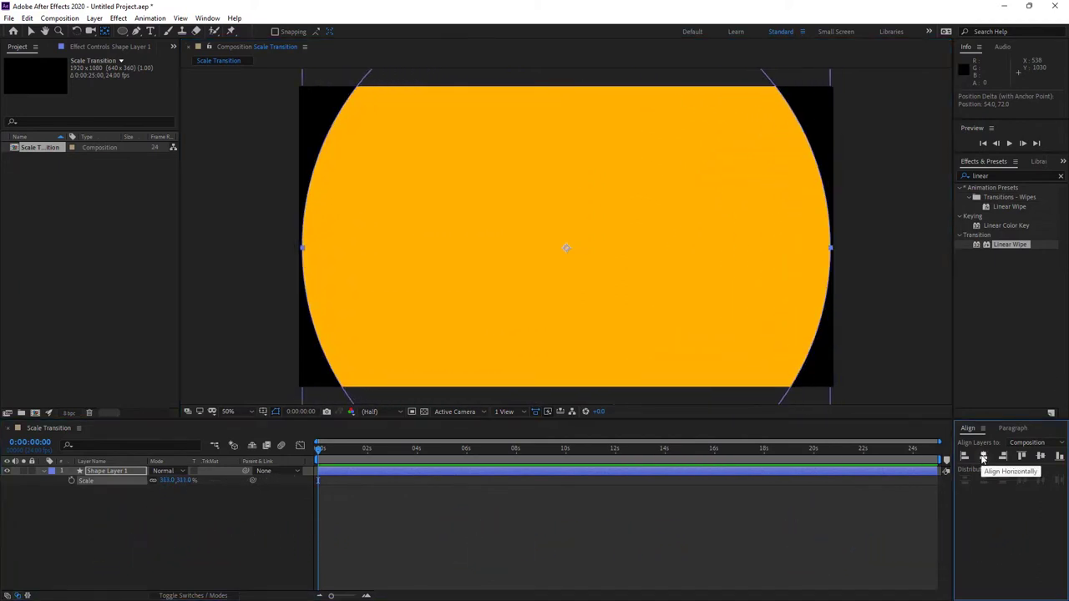
left_click(1040, 457)
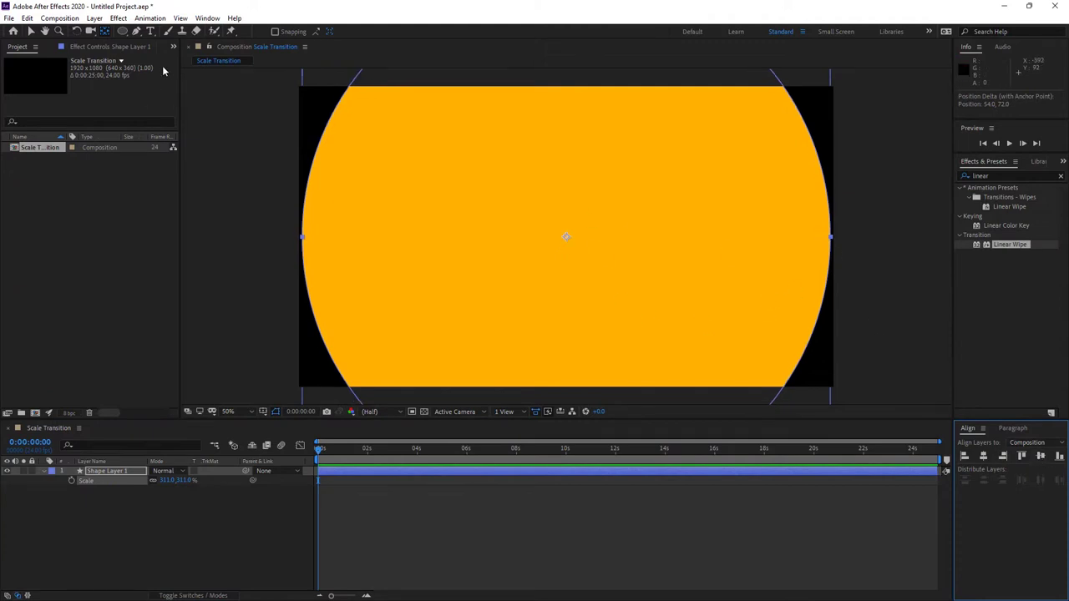
left_click(207, 18)
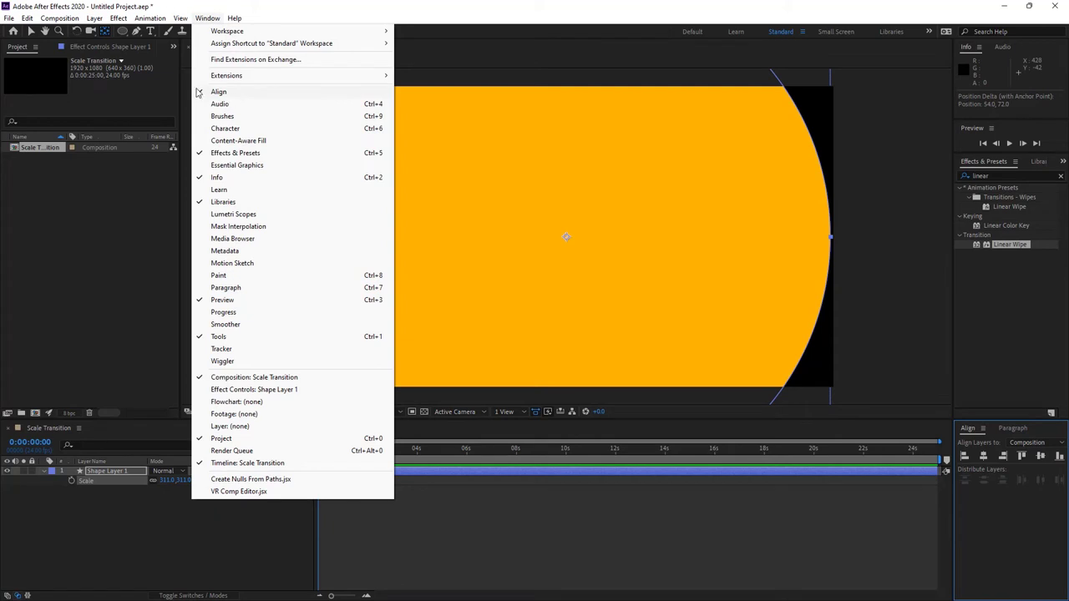
left_click(630, 258)
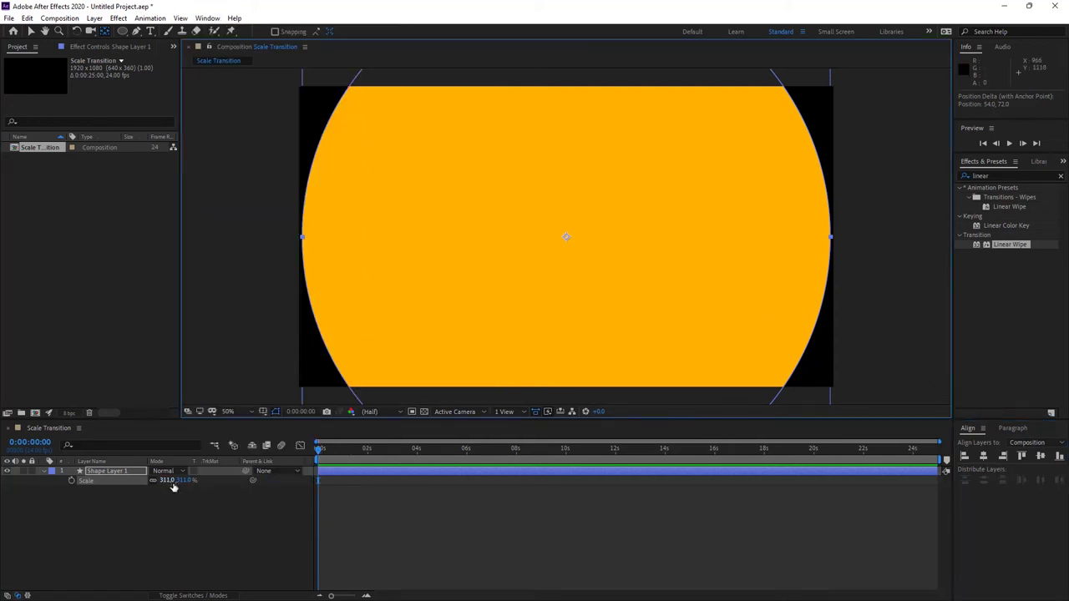
Step: Scale the circle to 376% to cover the frame, with the current time at 1 second
left_click_drag(171, 481, 229, 481)
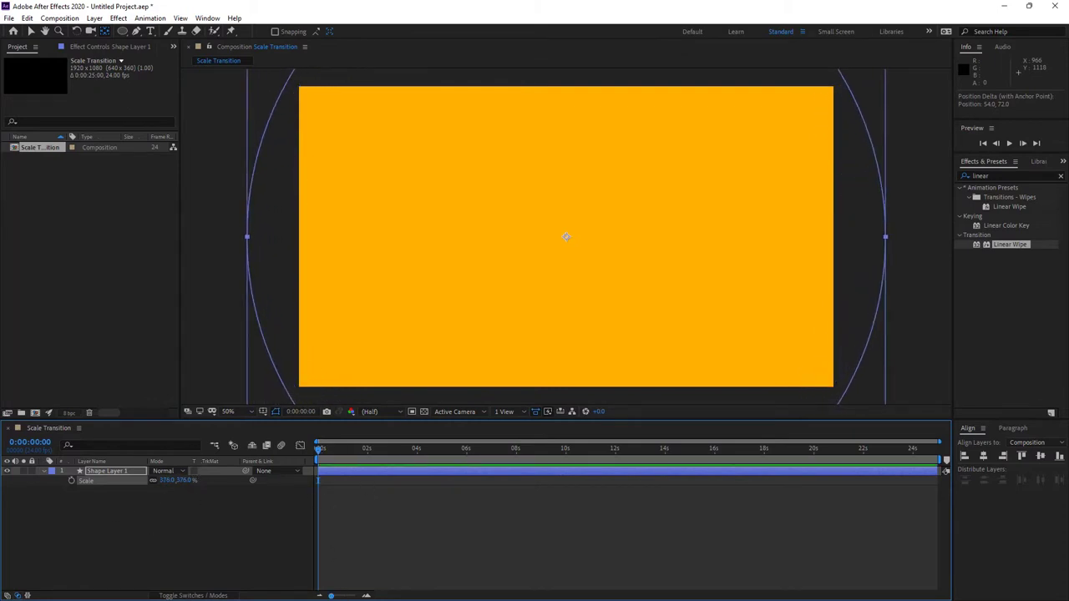
left_click_drag(331, 595, 340, 596)
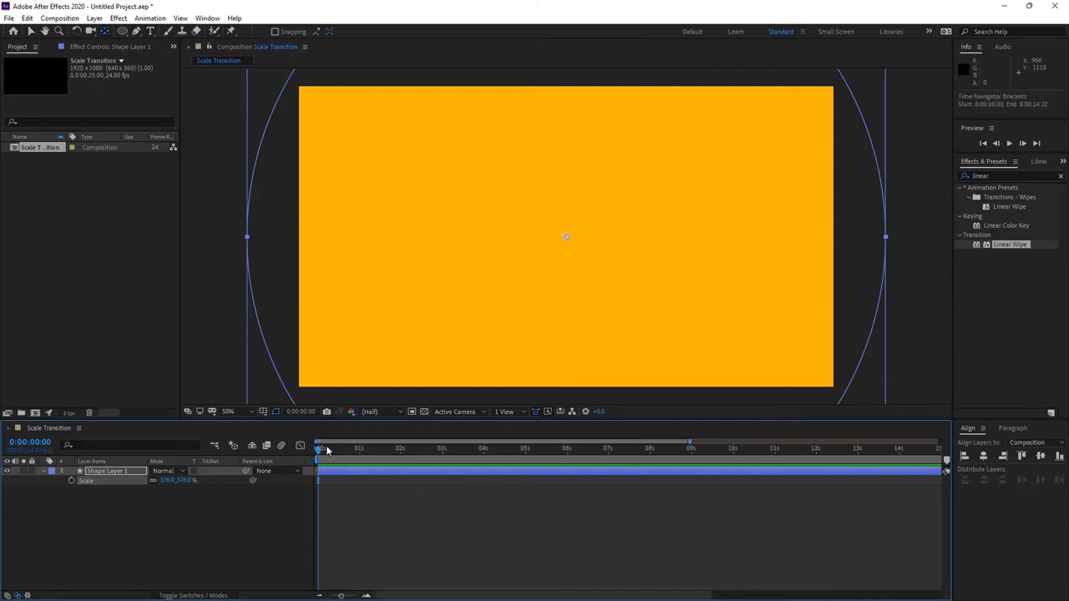
left_click_drag(326, 449, 360, 449)
Step: Key the circle's Scale to 0% at 0 seconds and preview it growing
left_click_drag(359, 449, 318, 449)
left_click(167, 481)
type("0")
key("Return")
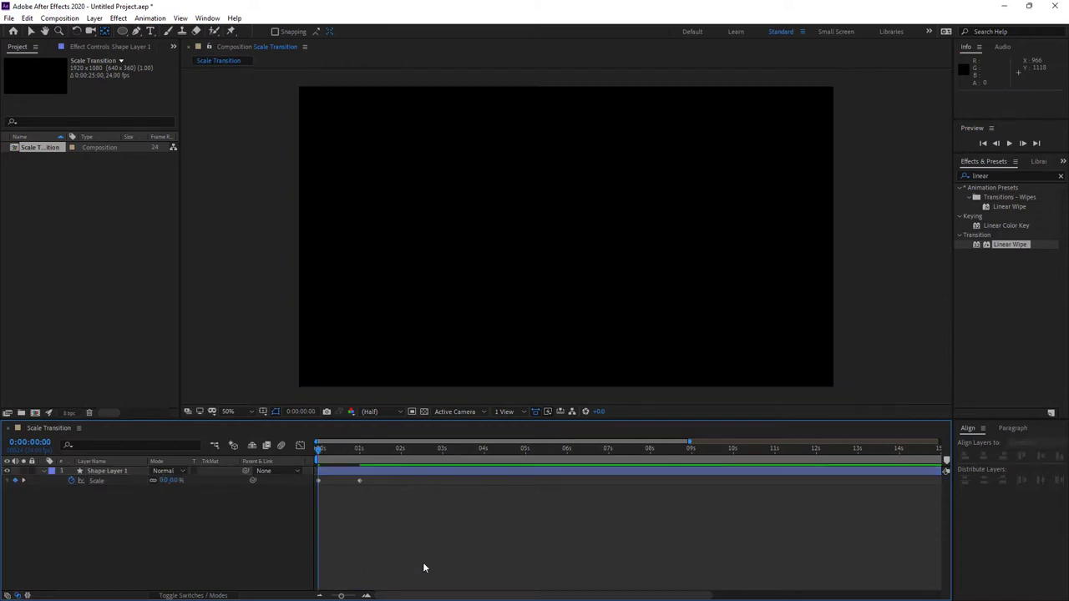
key("space")
left_click(364, 451)
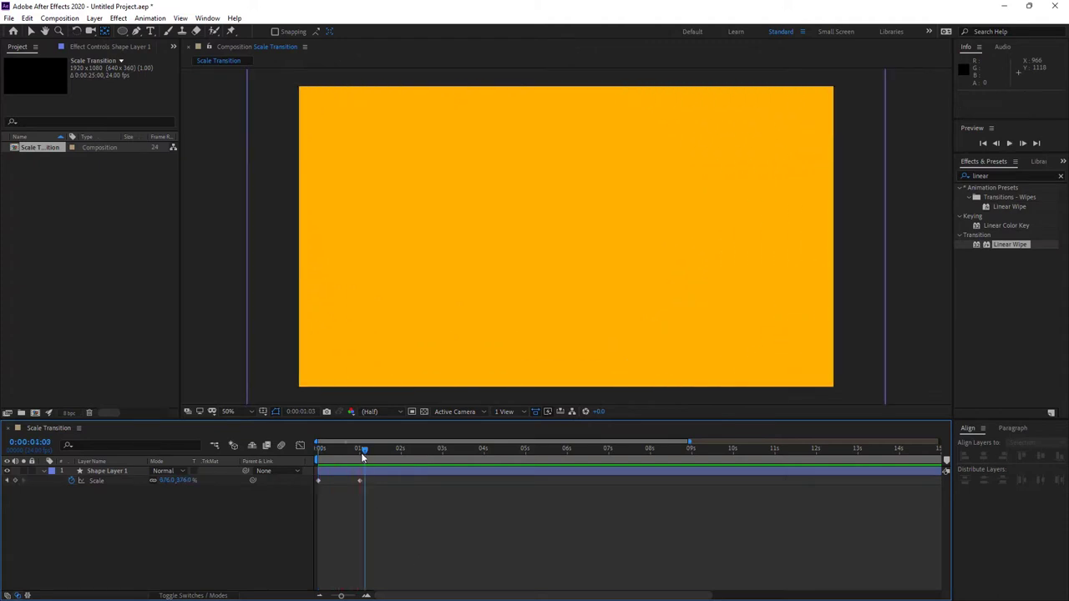
key("Home")
key("space")
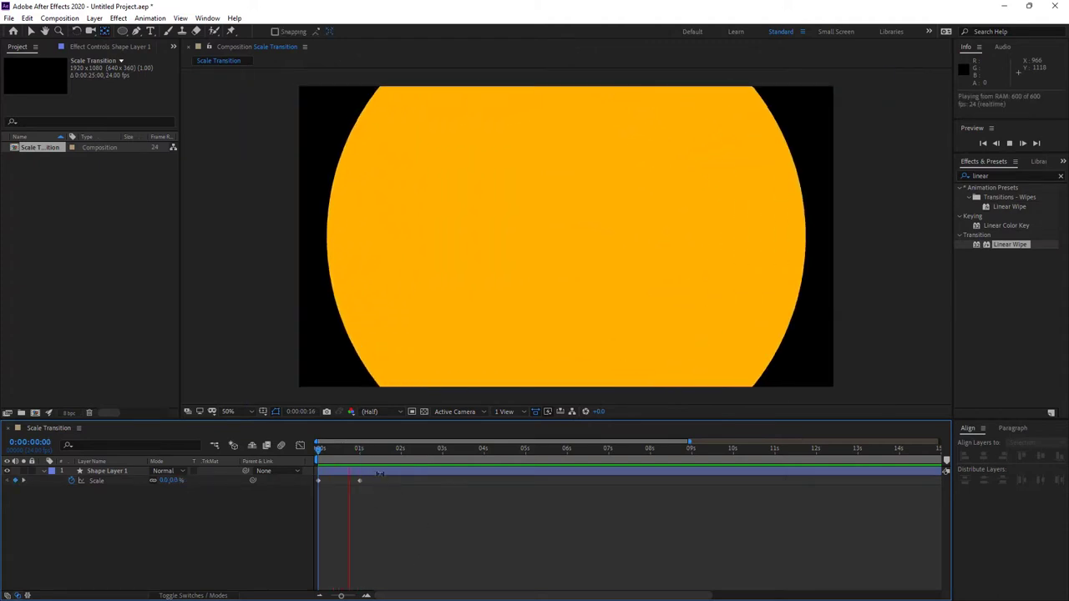
left_click(375, 476)
Step: Apply Easy Ease to both Scale keyframes and shape their speed curve in the Graph Editor
left_click_drag(394, 478, 290, 501)
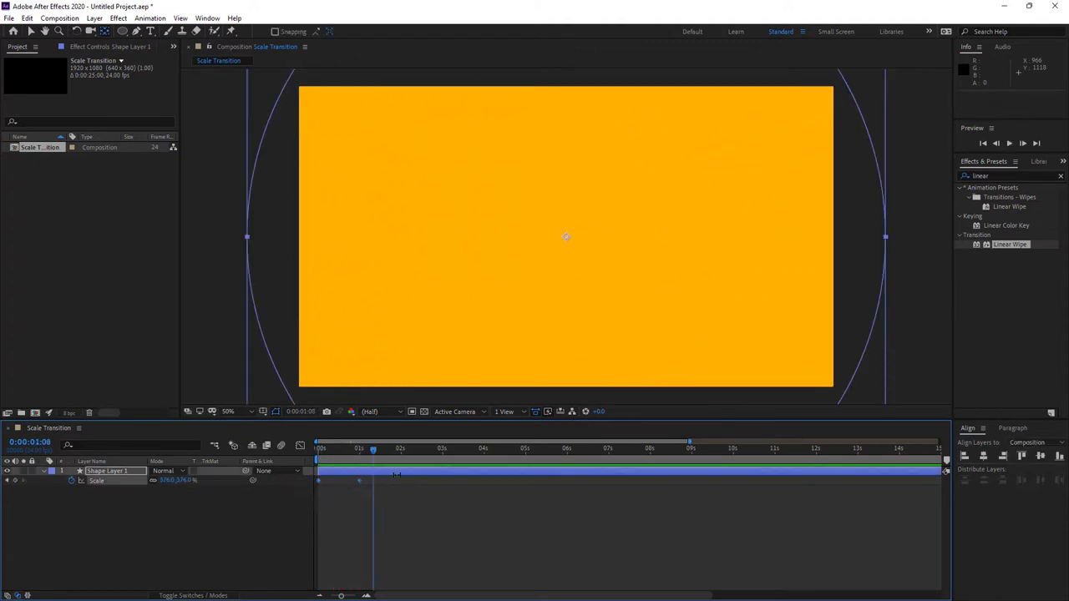
right_click(359, 482)
mouse_move(430, 475)
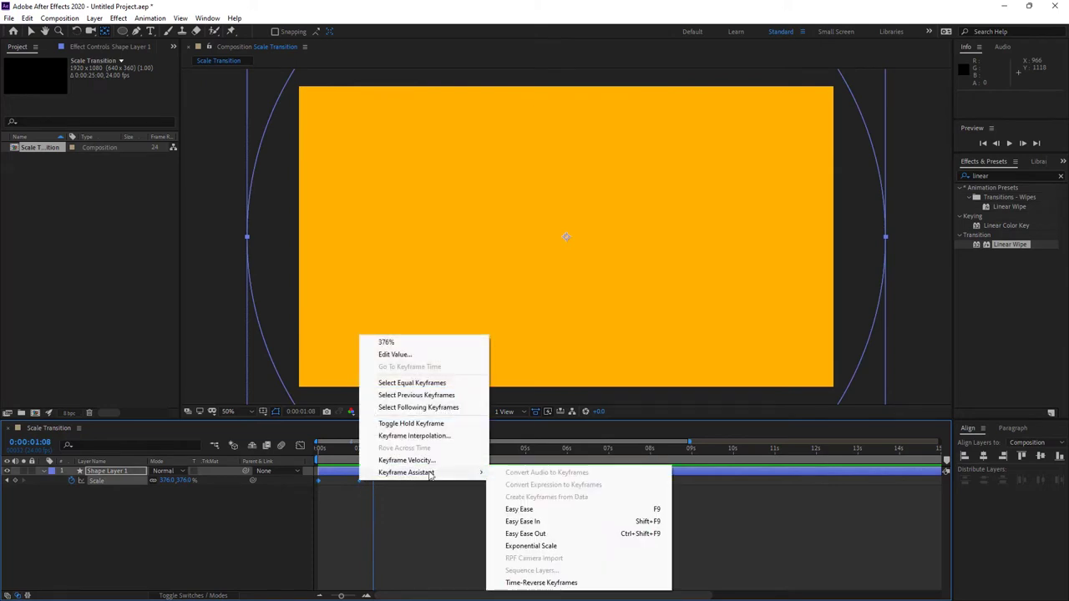
left_click(528, 509)
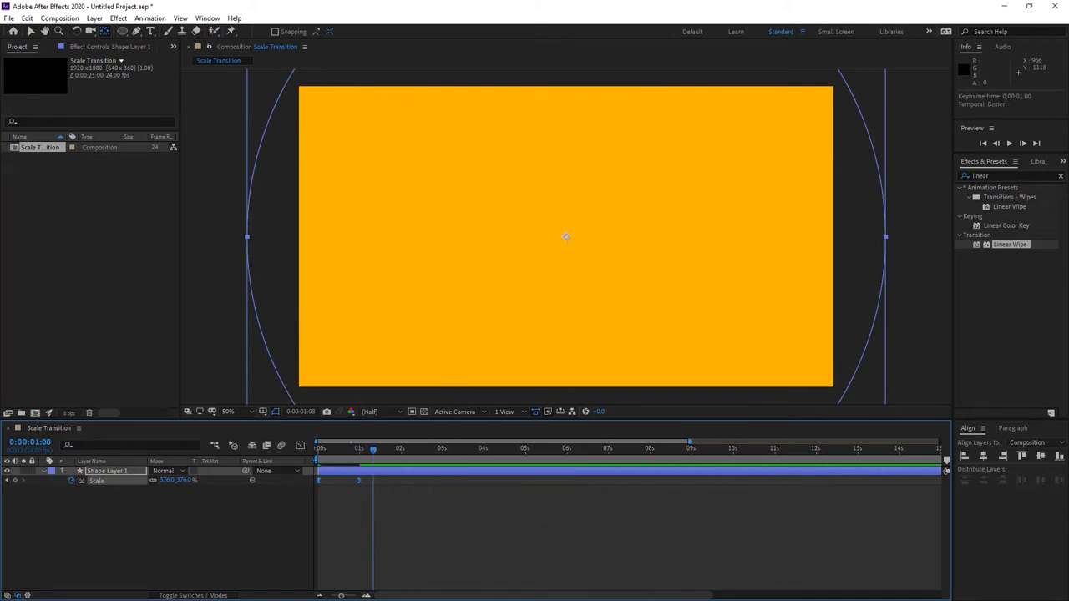
left_click(301, 446)
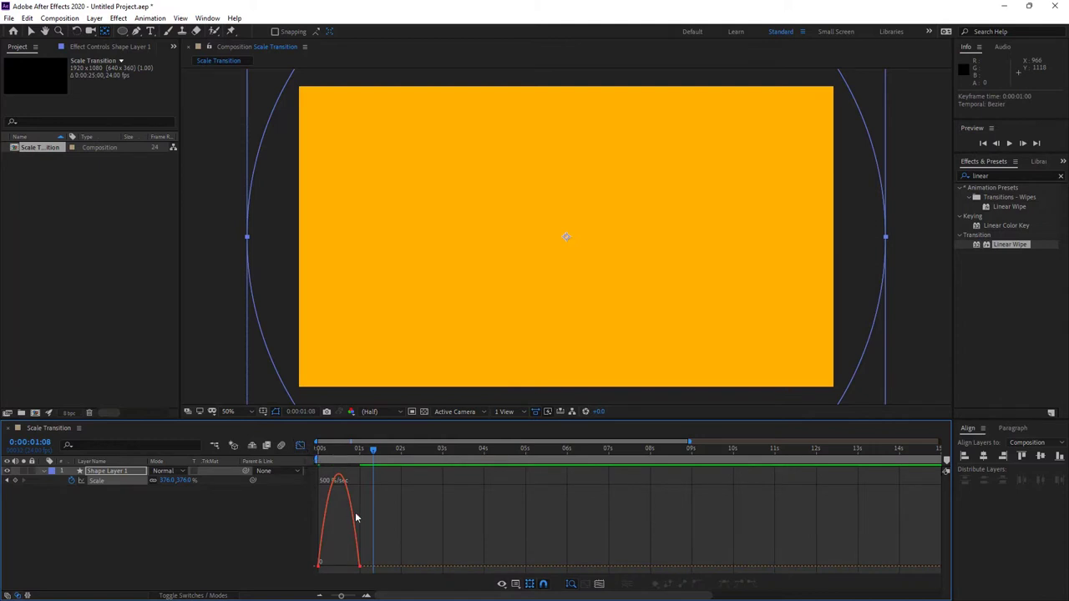
left_click_drag(475, 469, 338, 565)
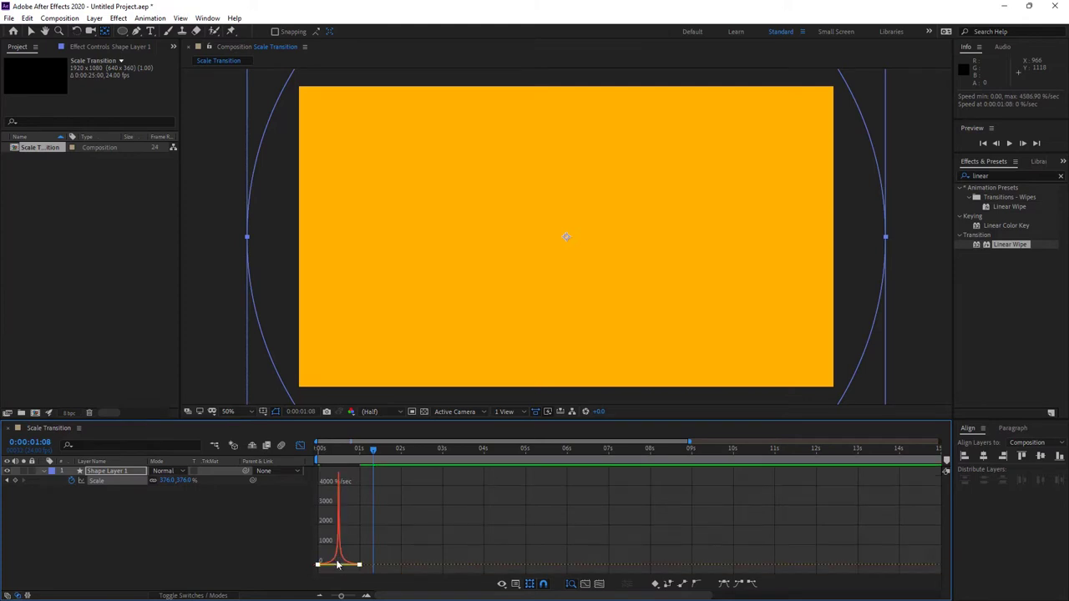
left_click(301, 447)
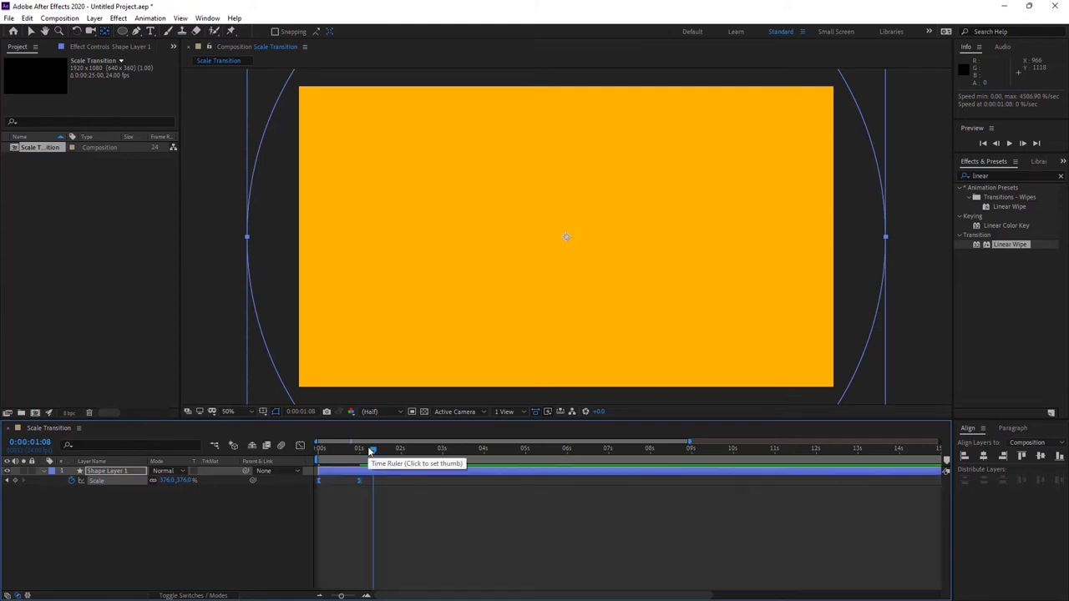
Step: Extend the work area slightly past the animation and preview the bursting circle
key("space")
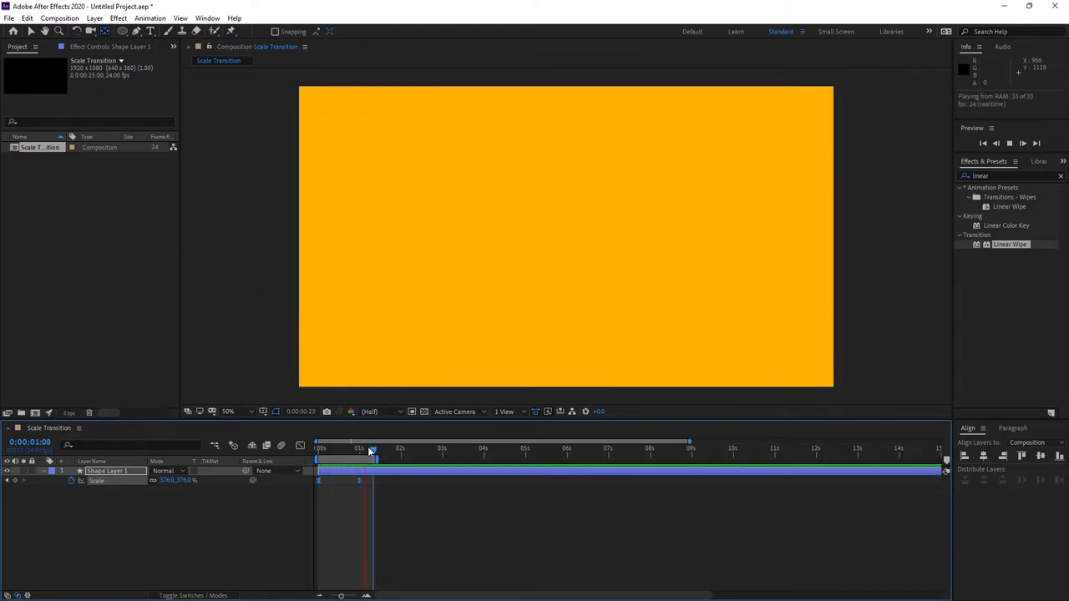
left_click_drag(375, 450, 402, 455)
key("space")
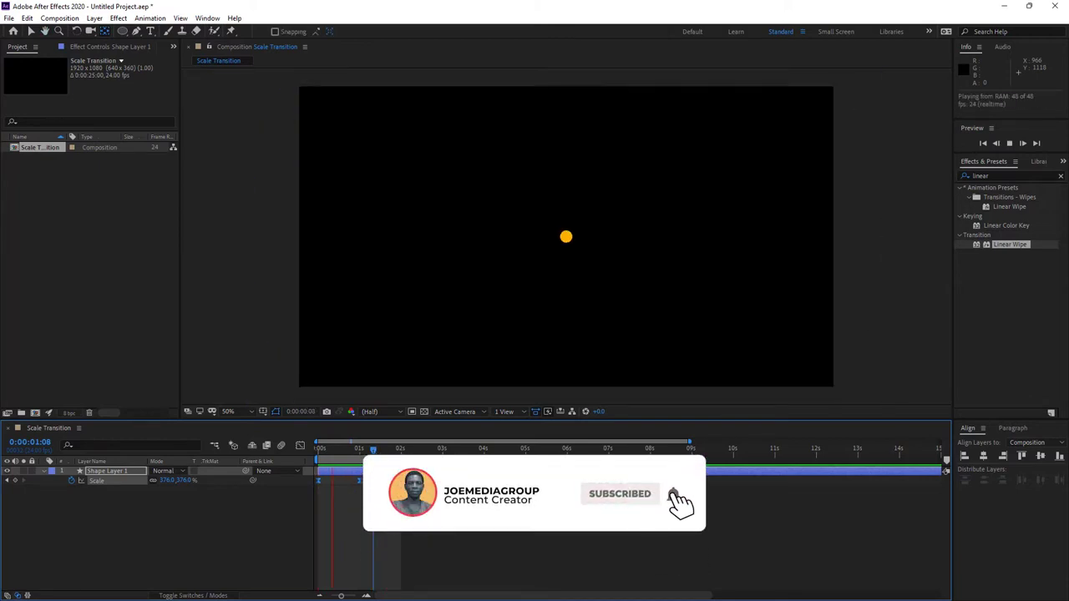
key("space")
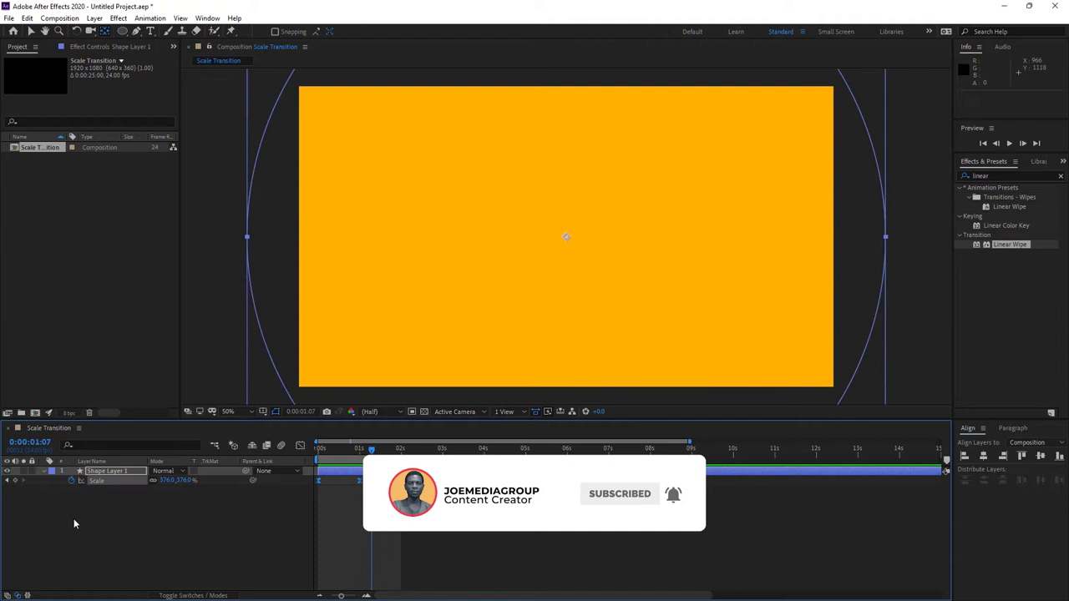
Step: Rename Shape Layer 1 to 'Yellow' and duplicate it with Ctrl+D
right_click(107, 472)
left_click(156, 461)
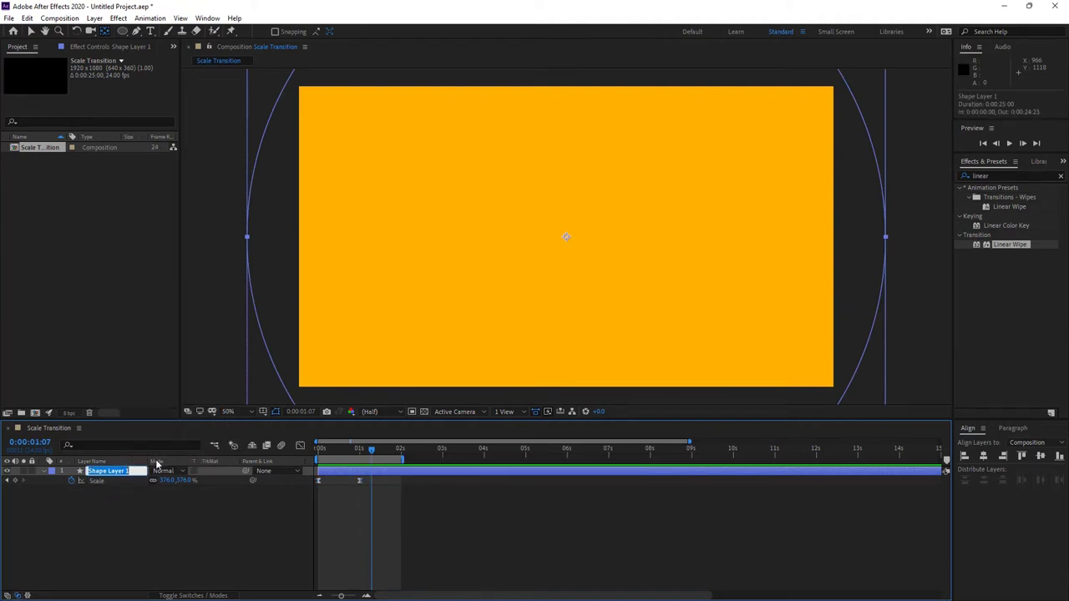
type("Yell")
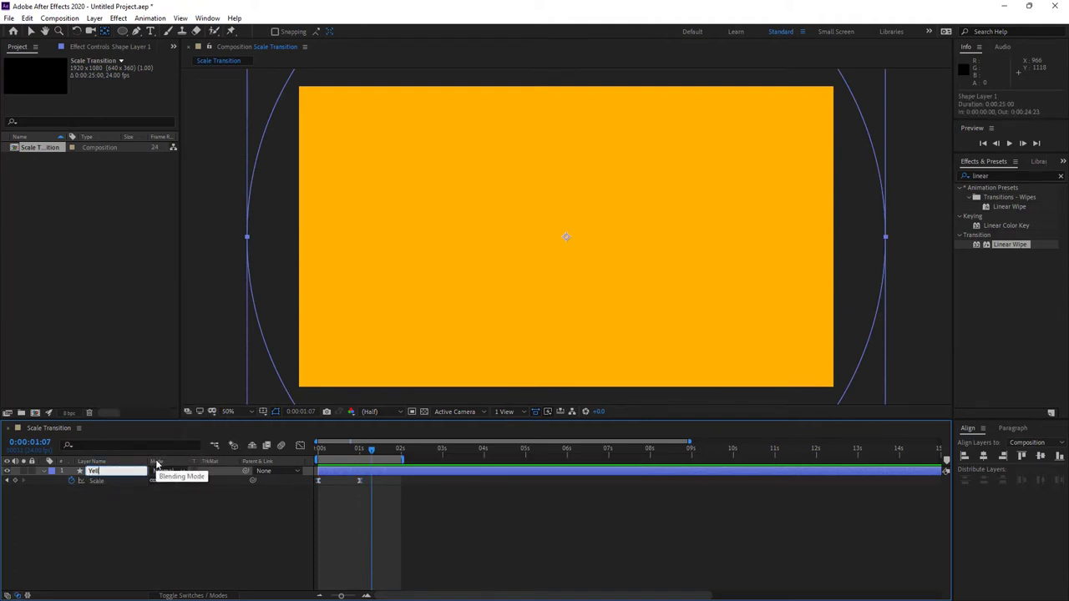
type("ow")
left_click(170, 561)
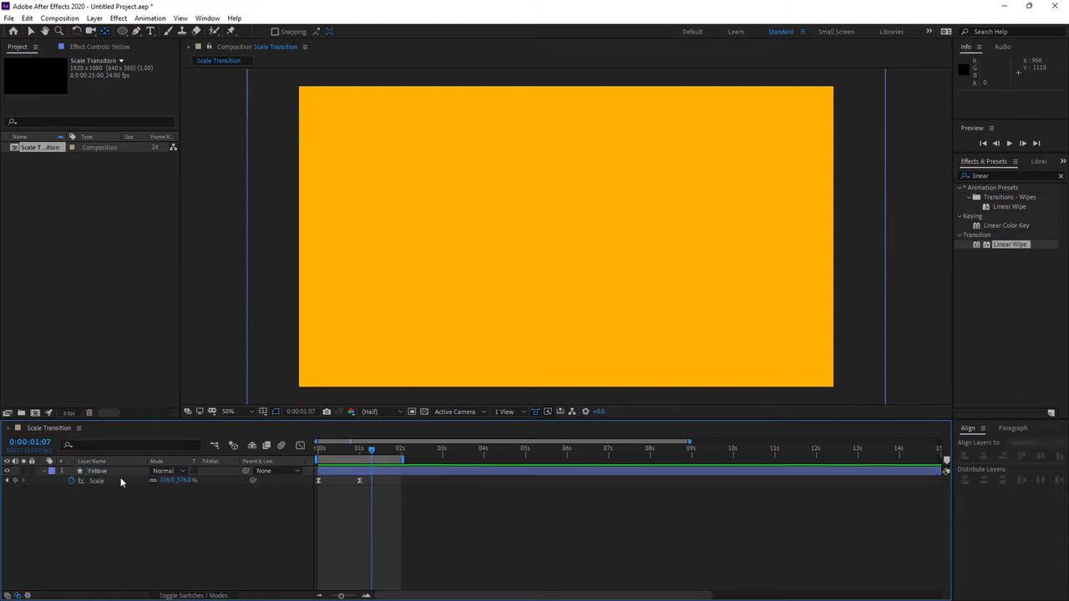
left_click(112, 471)
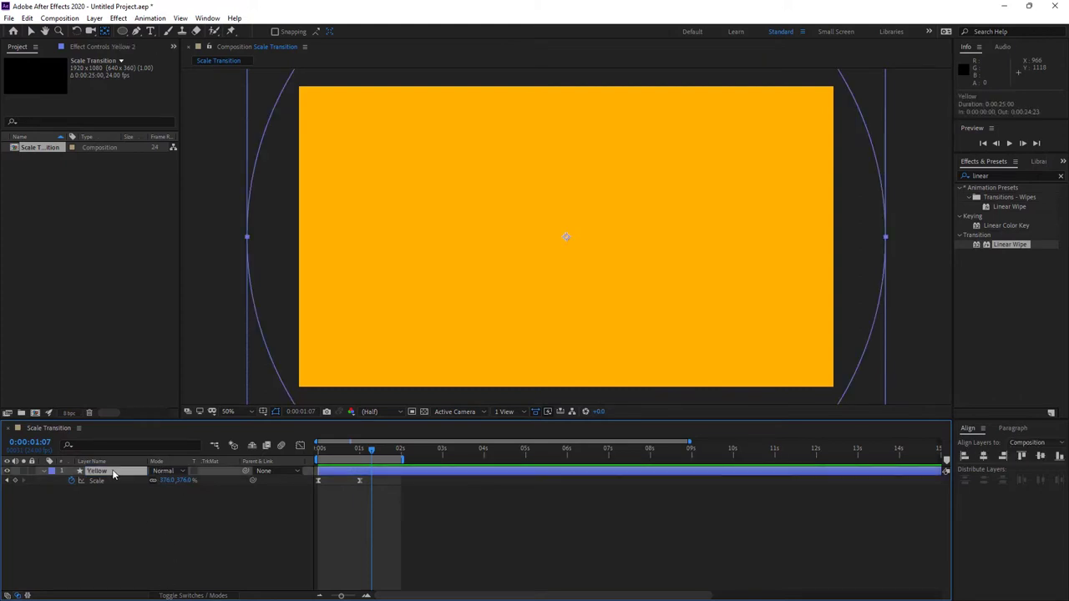
key("ctrl+d")
Step: Rename the Yellow 2 layer to 'Red'
right_click(114, 472)
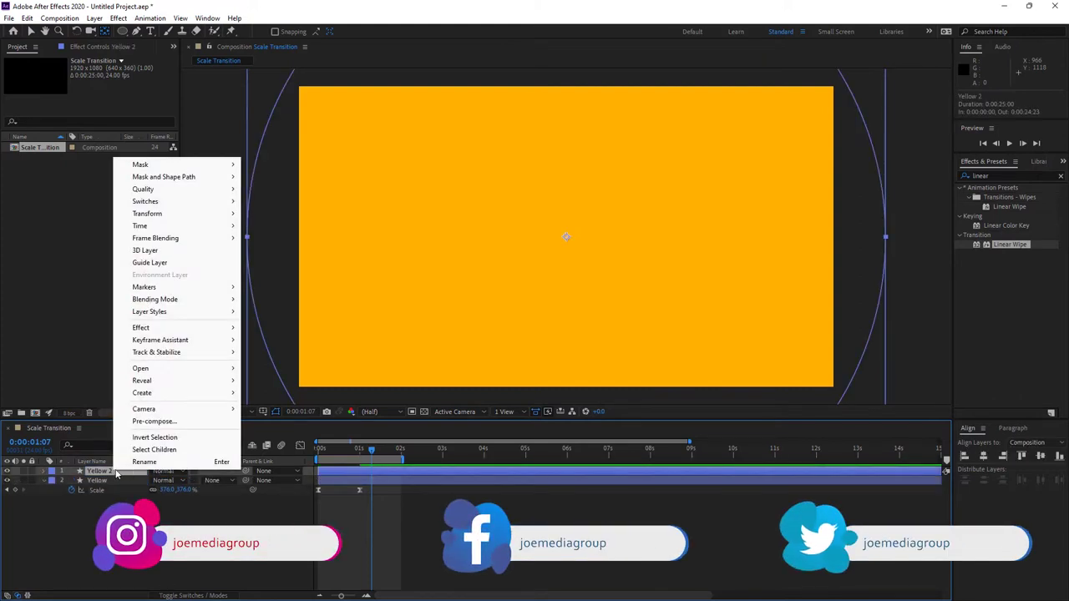
left_click(157, 463)
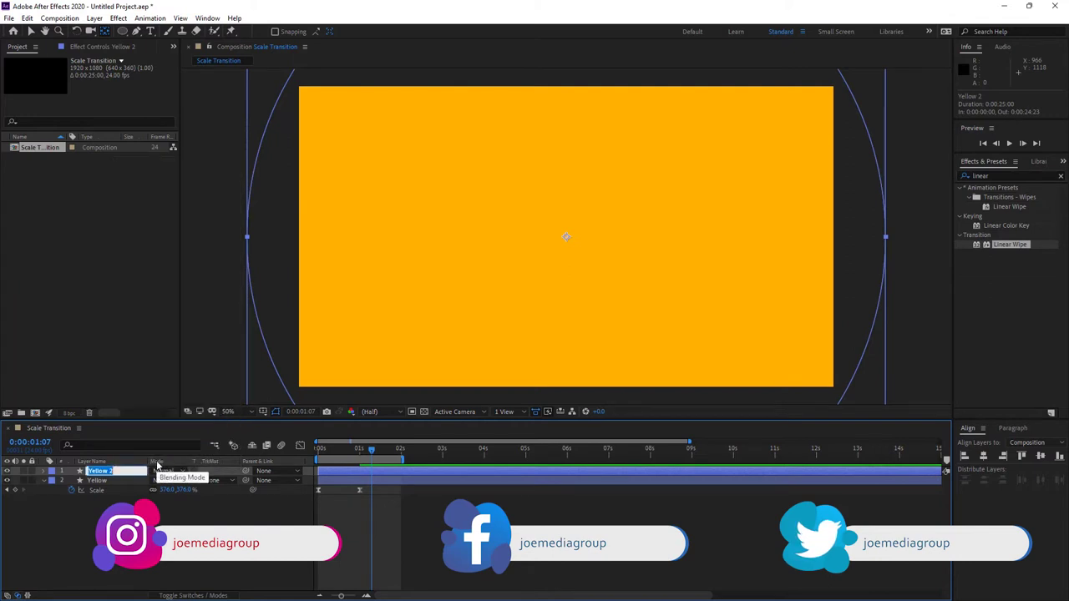
type("Red")
key("Return")
Step: Change the Red layer's shape fill to pure red FF0000
left_click(124, 491)
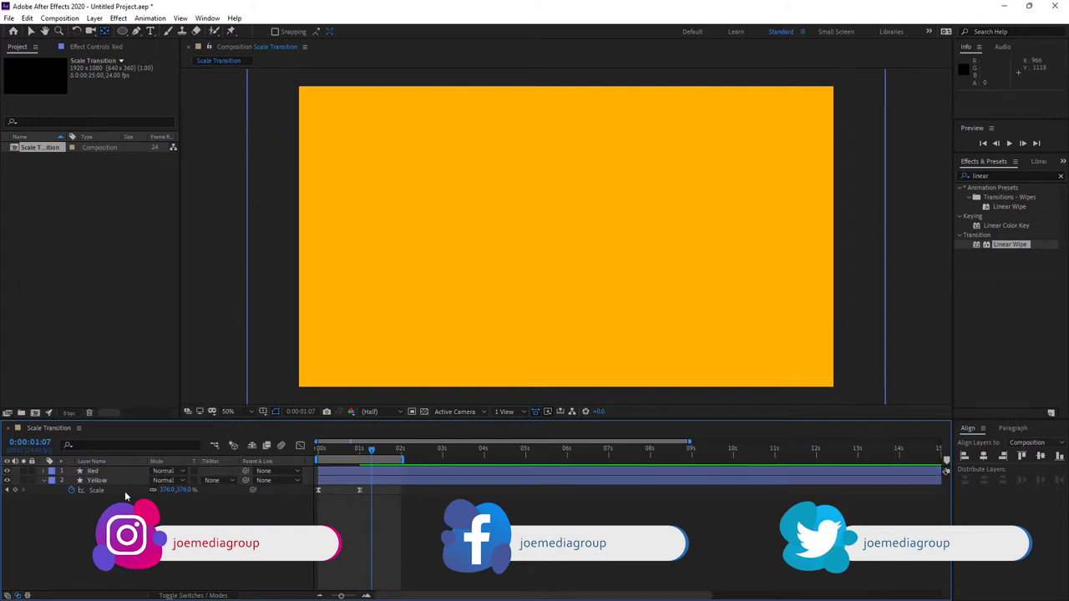
left_click(118, 471)
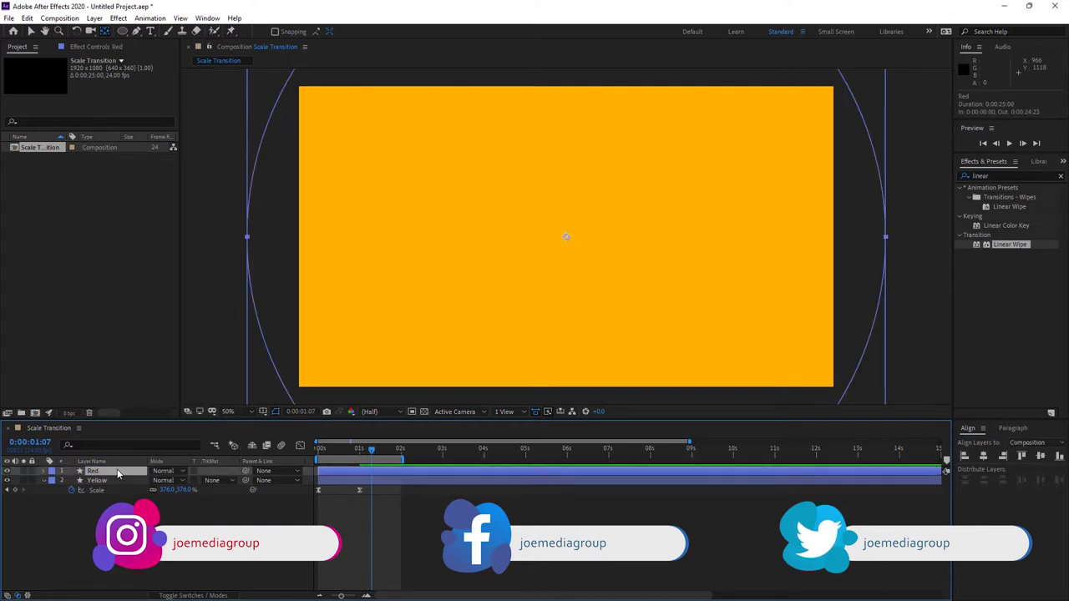
left_click(32, 31)
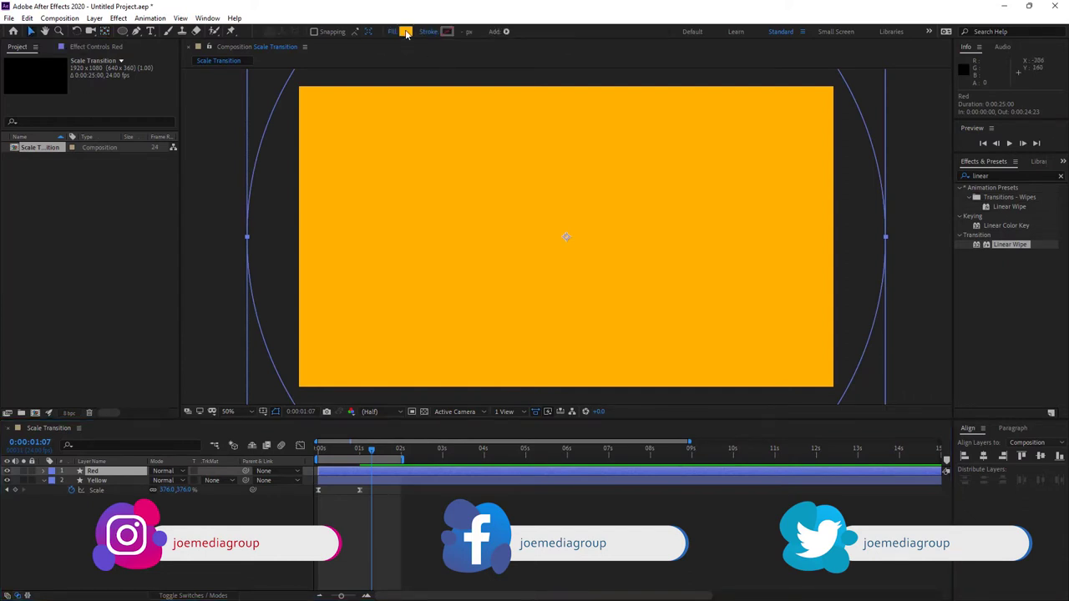
left_click(405, 31)
left_click_drag(733, 309, 734, 260)
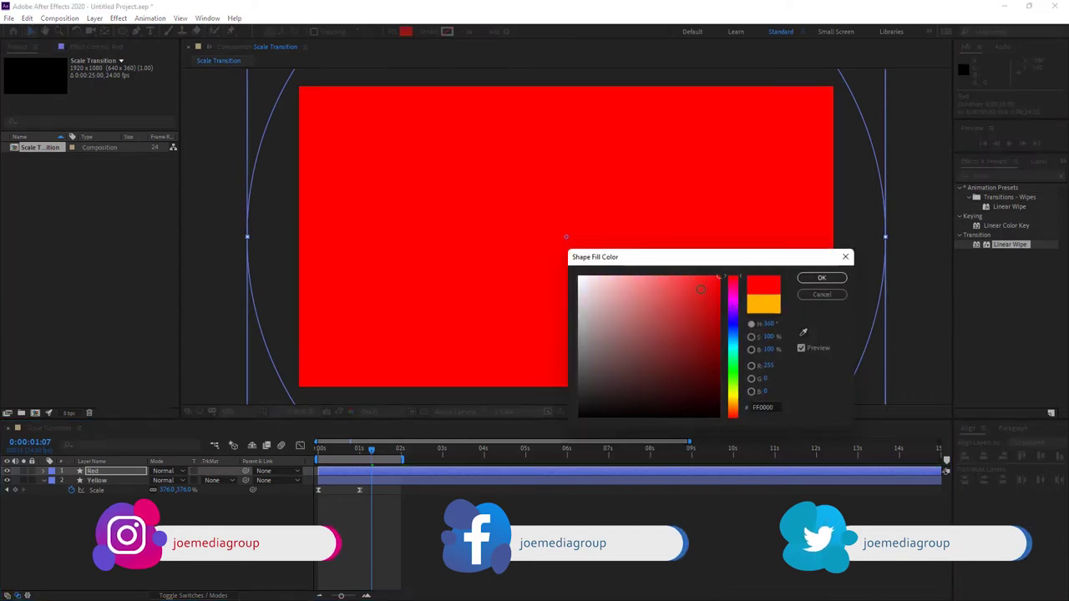
left_click(814, 278)
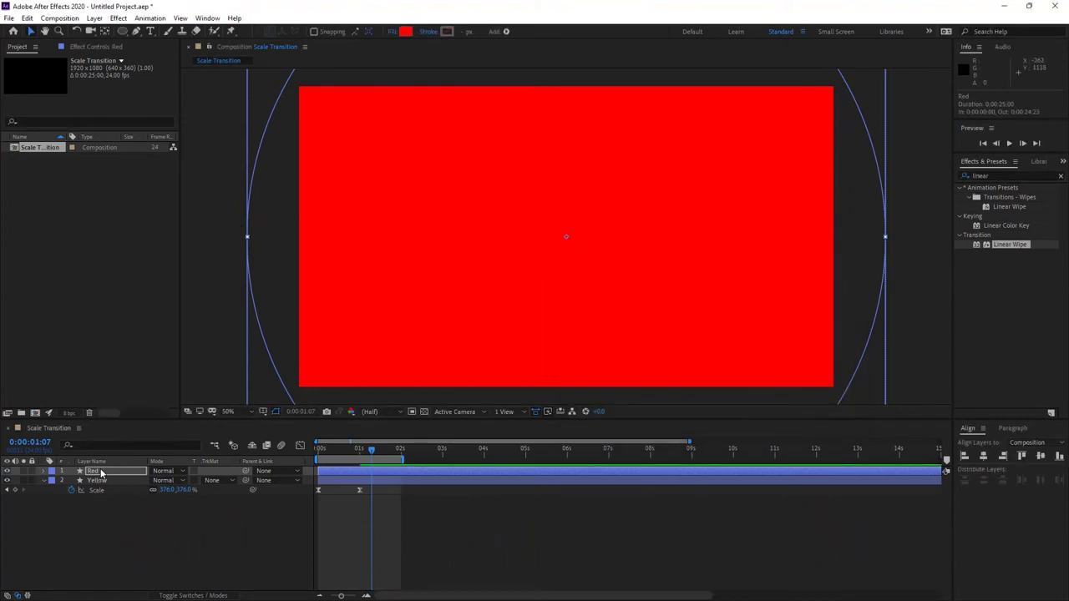
left_click(119, 527)
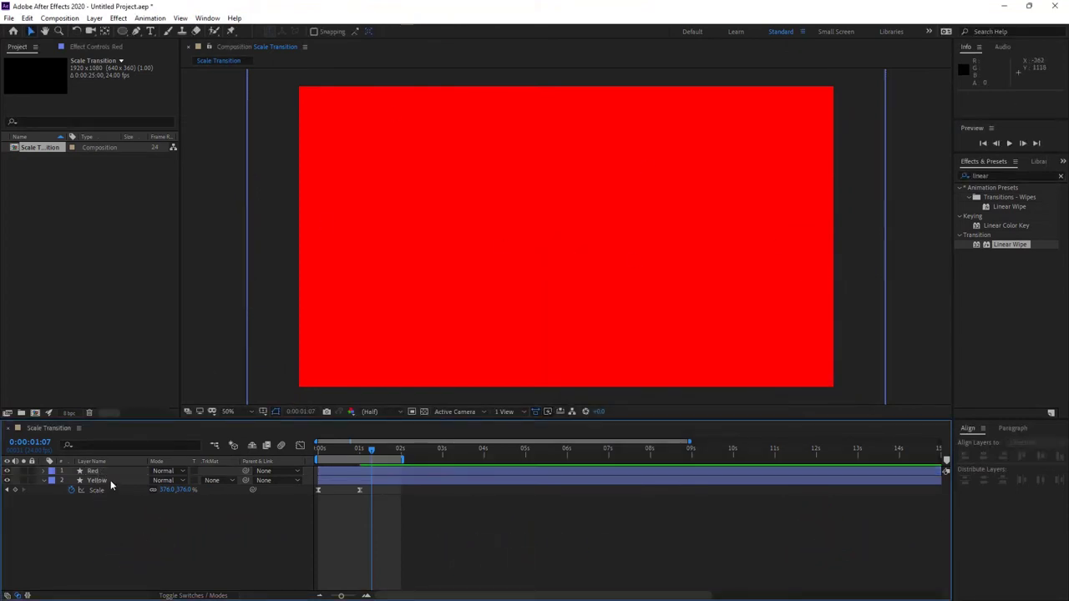
left_click(111, 473)
Step: Duplicate the Red layer and rename the copy 'Blue'
key("ctrl+d")
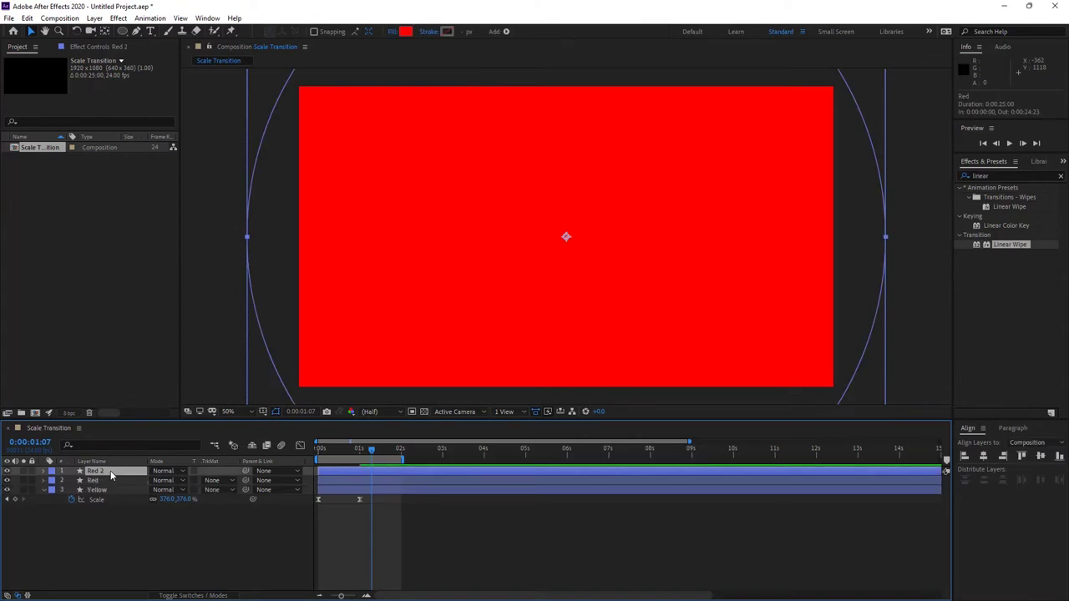
right_click(111, 475)
left_click(164, 466)
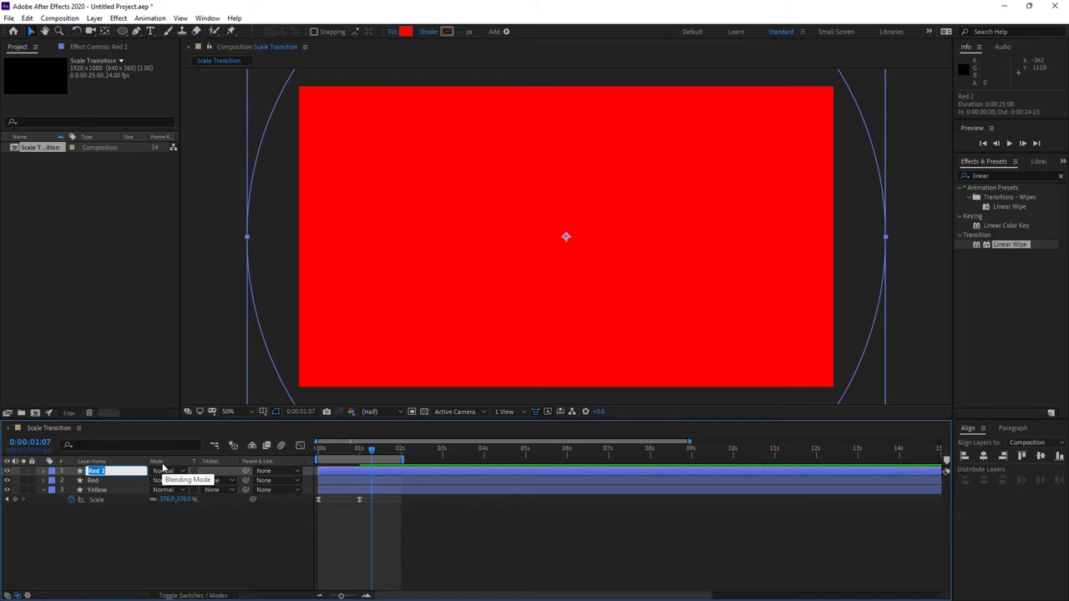
type("Blue")
left_click(162, 541)
left_click(116, 472)
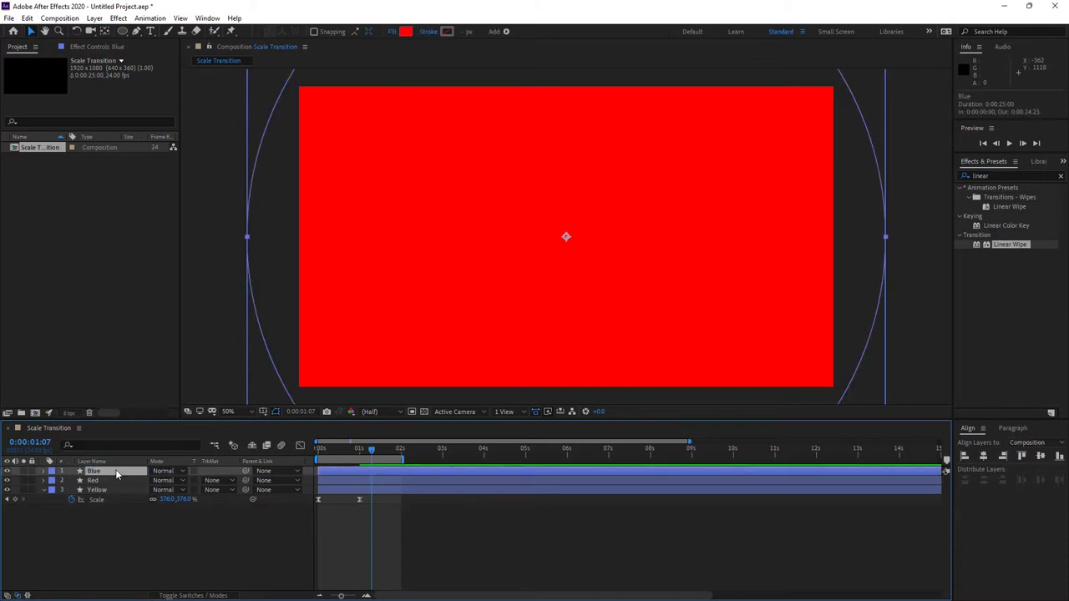
Step: Give the Blue layer's shape a dark blue fill, 020876
left_click(406, 32)
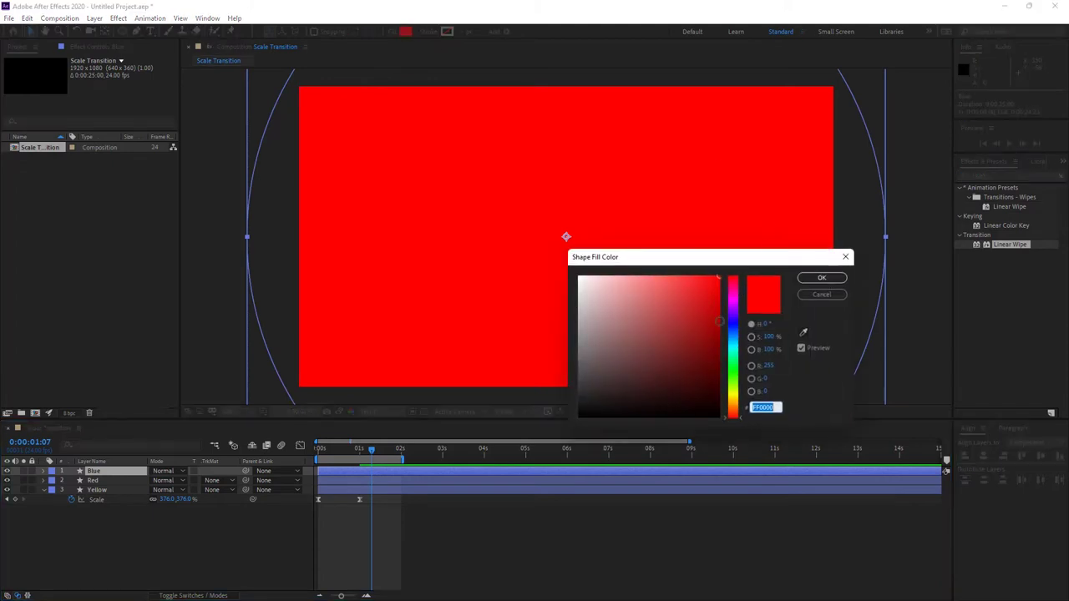
left_click(733, 325)
left_click_drag(718, 288, 716, 349)
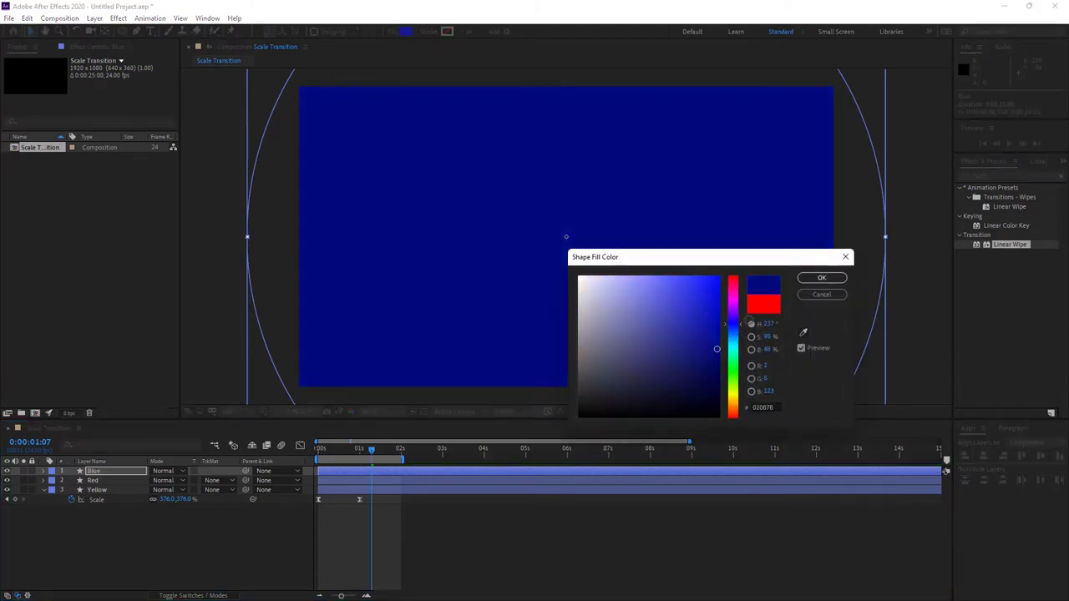
left_click(816, 280)
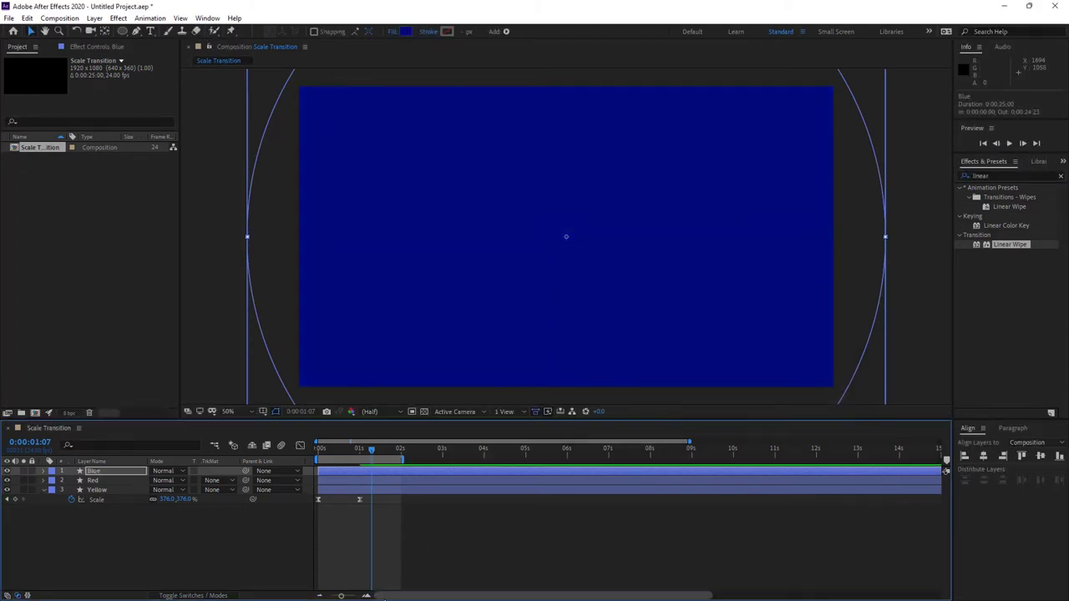
left_click_drag(342, 596, 353, 596)
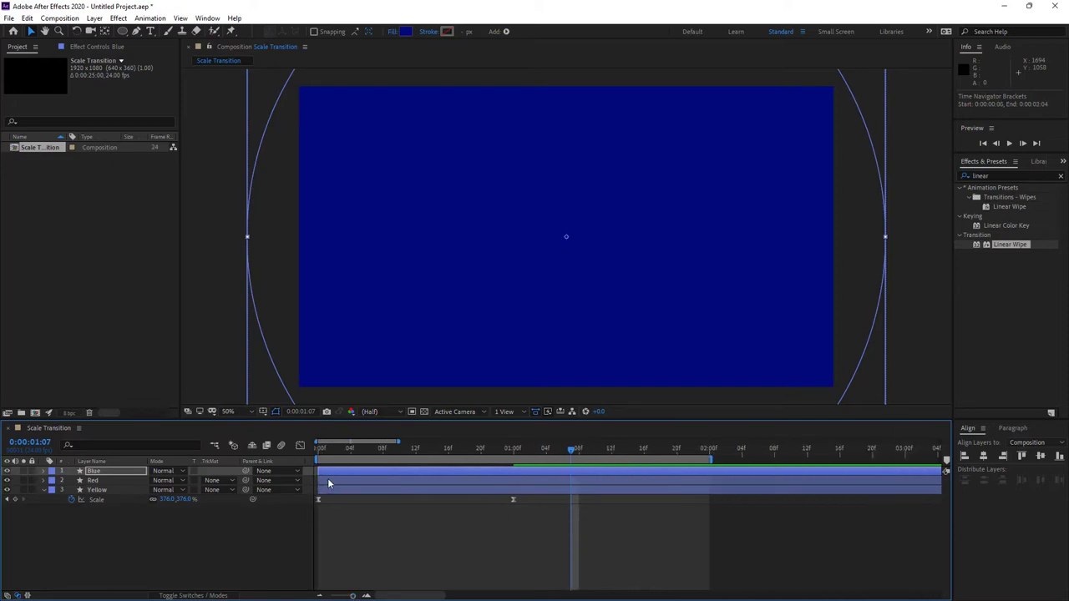
Step: Offset Red to start at frame 7 and Blue at frame 10, then preview the sequence
left_click_drag(328, 483, 386, 482)
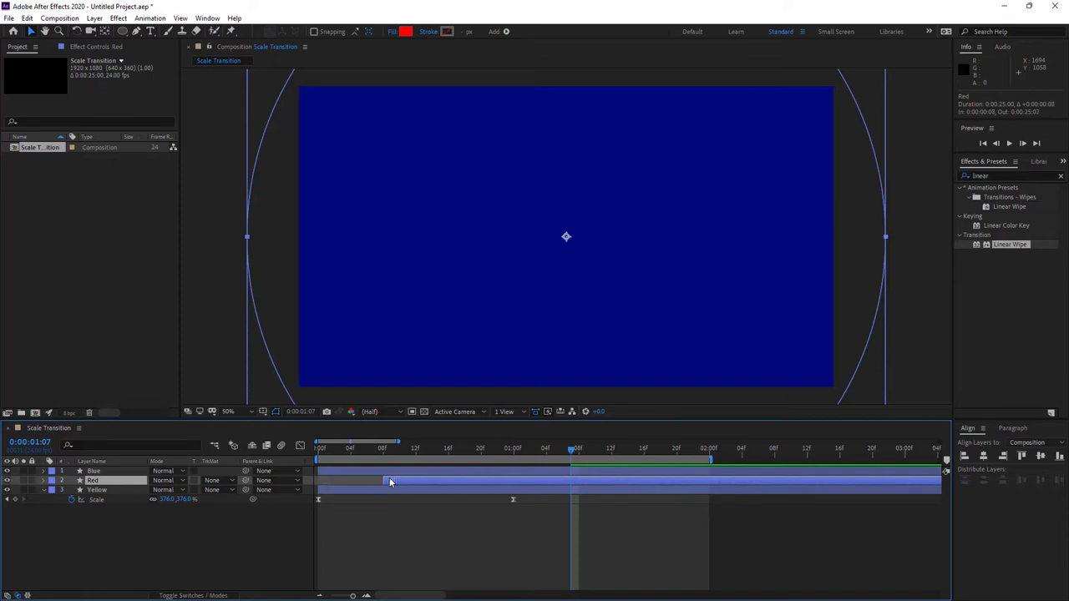
left_click_drag(329, 470, 422, 472)
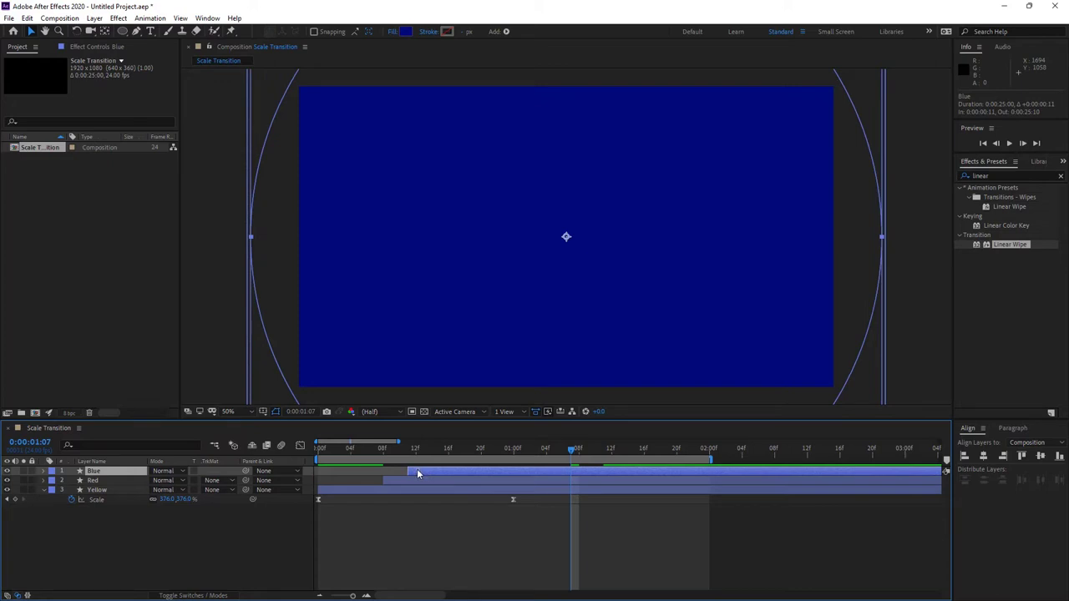
left_click(387, 482)
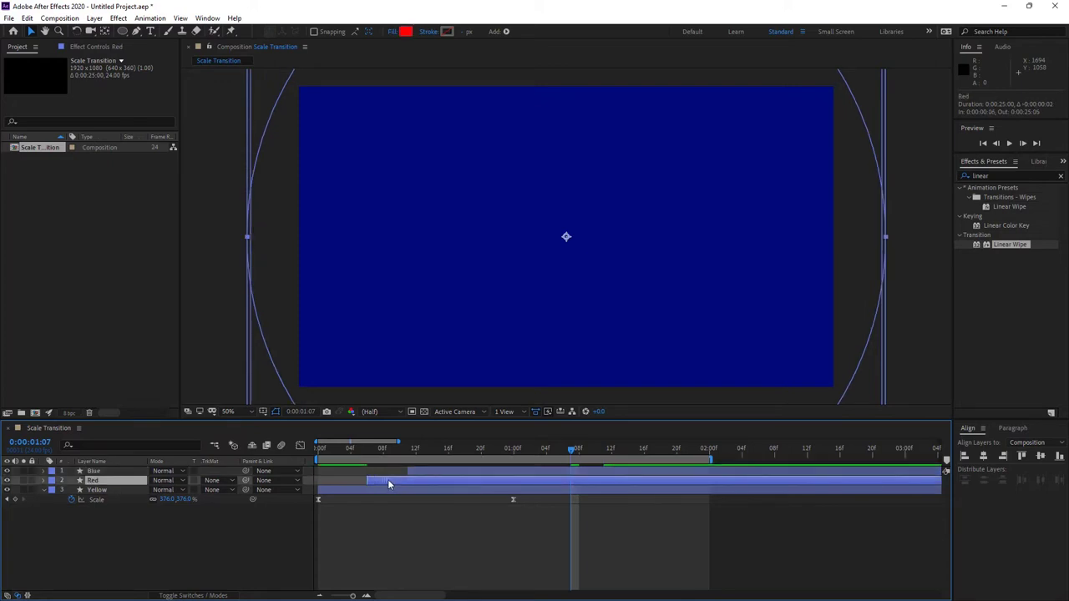
left_click_drag(427, 472, 419, 470)
key("space")
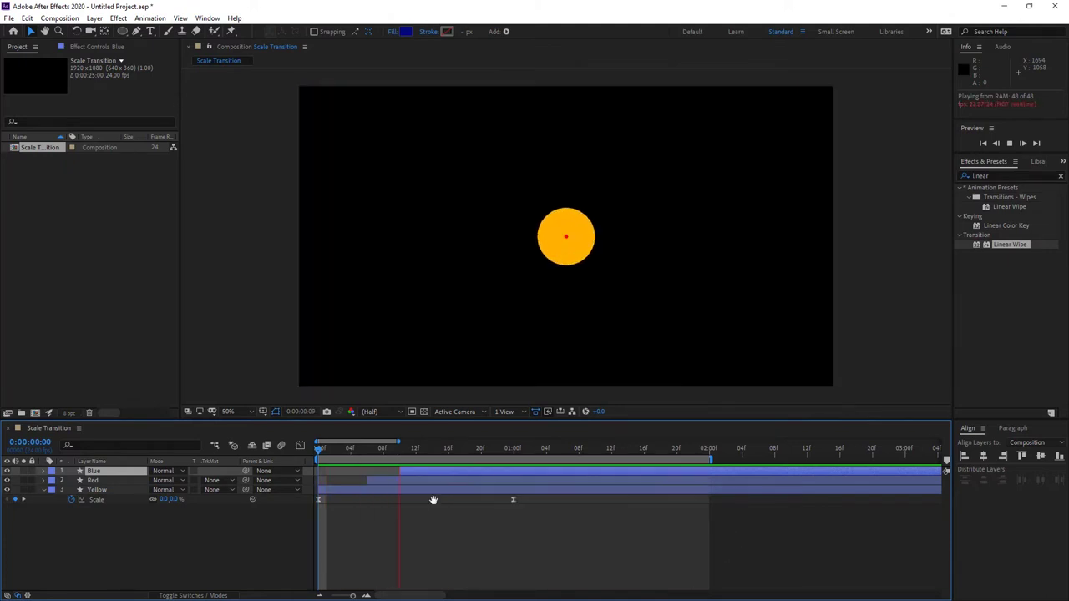
key("space")
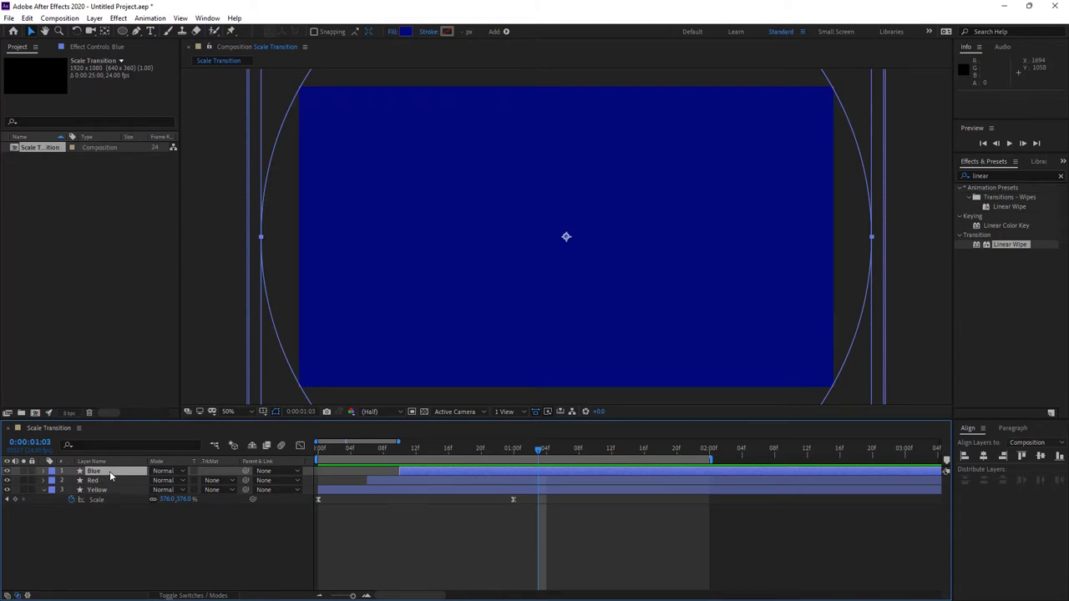
Step: Duplicate the Blue layer and rename the copy to Mask
key("ctrl+d")
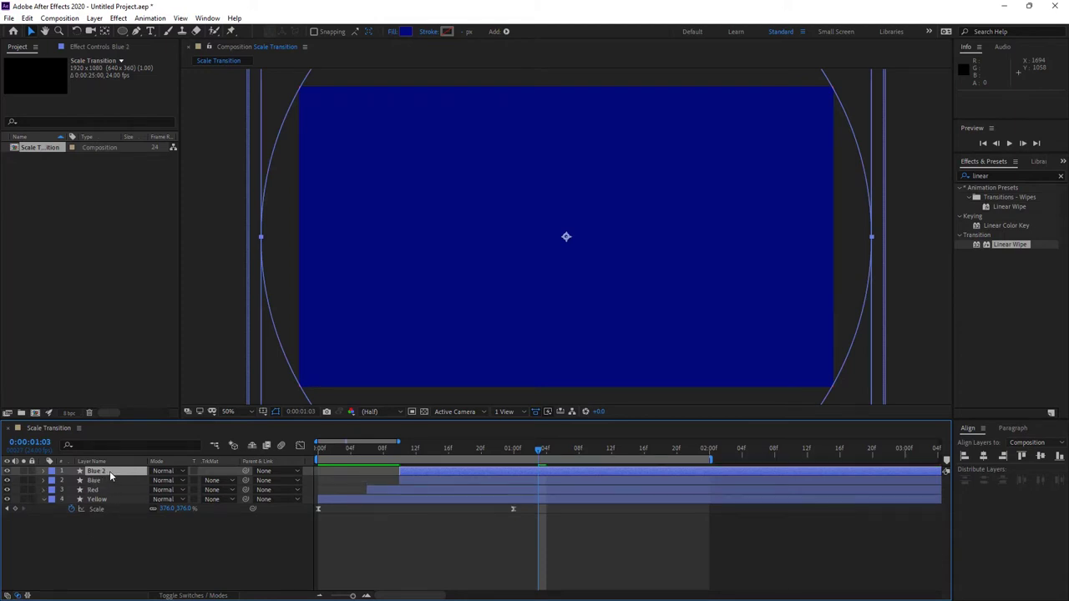
right_click(109, 471)
left_click(144, 461)
type("M")
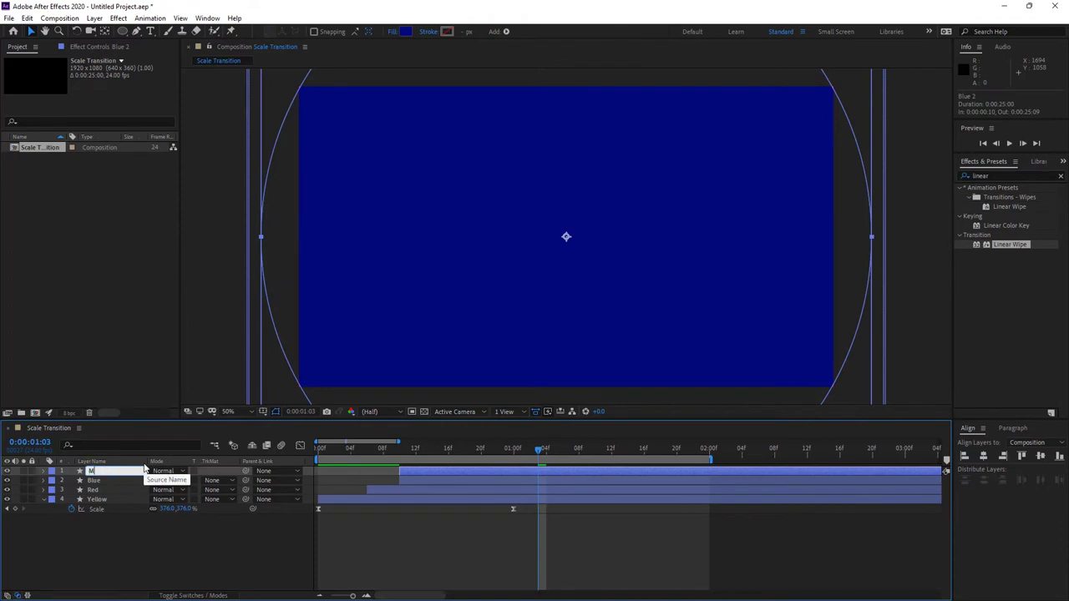
type("ask")
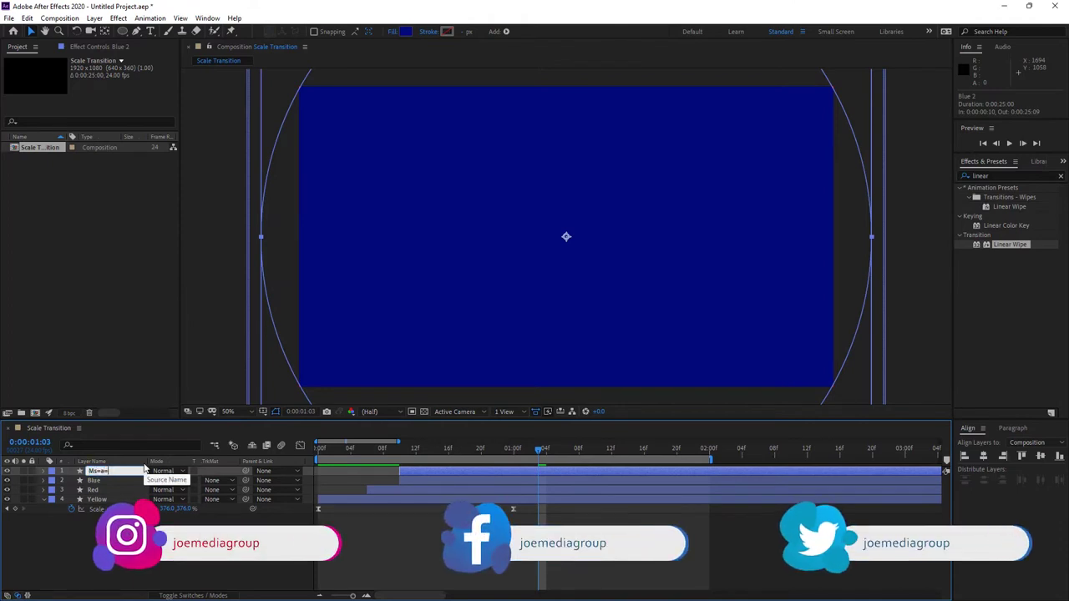
key("BackSpace")
key("BackSpace")
key("BackSpace")
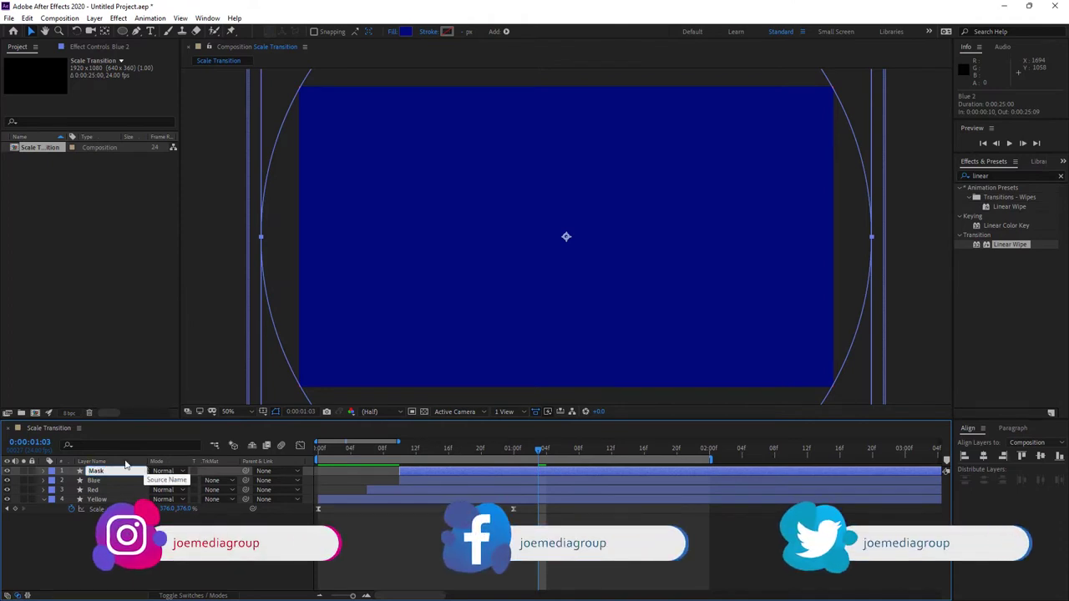
key("Return")
Step: Pre-compose the Blue, Red and Yellow layers into a new comp named Scale
key("ctrl+a")
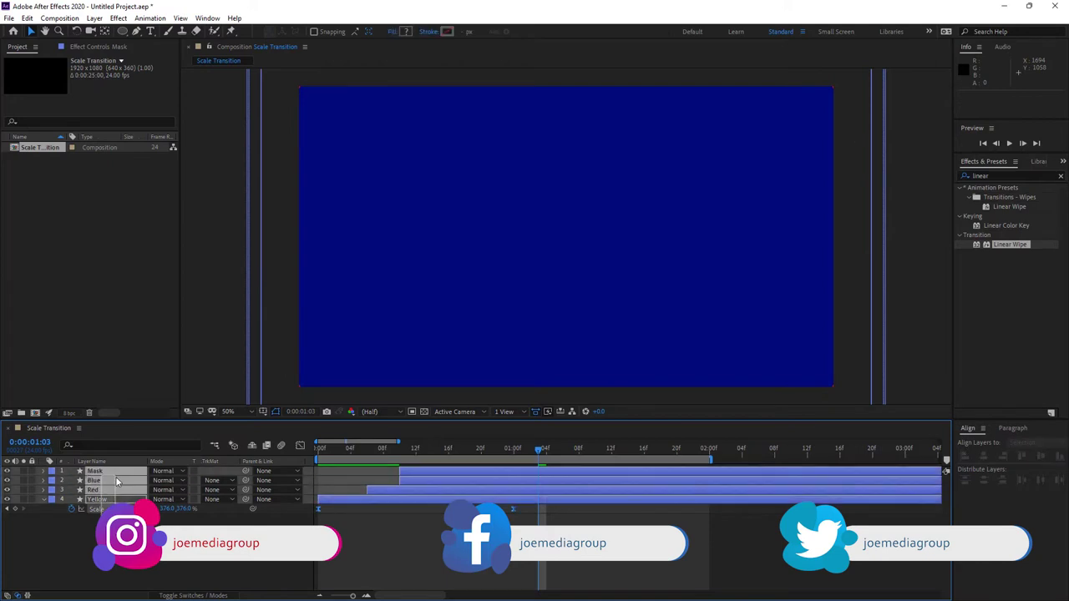
left_click(114, 480, "ctrl")
right_click(114, 481)
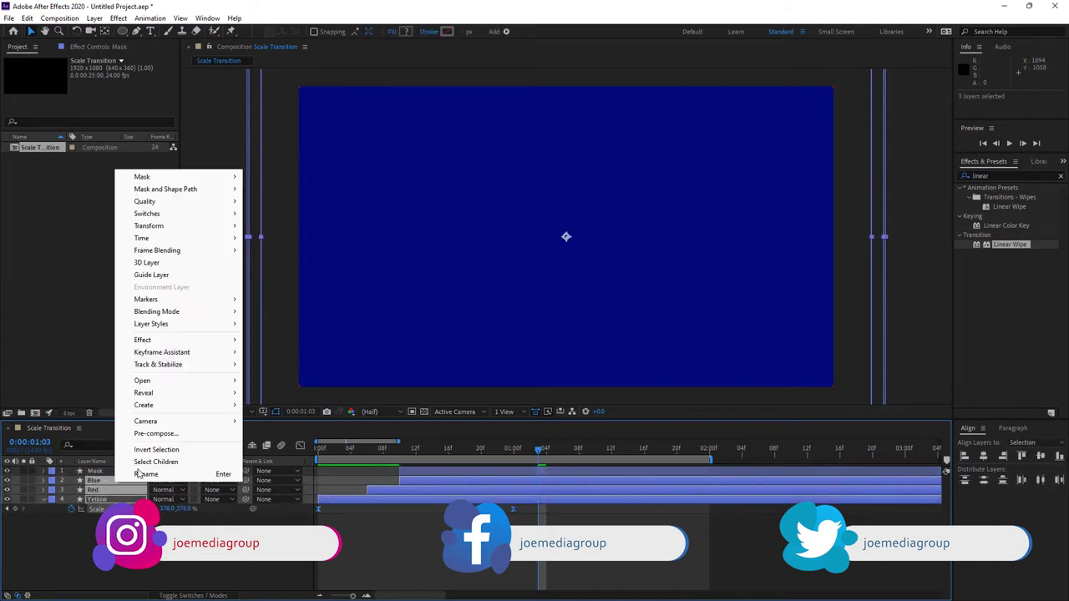
left_click(160, 433)
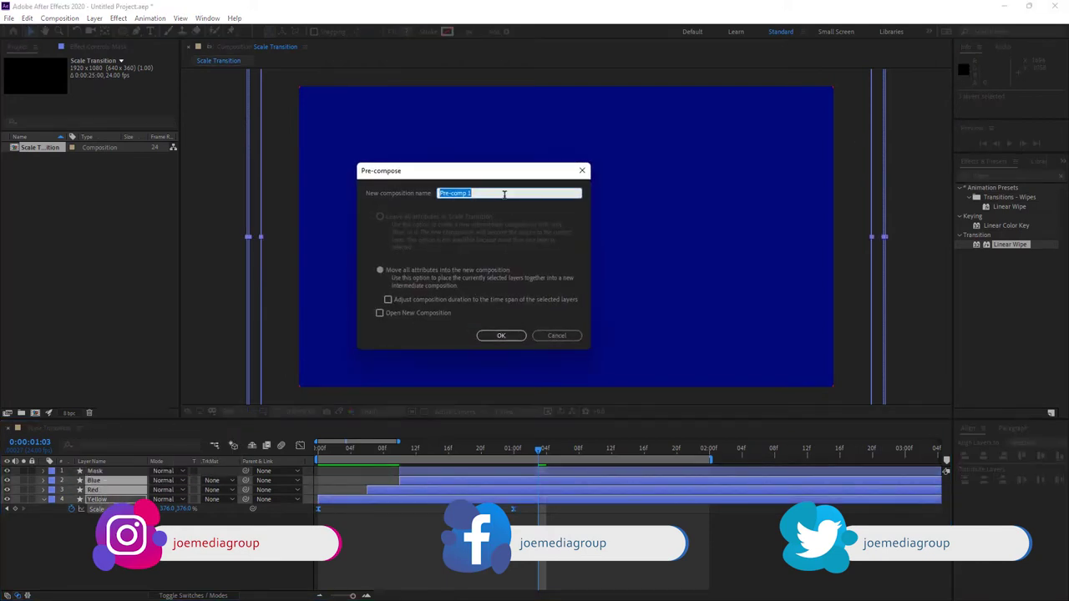
type("Scale")
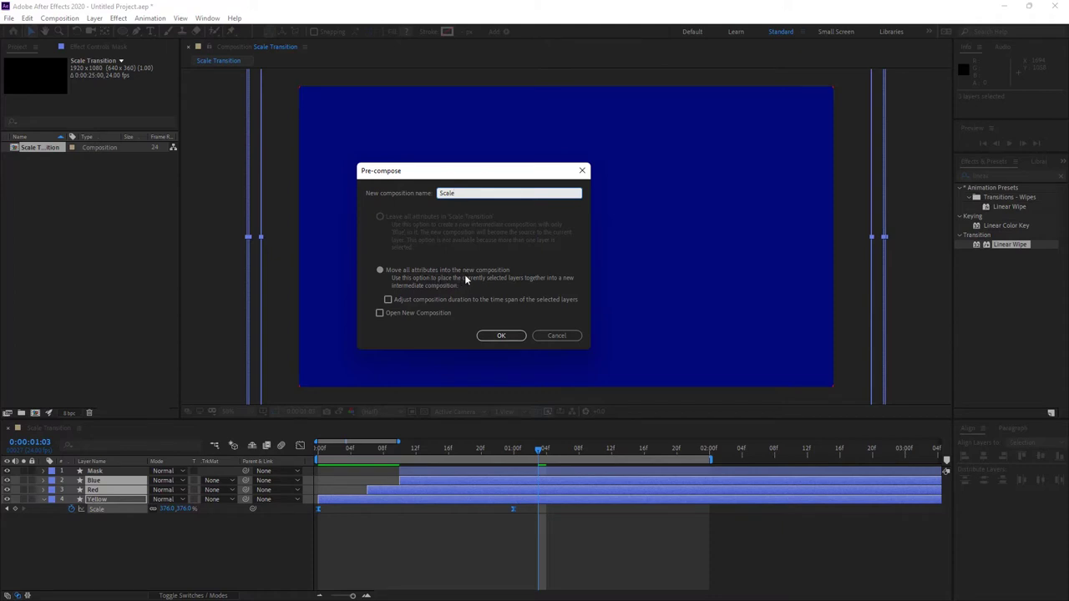
left_click(500, 336)
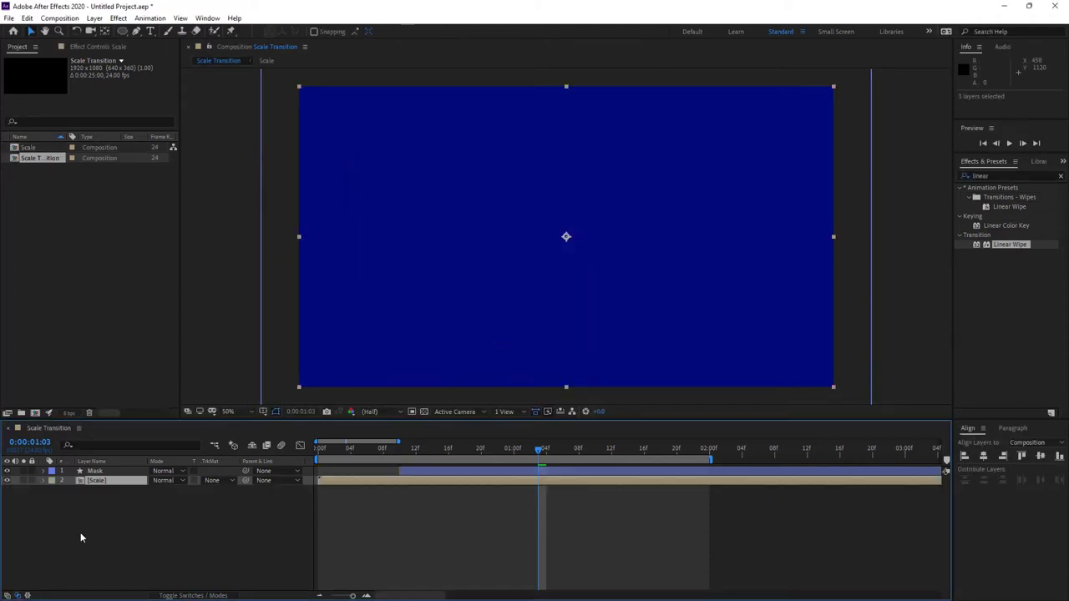
Step: Set the Scale layer's track matte to Alpha Inverted Matte 'Mask'
left_click(111, 472)
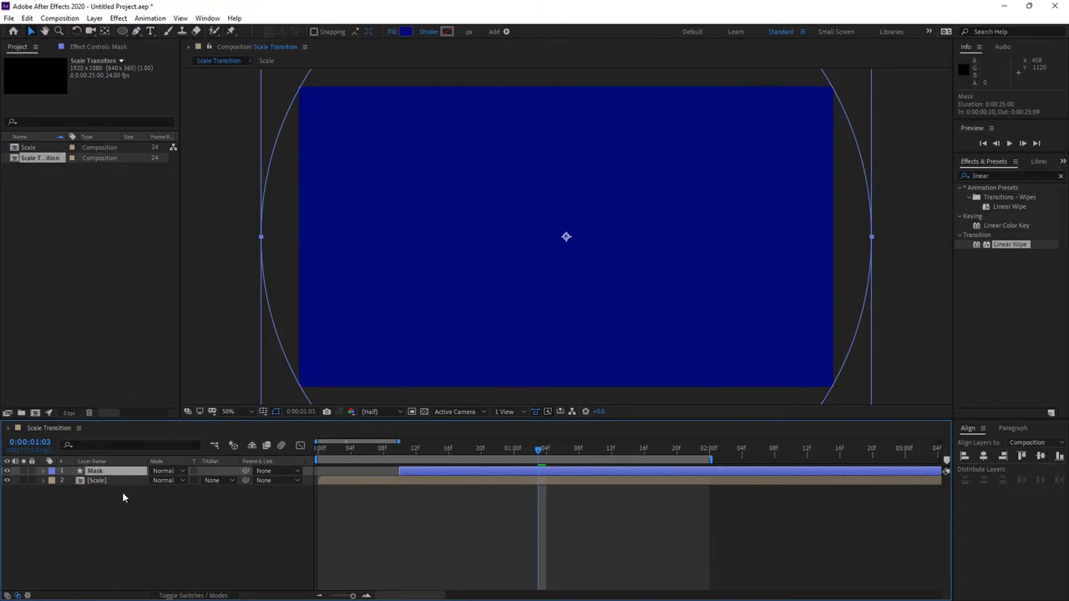
left_click(108, 481, "shift")
left_click(107, 479)
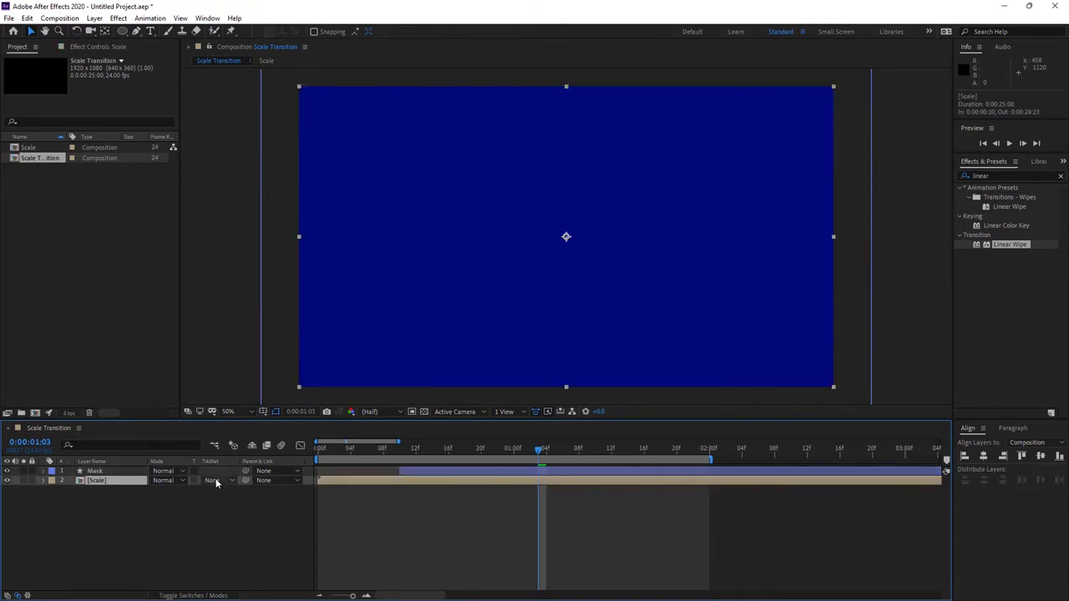
key("F4")
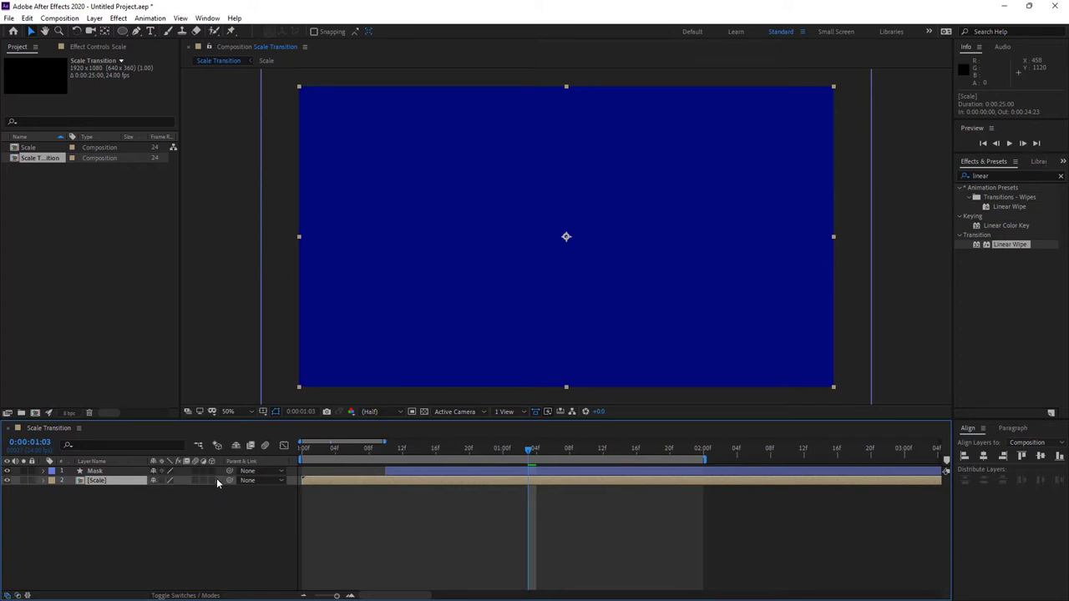
key("F4")
key("F4")
key("F4")
left_click(224, 482)
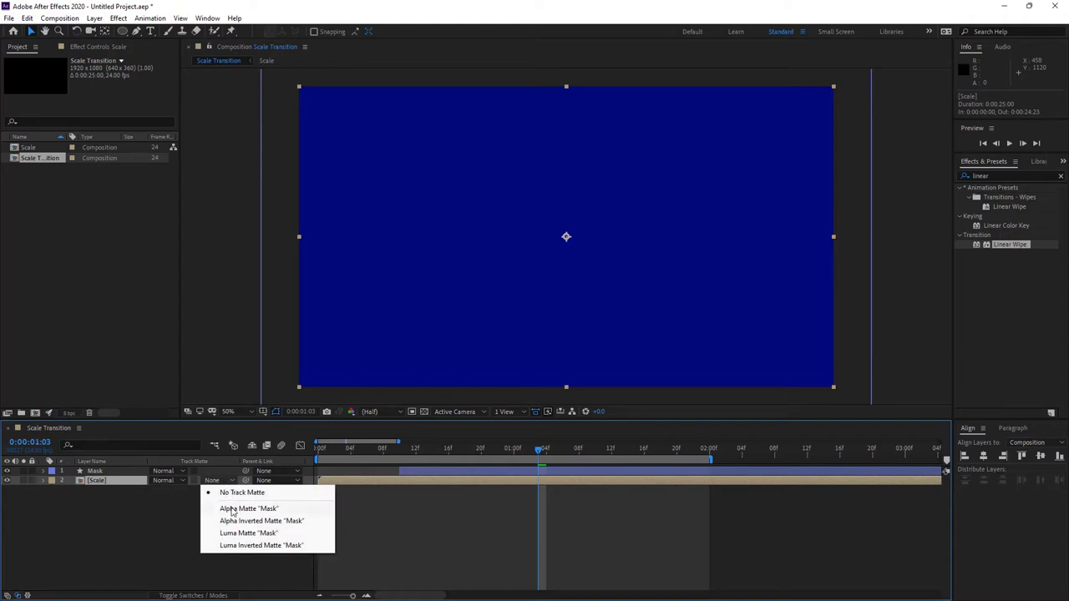
left_click(235, 520)
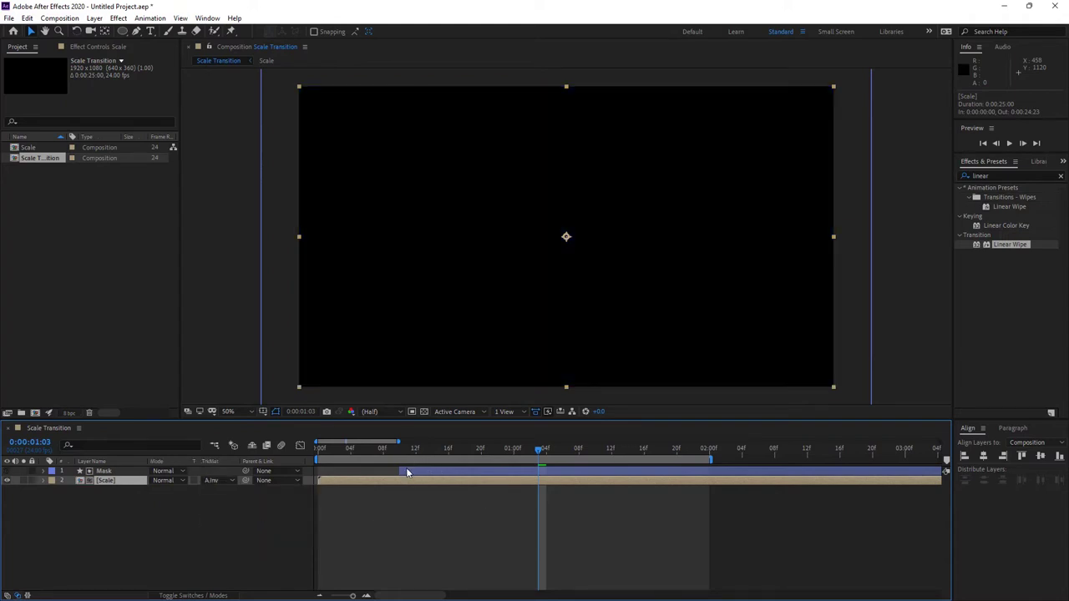
Step: Slide the Mask layer later in time and preview the transition
left_click_drag(408, 474, 490, 472)
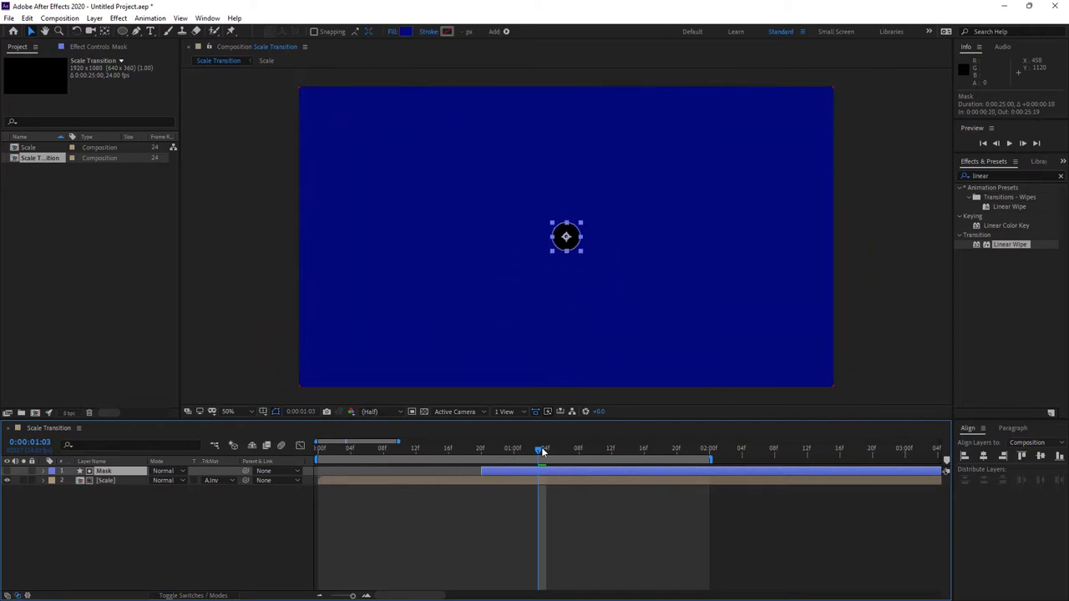
key("space")
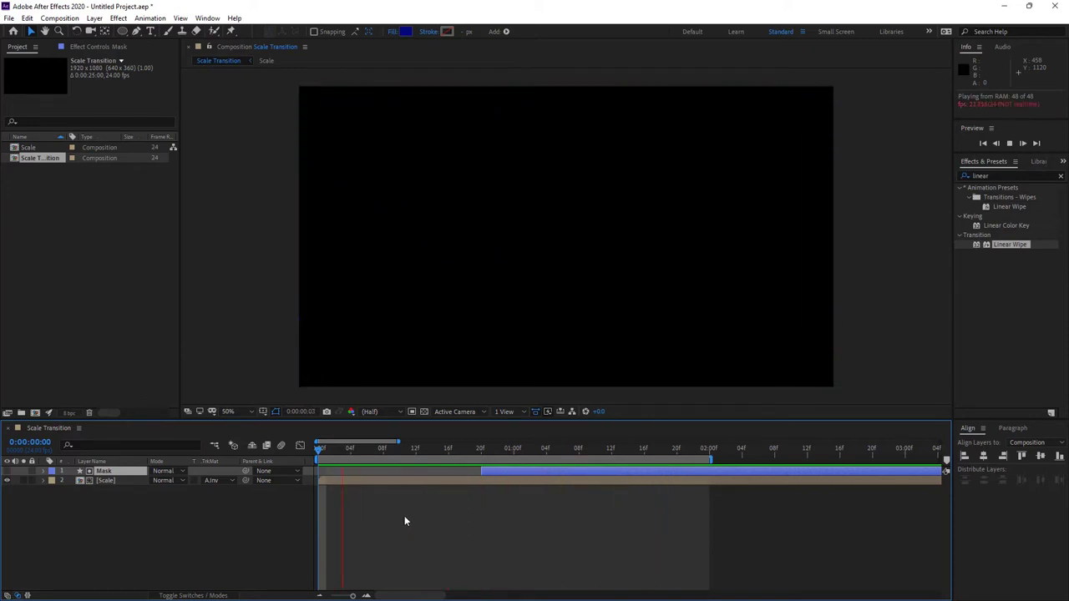
key("space")
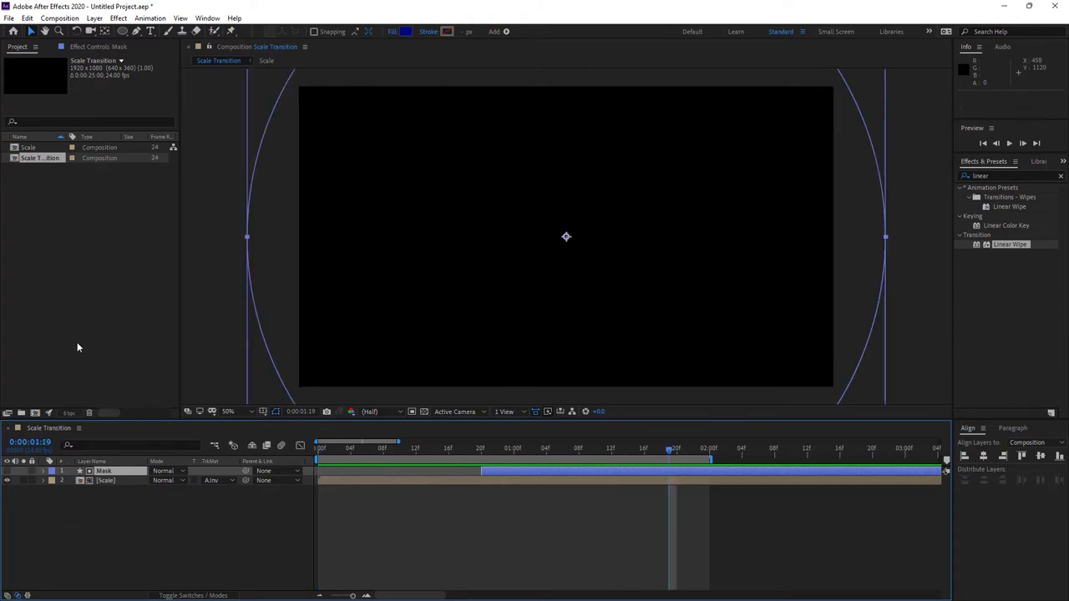
left_click(35, 413)
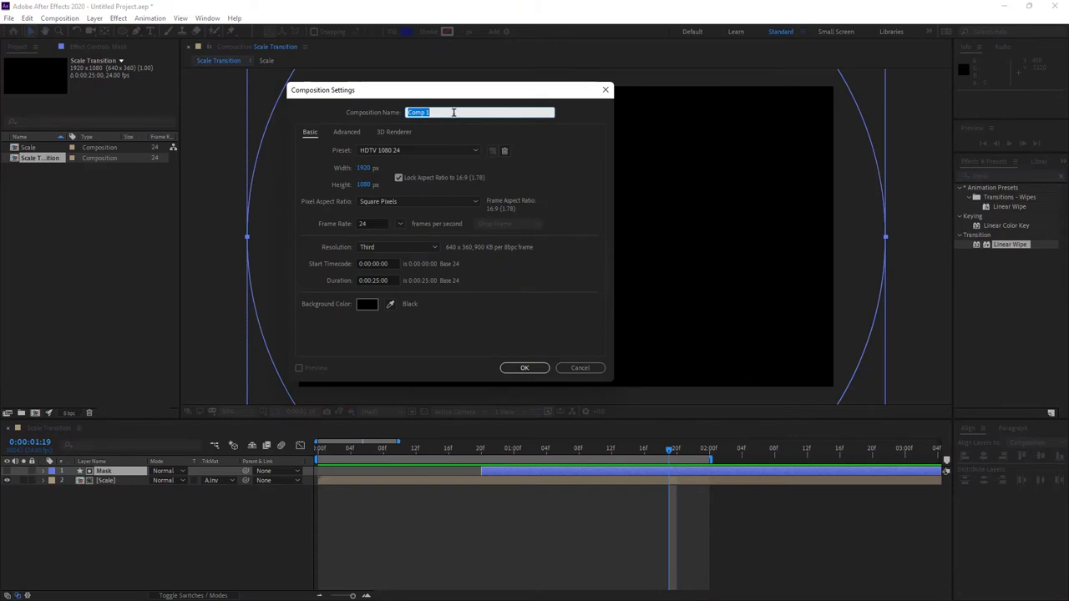
Step: Create the 'Radial transition' comp and fill it with a full-frame rectangle shape layer
type("Radial transition")
key("Return")
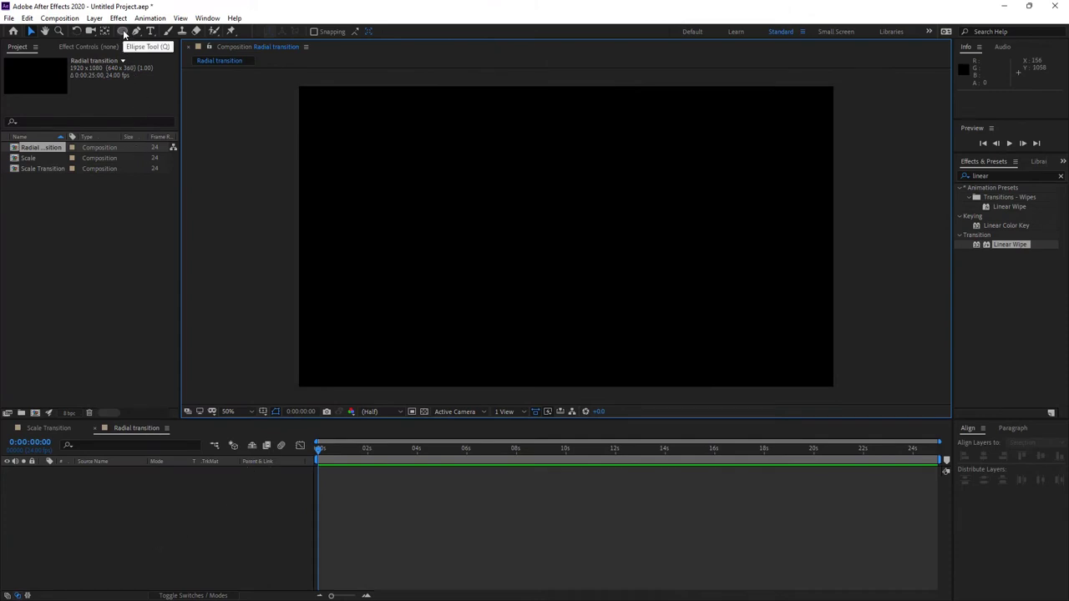
left_click_drag(123, 33, 156, 34)
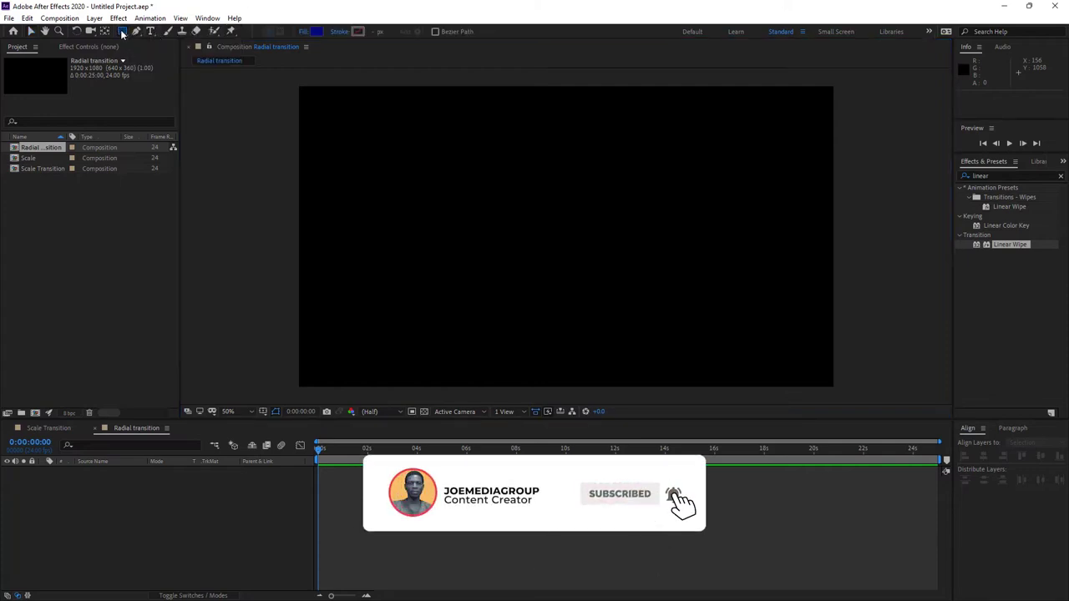
double_click(122, 32)
Step: Switch back to the Selection tool and begin renaming the shape layer
key("v")
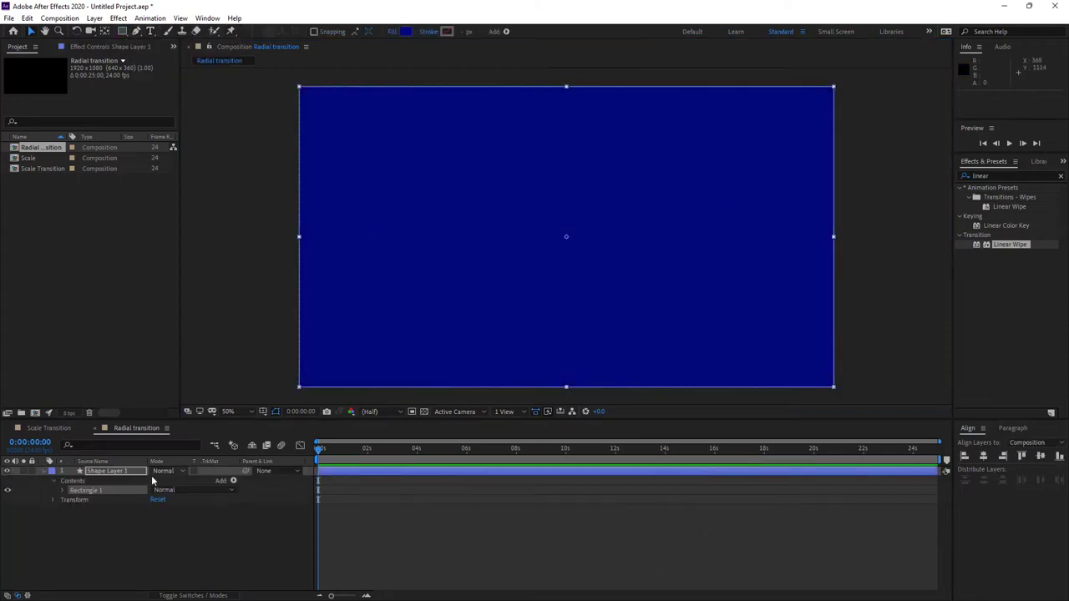
right_click(119, 469)
left_click(161, 461)
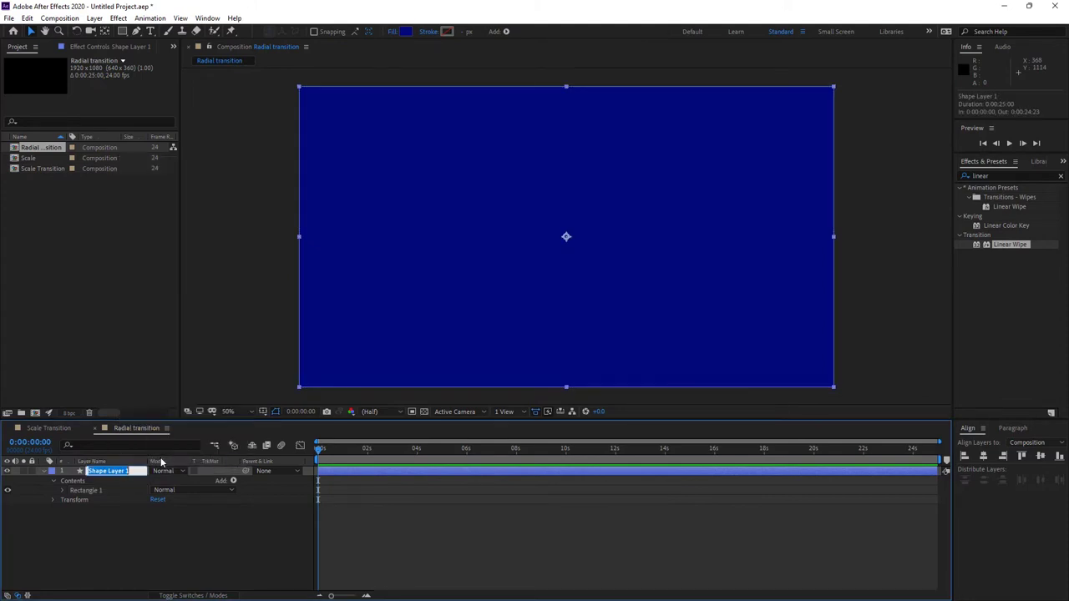
Step: Name the shape layer Blue and search effects for 'radial' to pick Radial Wipe
type("B")
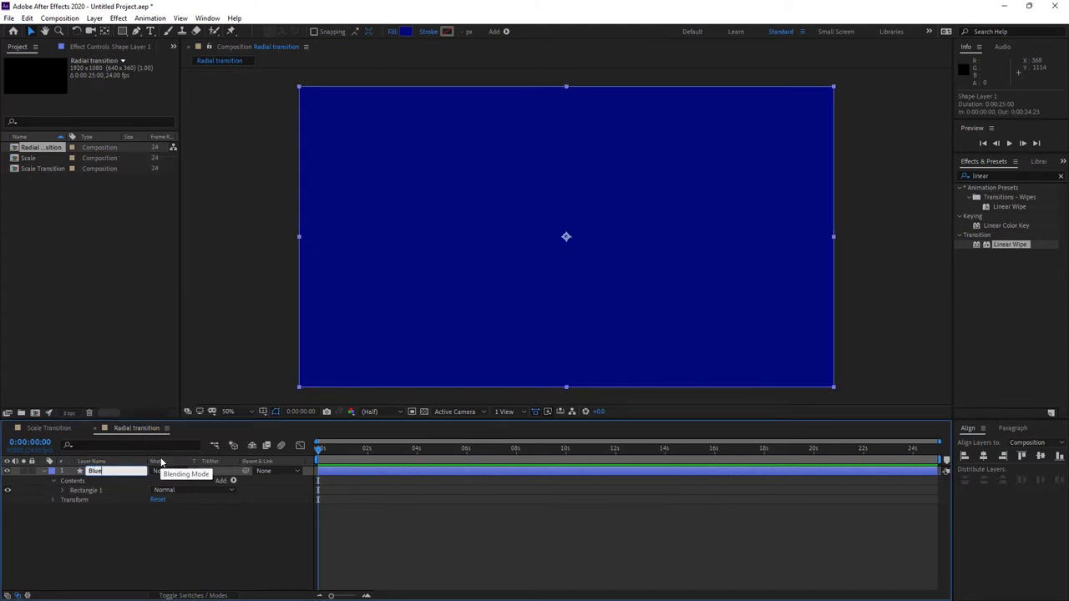
type("lue")
left_click(167, 545)
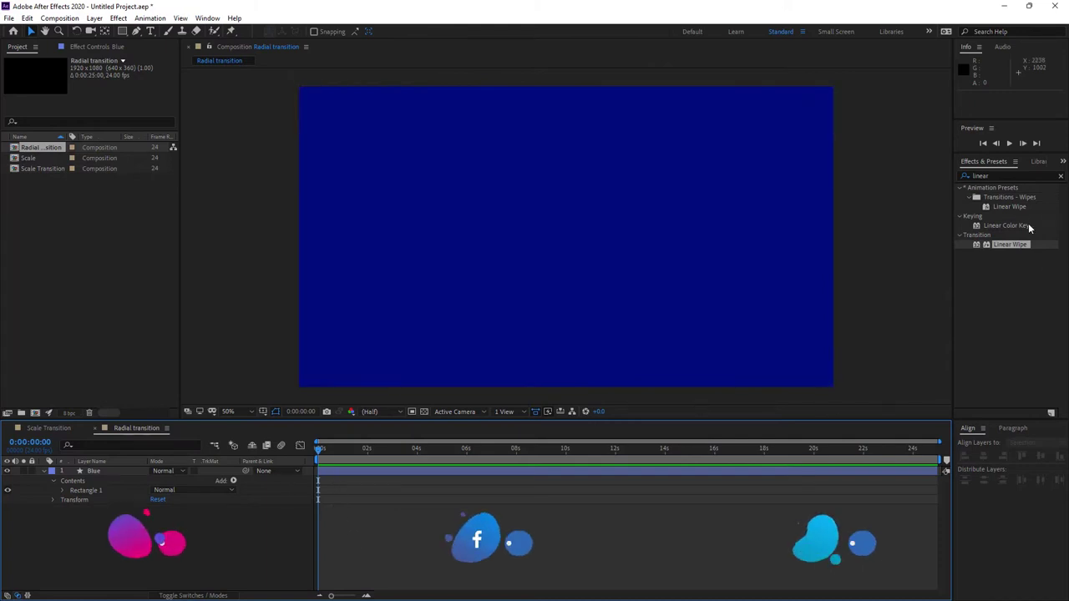
left_click(996, 175)
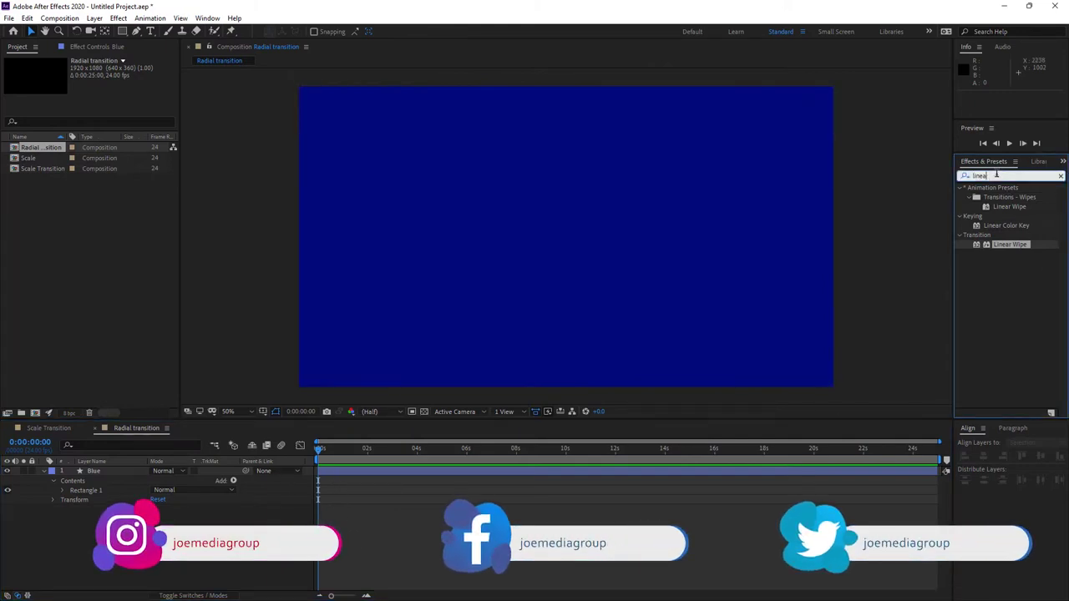
key("BackSpace")
type("radial")
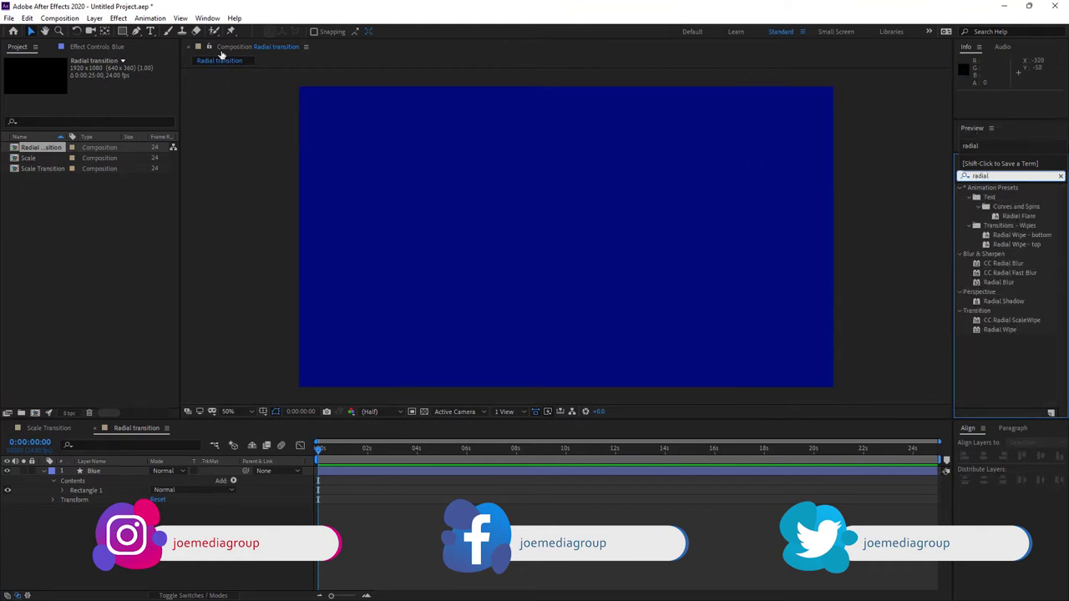
left_click(208, 18)
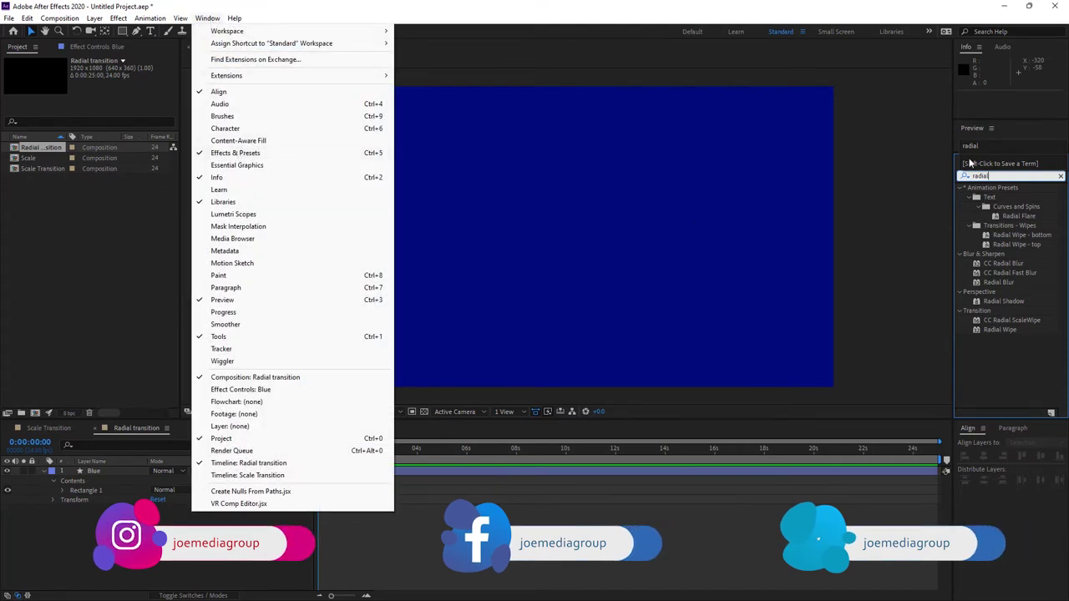
left_click(999, 329)
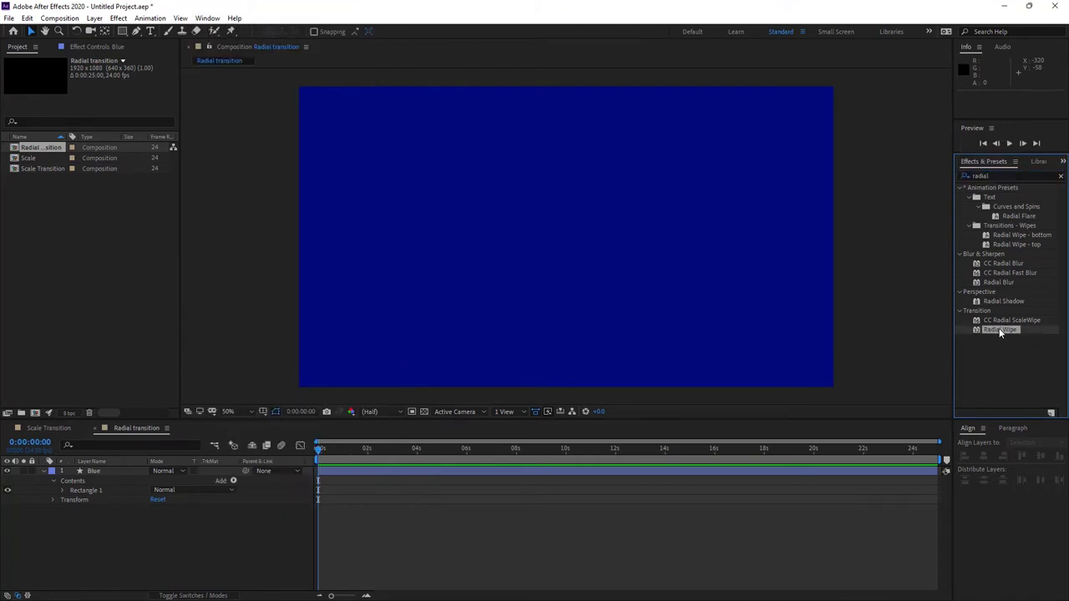
Step: Apply Radial Wipe to Blue and keyframe Transition Completion 100% at 0s, 0% at 1s
left_click_drag(1001, 327, 547, 252)
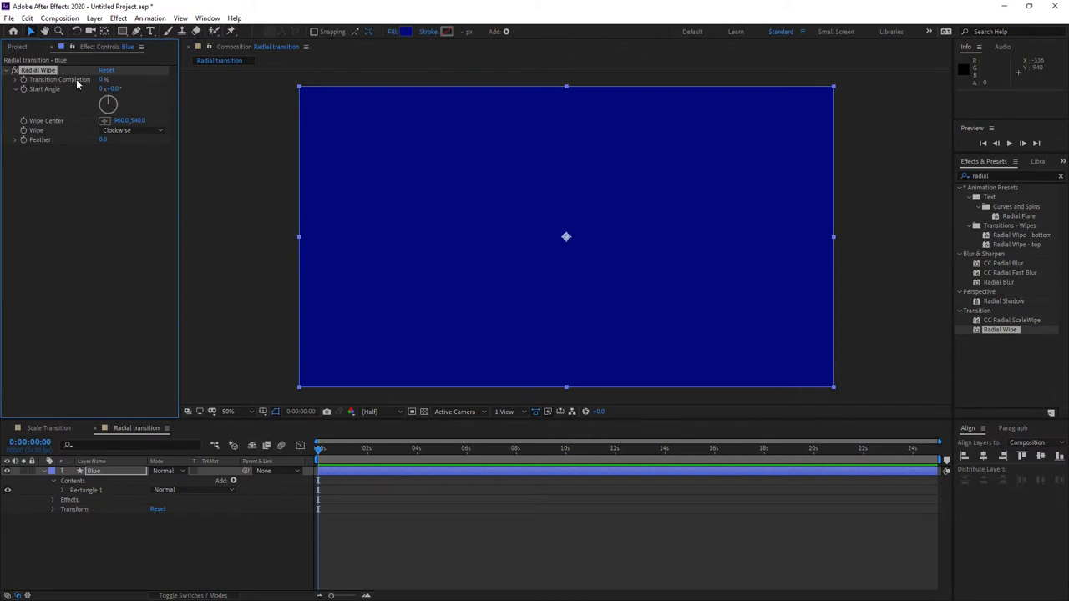
mouse_move(101, 79)
left_mouse_down()
mouse_move(159, 79)
mouse_move(102, 79)
left_mouse_up()
left_click_drag(330, 596, 344, 596)
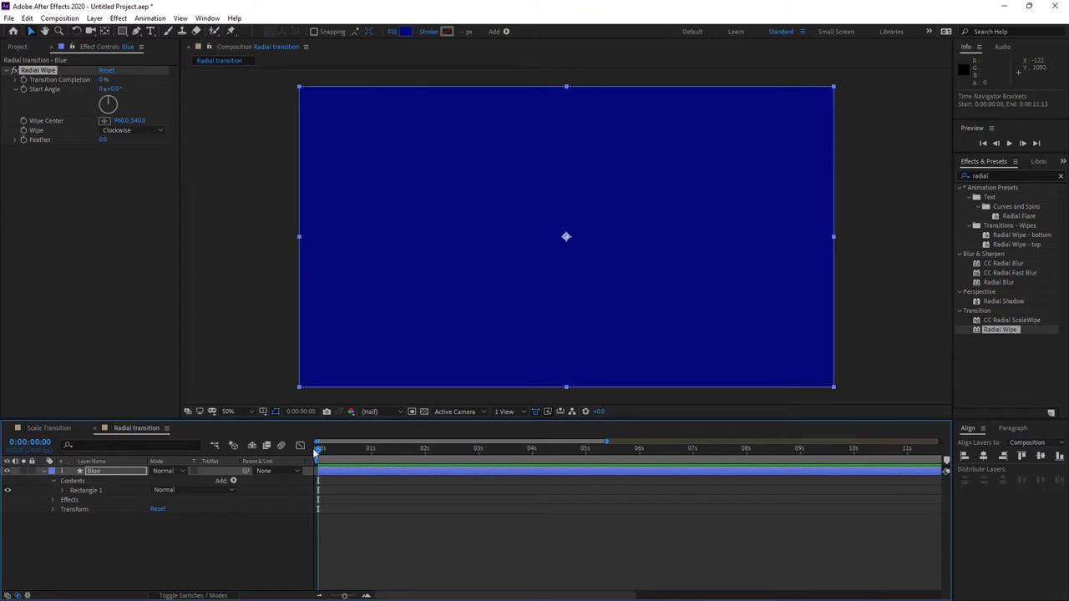
left_click_drag(334, 451, 372, 453)
left_click(24, 79)
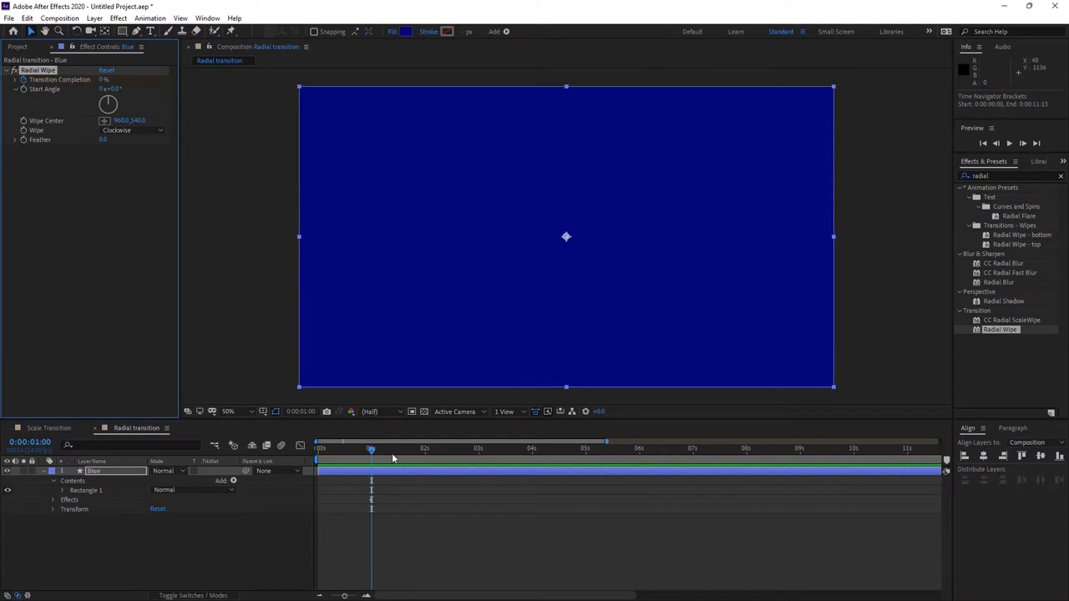
left_click_drag(371, 448, 300, 466)
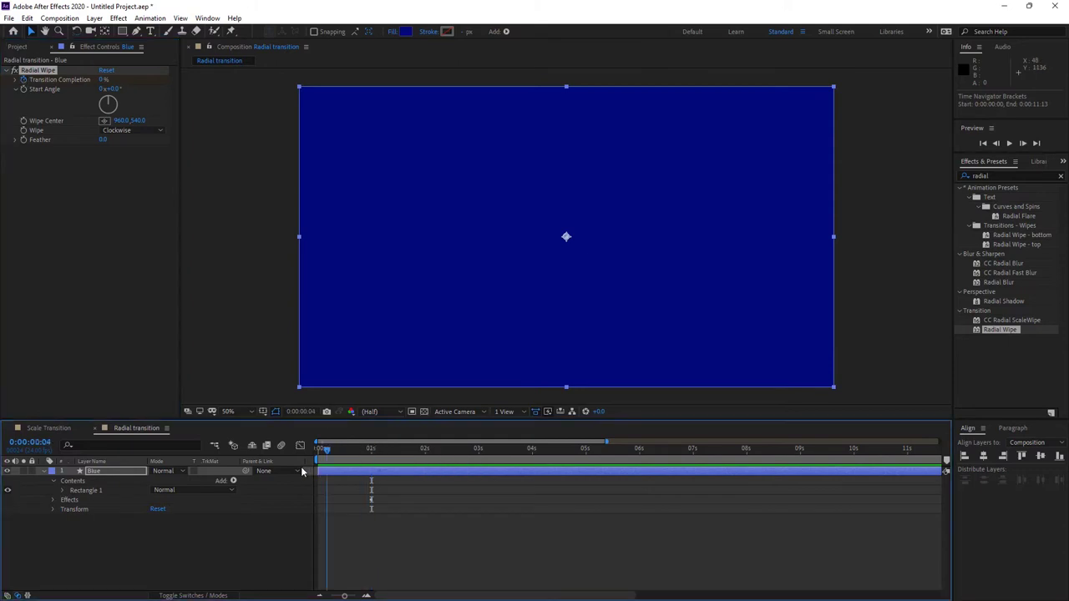
left_click(98, 83)
left_click(102, 80)
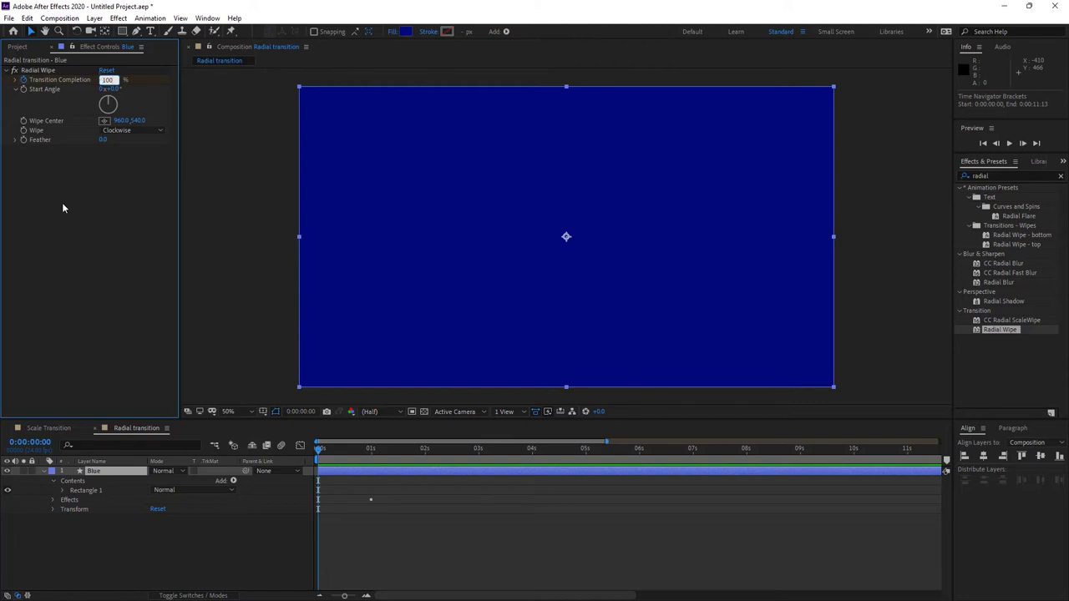
key("Return")
Step: Preview the wipe, reveal its keyframes with U, and select both Transition Completion keyframes
key("space")
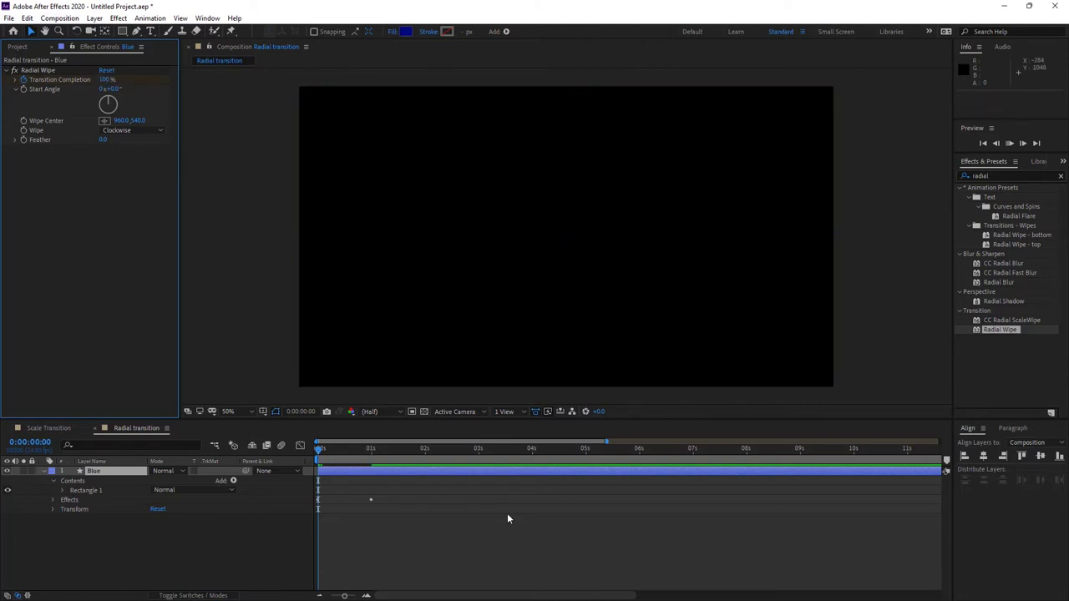
key("space")
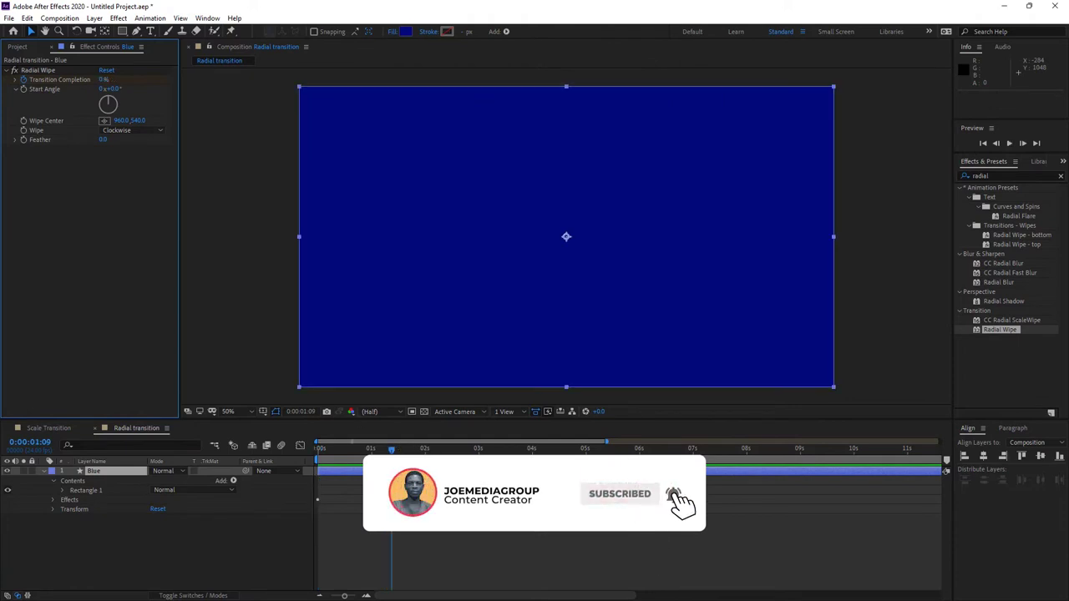
key("u")
left_click_drag(393, 451, 413, 451)
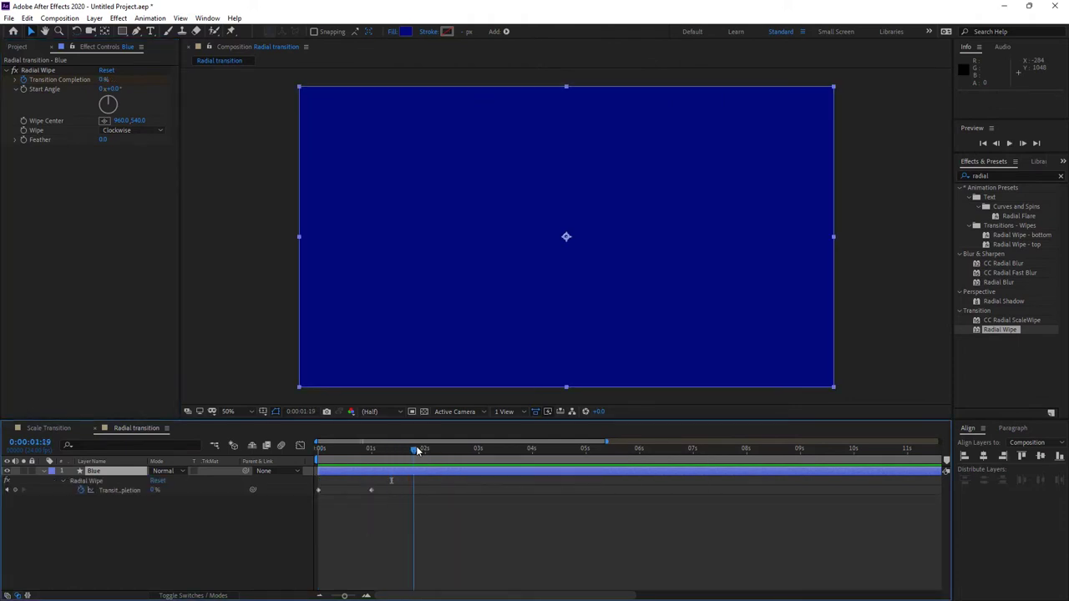
key("space")
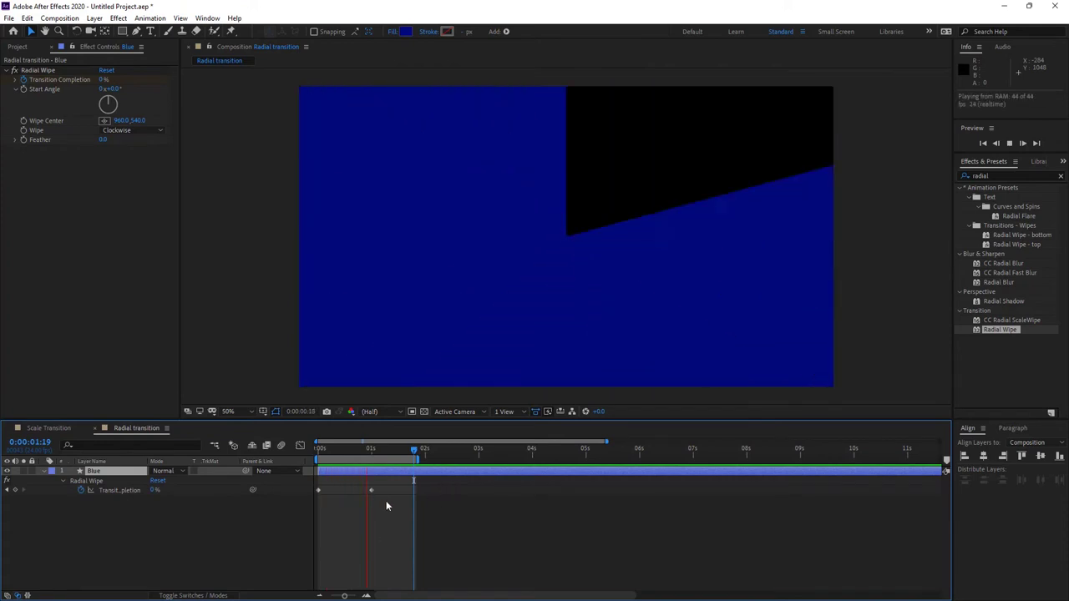
key("space")
left_click_drag(393, 484, 326, 508)
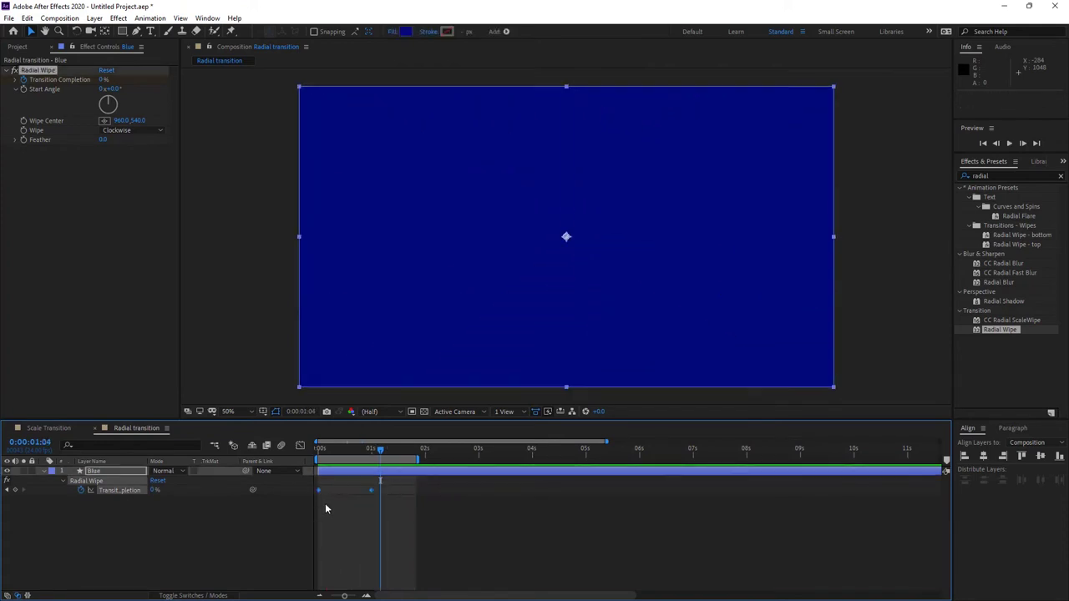
Step: Apply Easy Ease to both Radial Wipe keyframes
right_click(371, 492)
mouse_move(433, 483)
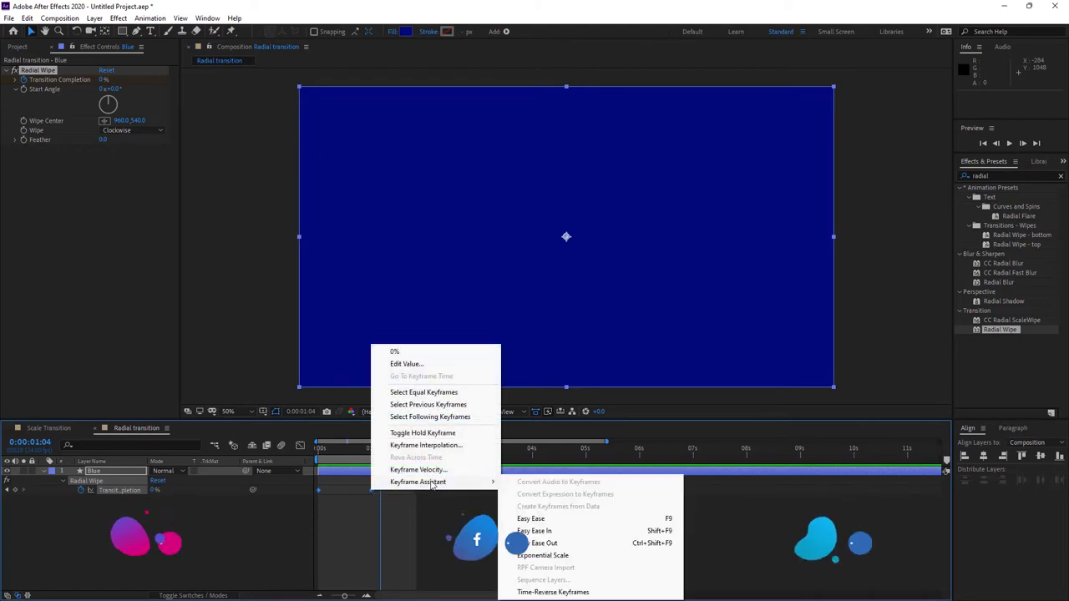
left_click(534, 518)
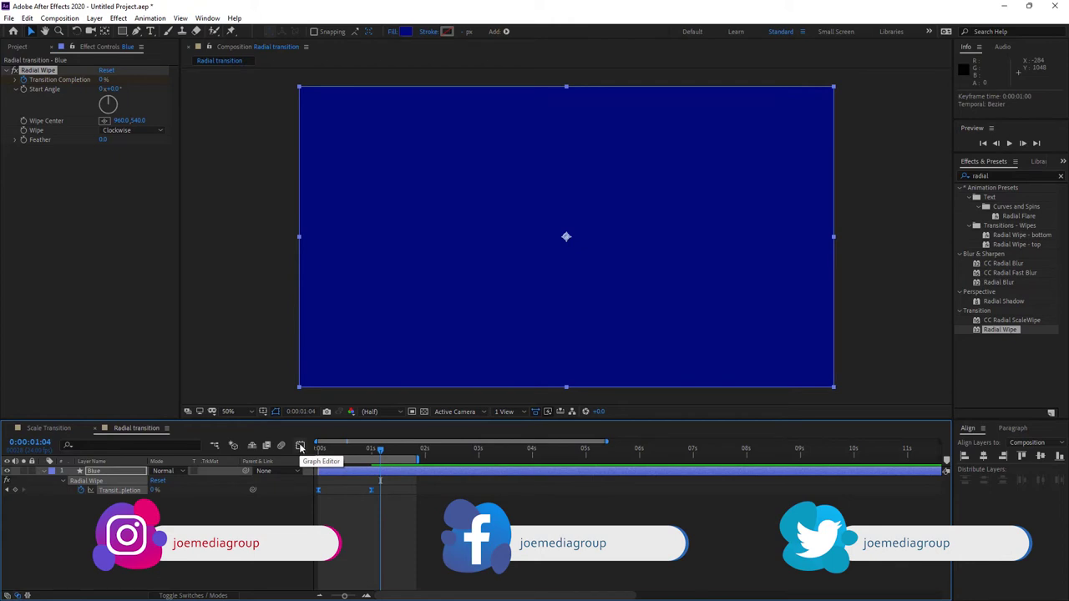
Step: Drag the speed-graph handle to 100% influence in the Graph Editor and preview
left_click(300, 447)
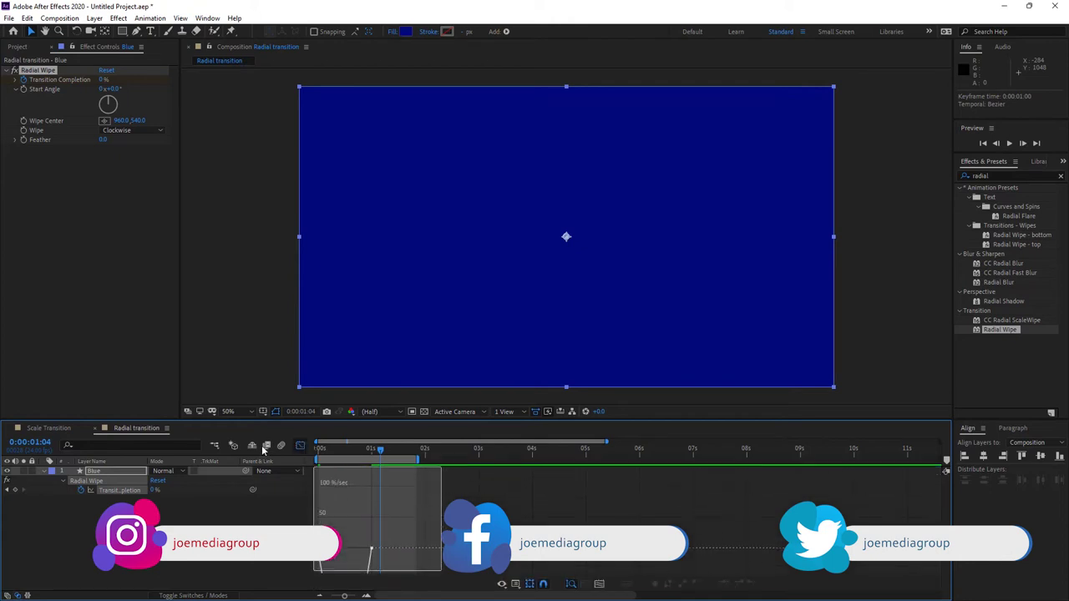
left_click_drag(365, 481, 347, 477)
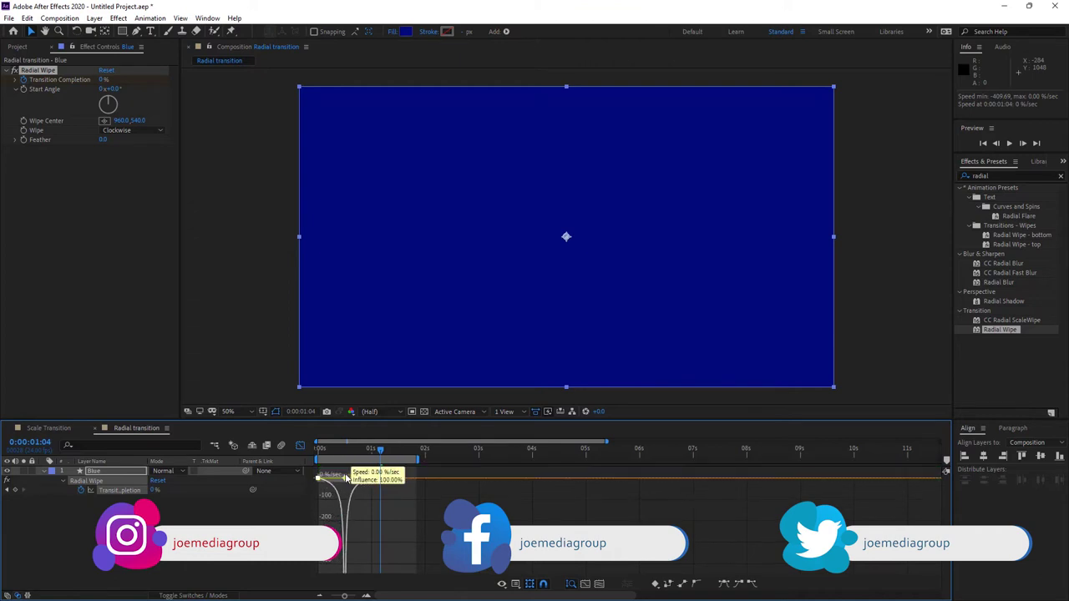
left_click(300, 445)
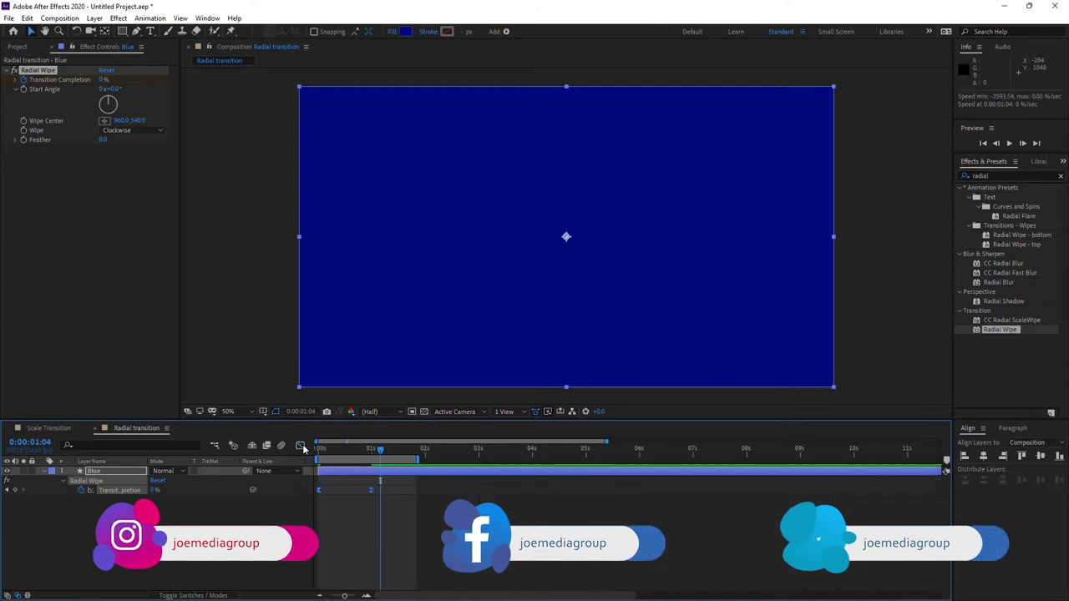
key("space")
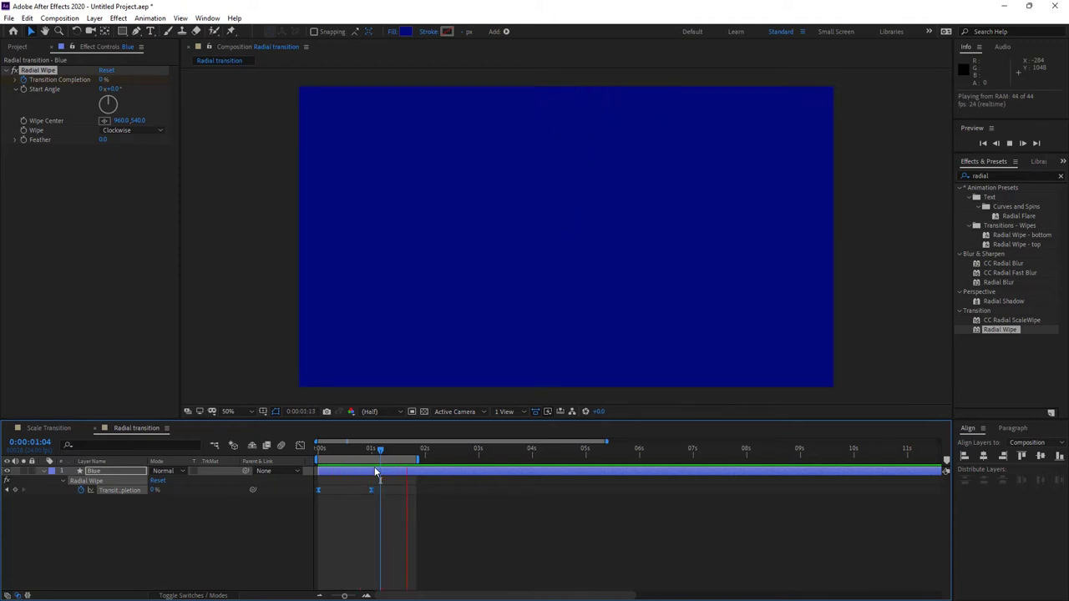
Step: Duplicate the Blue layer and rename the copy to Red
key("space")
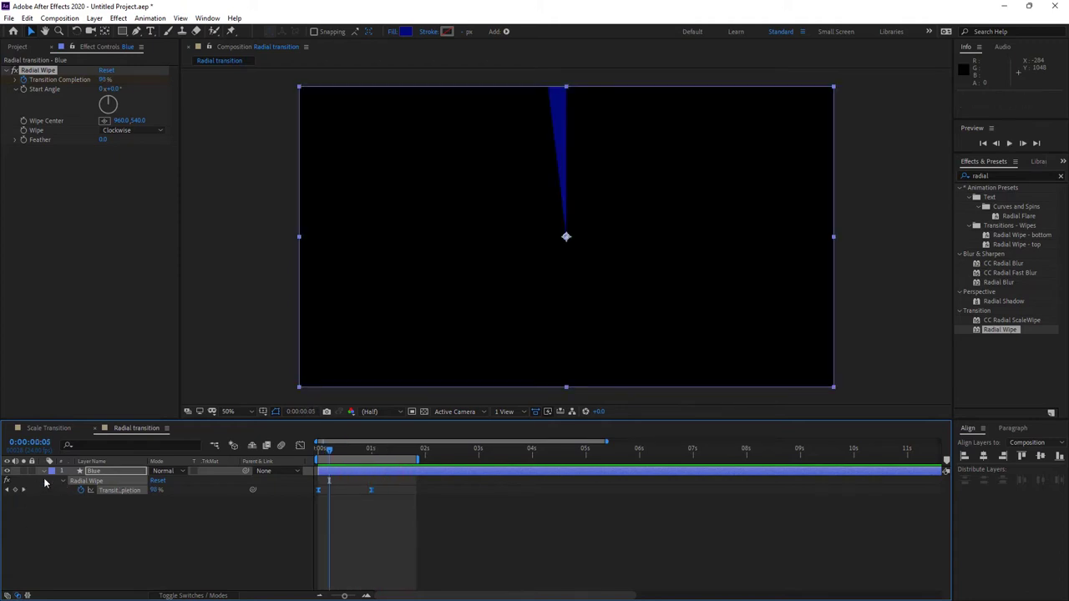
left_click(43, 471)
left_click(110, 474)
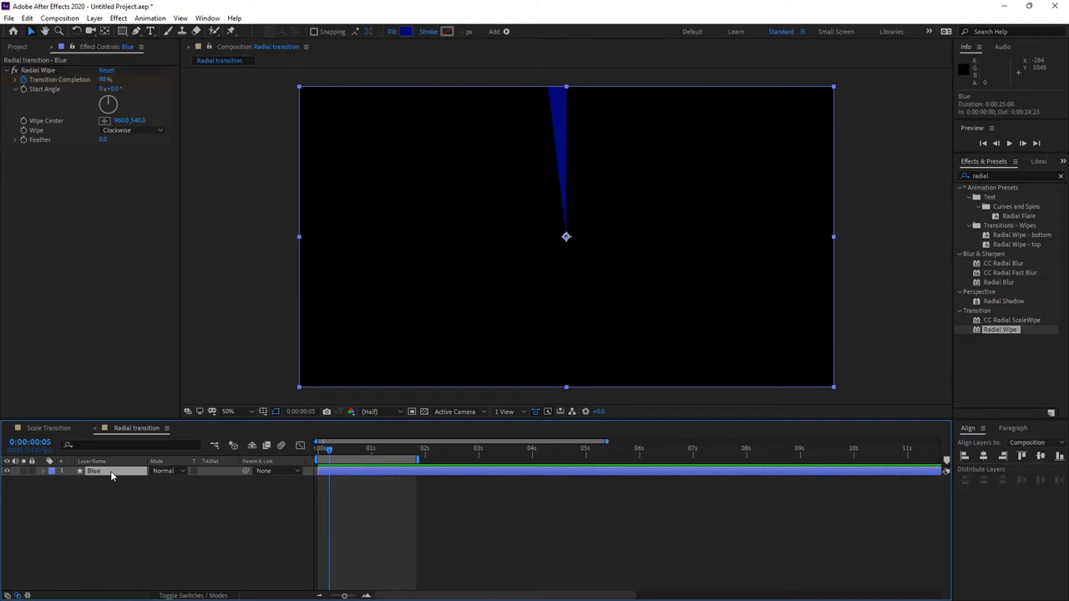
key("ctrl+d")
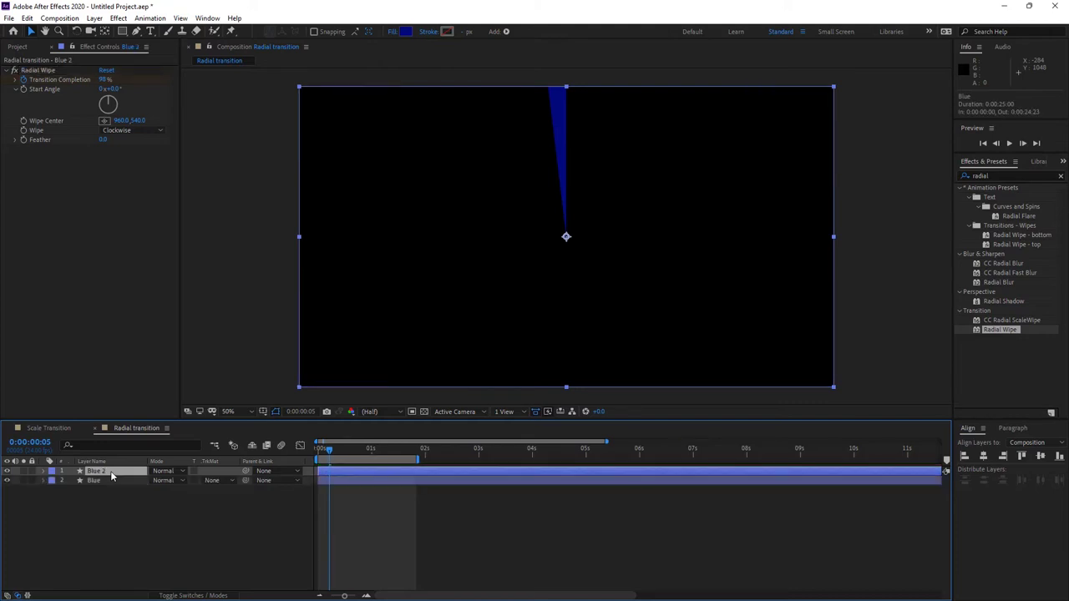
right_click(111, 476)
left_click(156, 463)
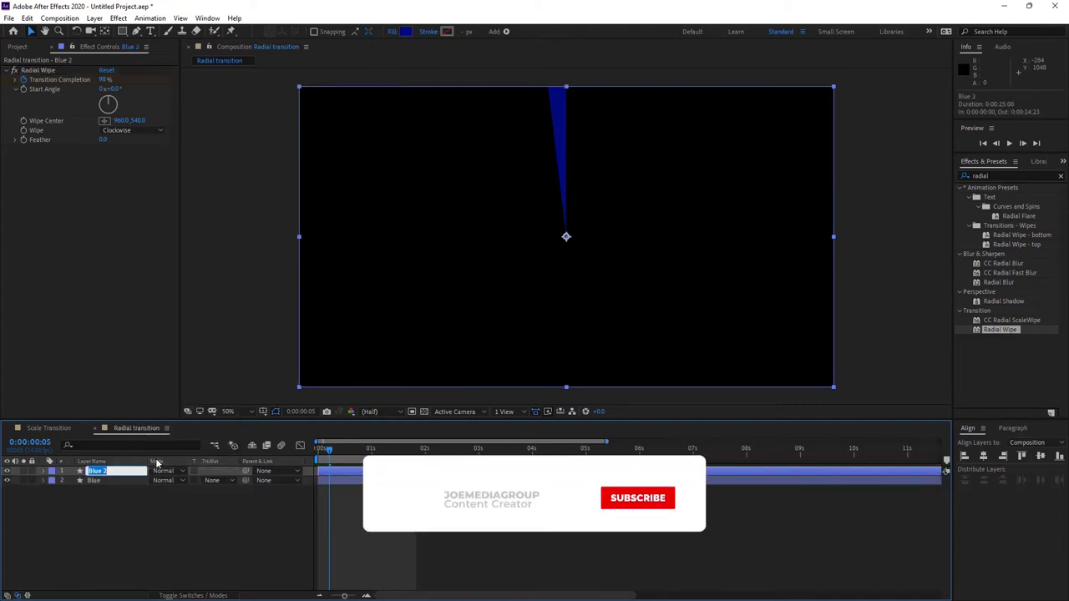
type("Red")
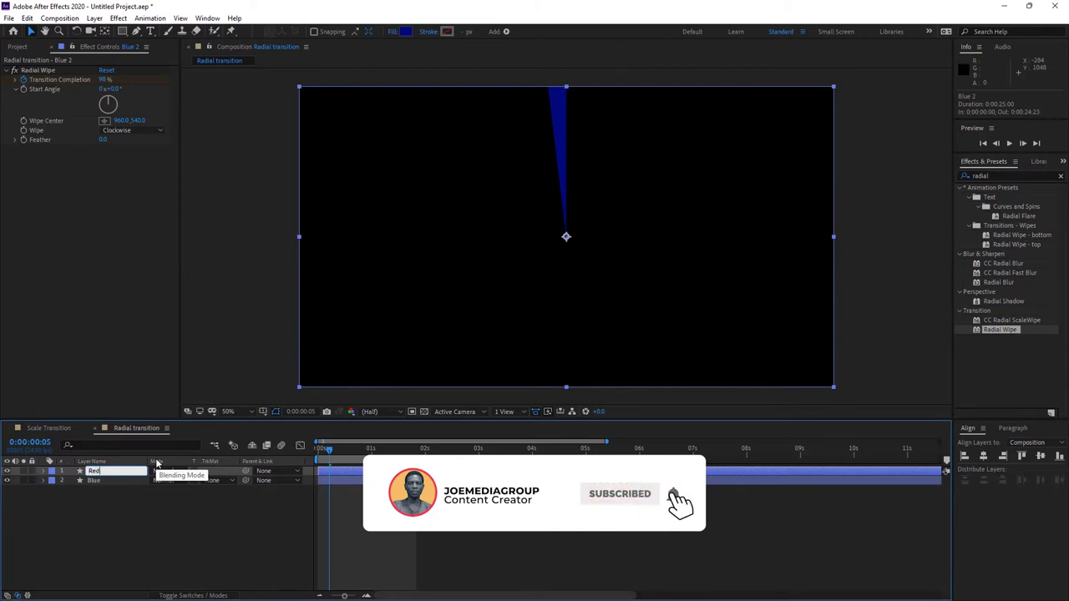
key("Return")
Step: Duplicate the Red layer and rename the copy to Yellow
left_click(173, 530)
left_click(116, 471)
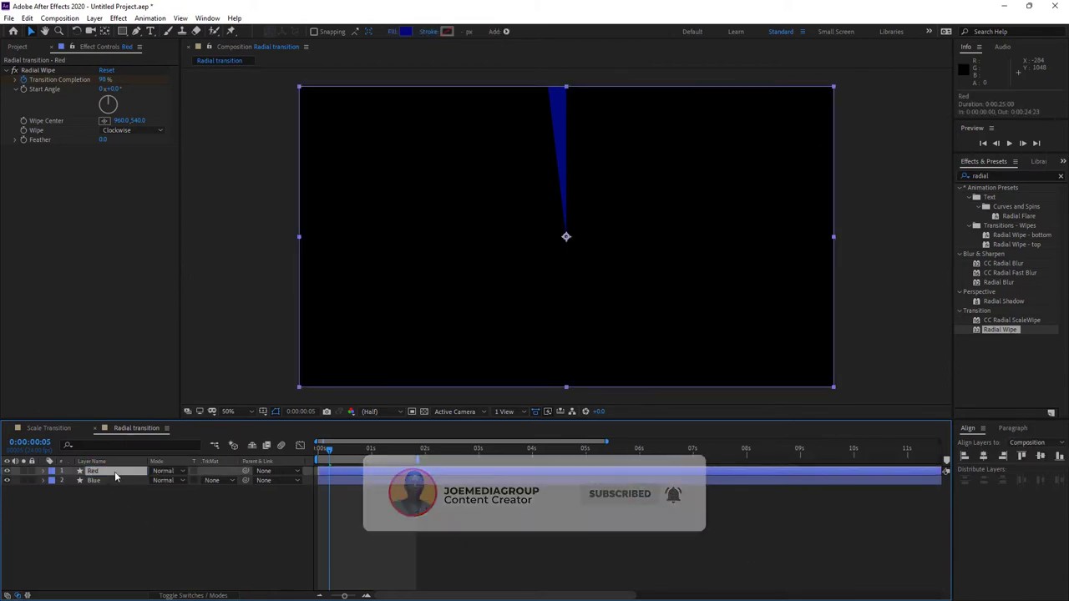
key("ctrl+d")
right_click(115, 475)
left_click(168, 472)
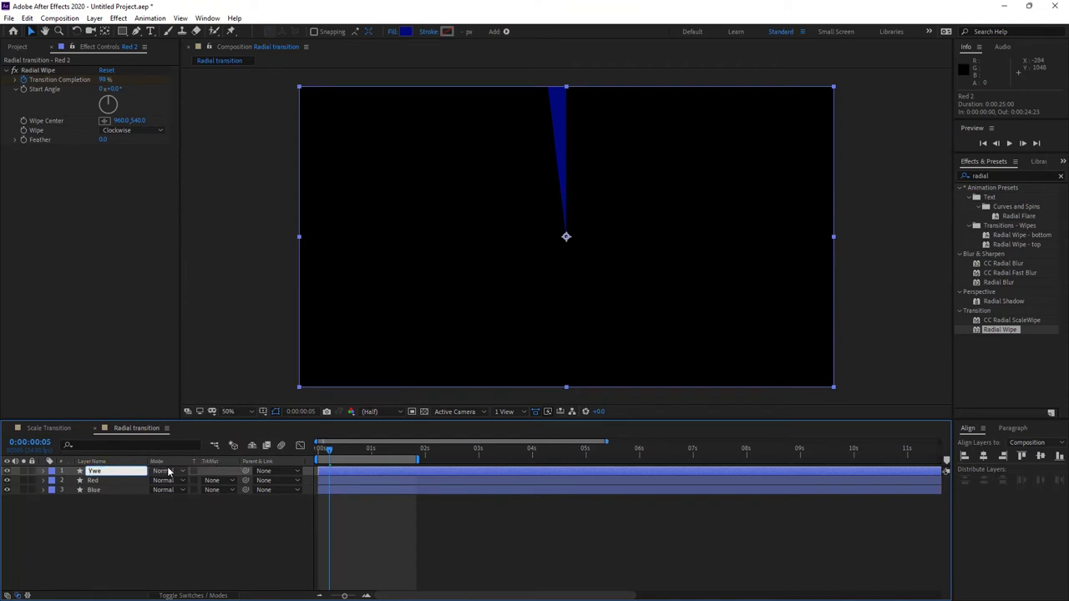
type("Yel")
key("Return")
type("low")
key("Return")
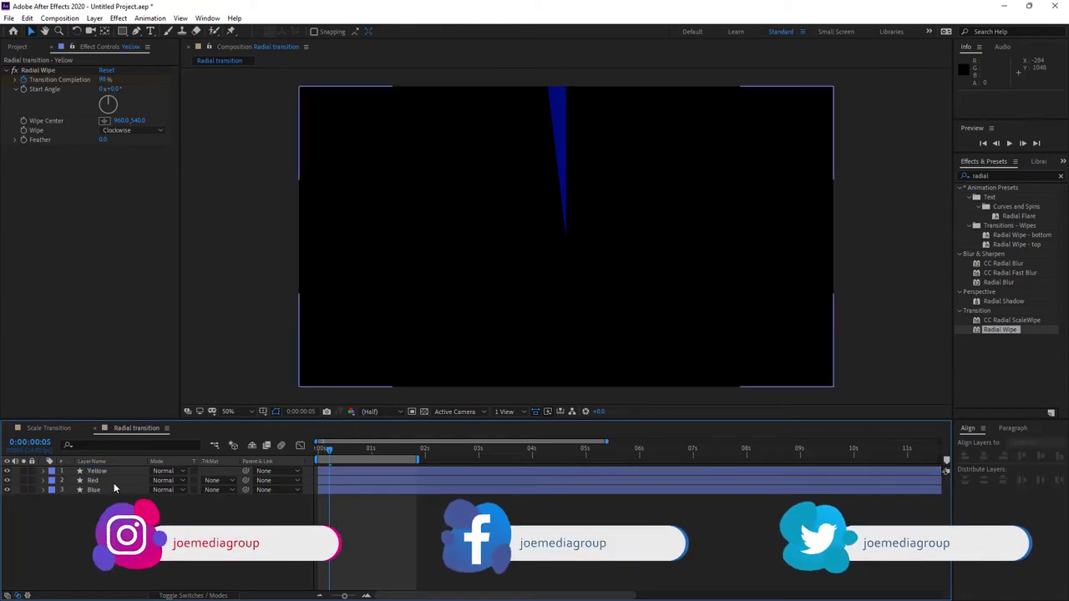
Step: Give the Red layer a vivid red fill colour
left_click(116, 481)
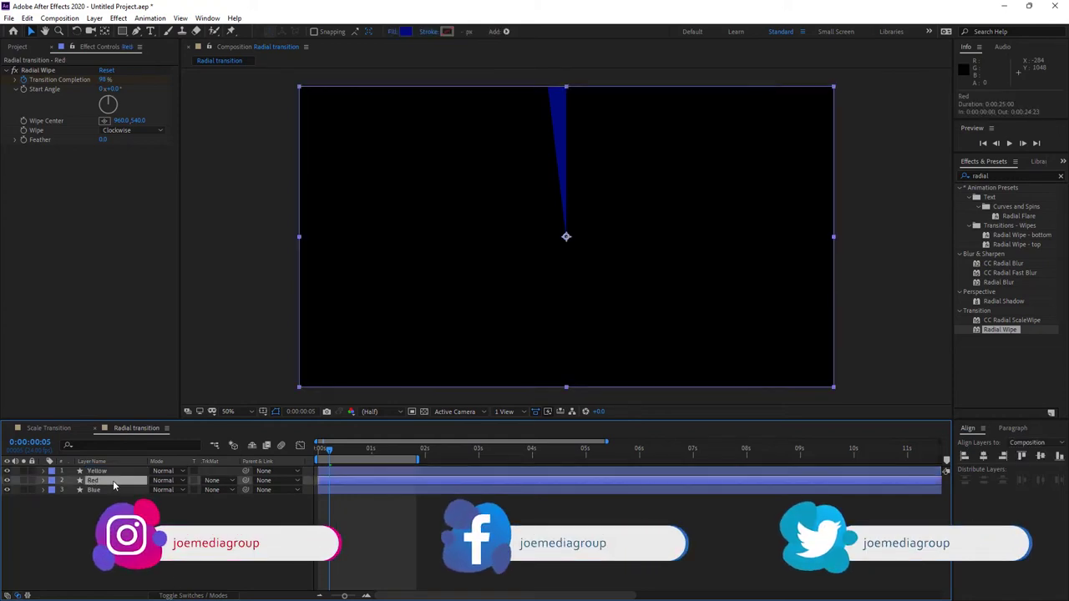
left_click(404, 31)
left_click_drag(736, 305, 724, 287)
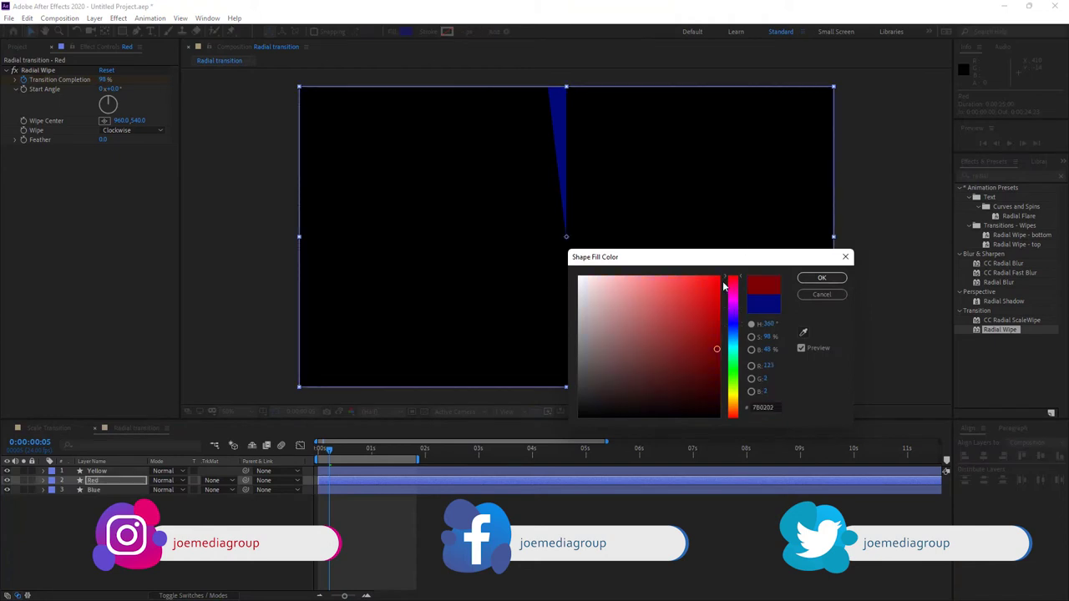
left_click(719, 277)
left_click(822, 278)
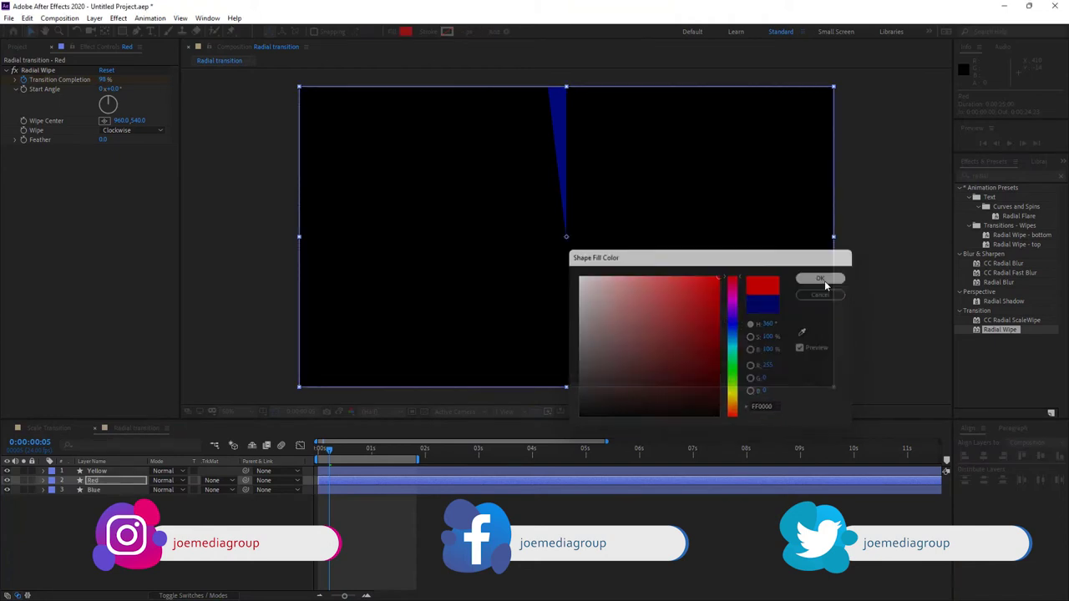
Step: Give the Yellow layer a golden yellow fill (FFC000)
left_click(109, 473)
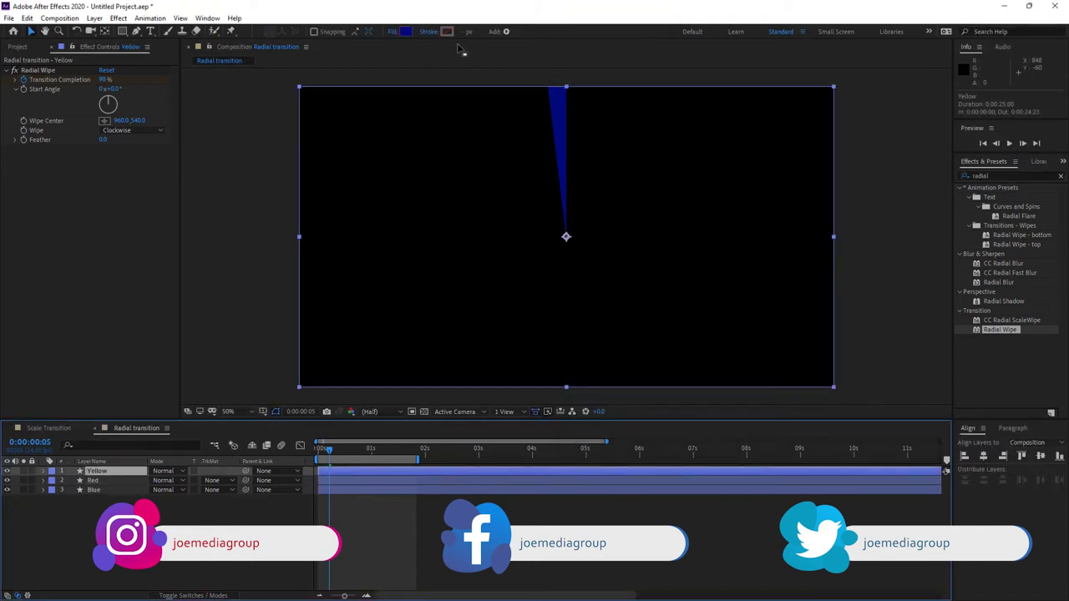
left_click(407, 34)
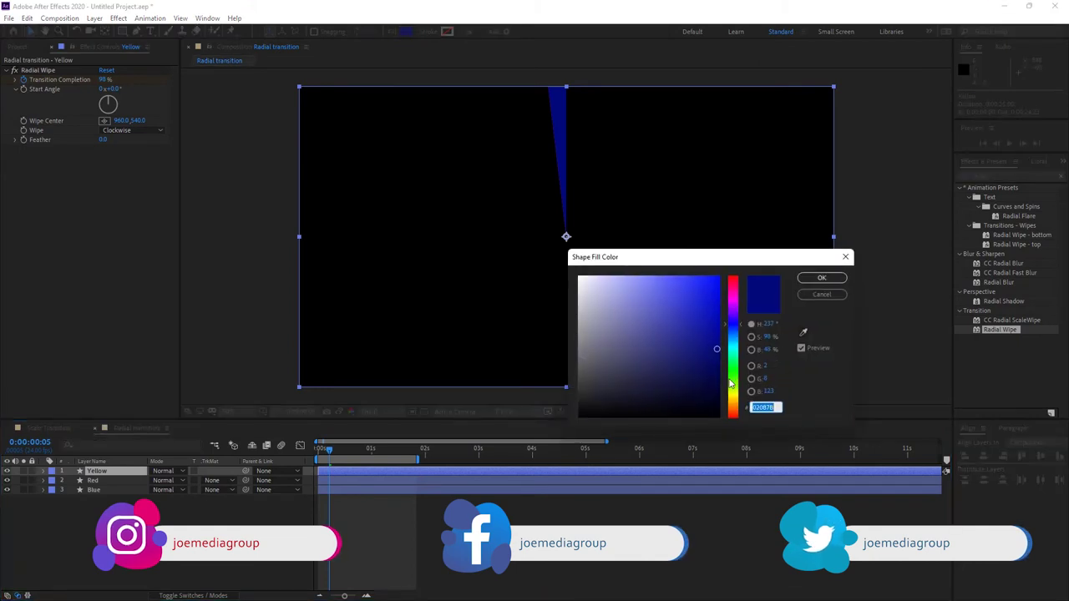
left_click(732, 410)
left_click_drag(732, 411, 732, 397)
left_click_drag(716, 348, 720, 275)
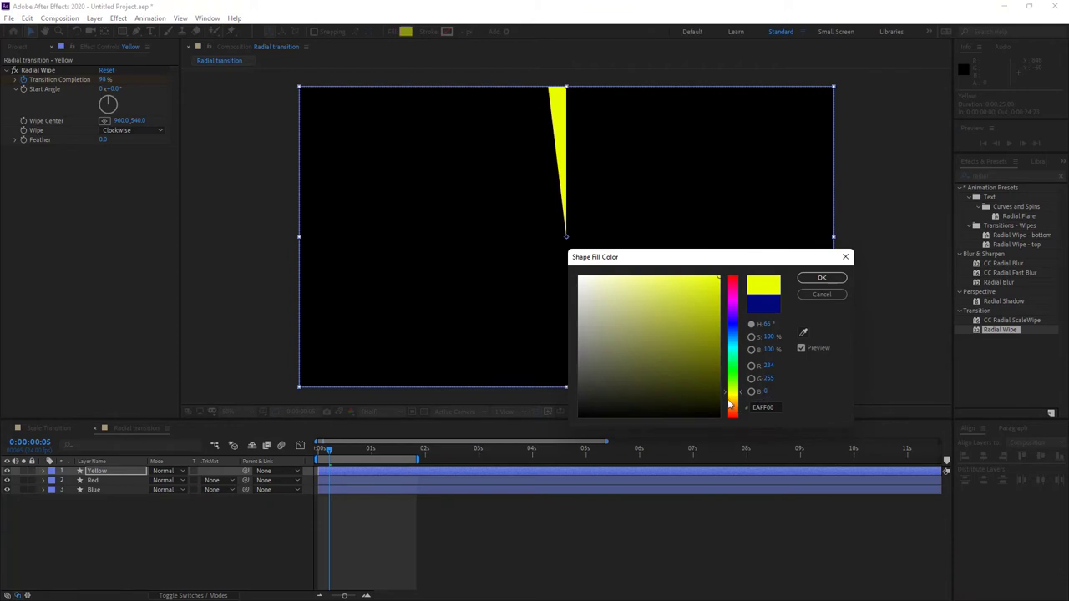
left_click(732, 407)
left_click_drag(732, 406, 732, 406)
left_click(814, 279)
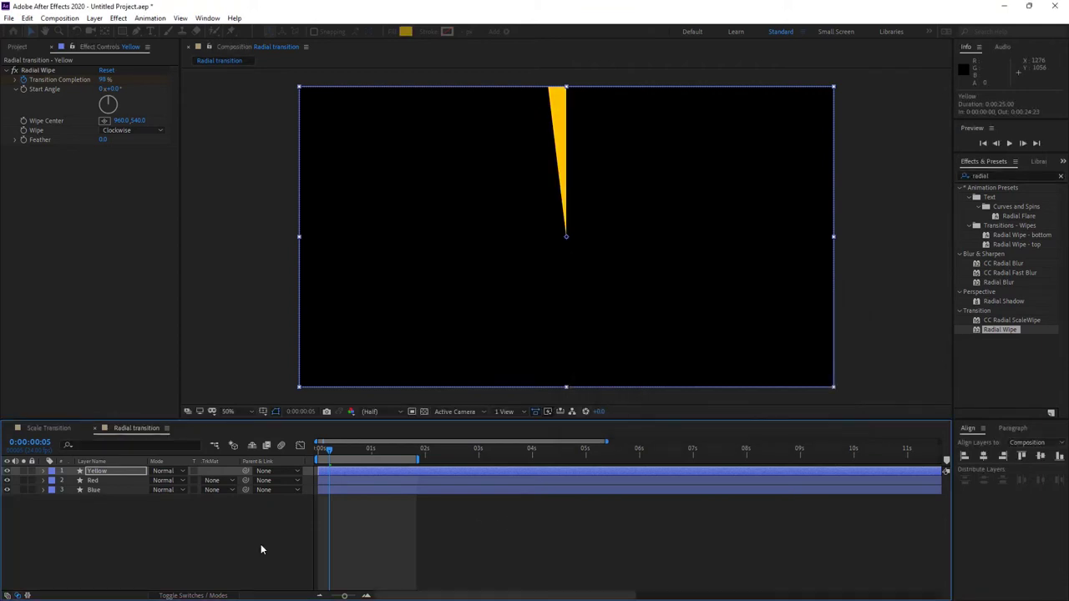
left_click(229, 551)
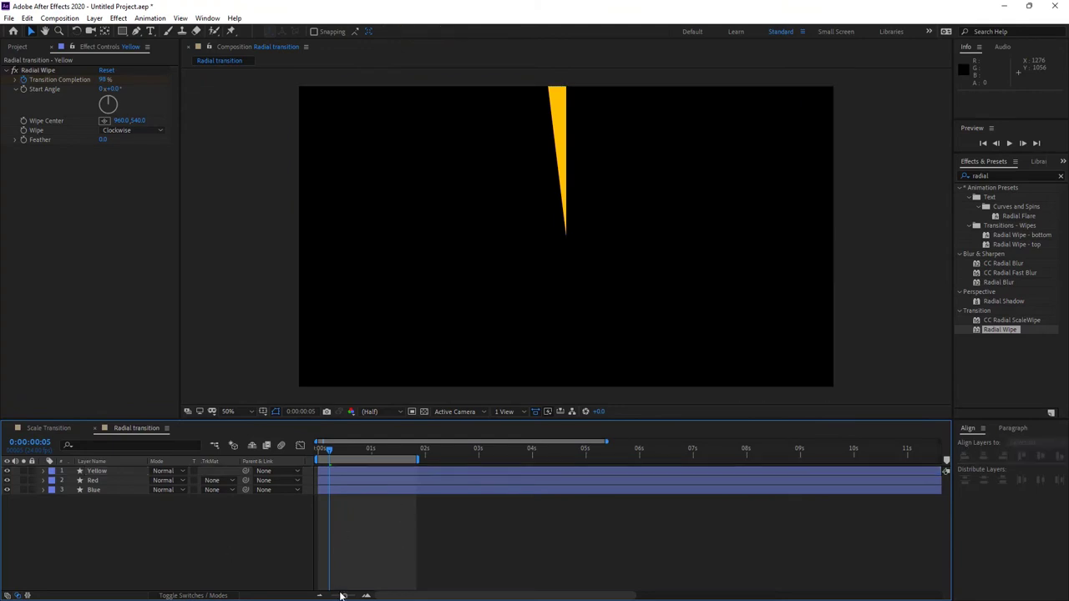
Step: Zoom the timeline to frames, start the Red layer 4 frames later, and preview the stagger
left_click_drag(343, 596, 354, 596)
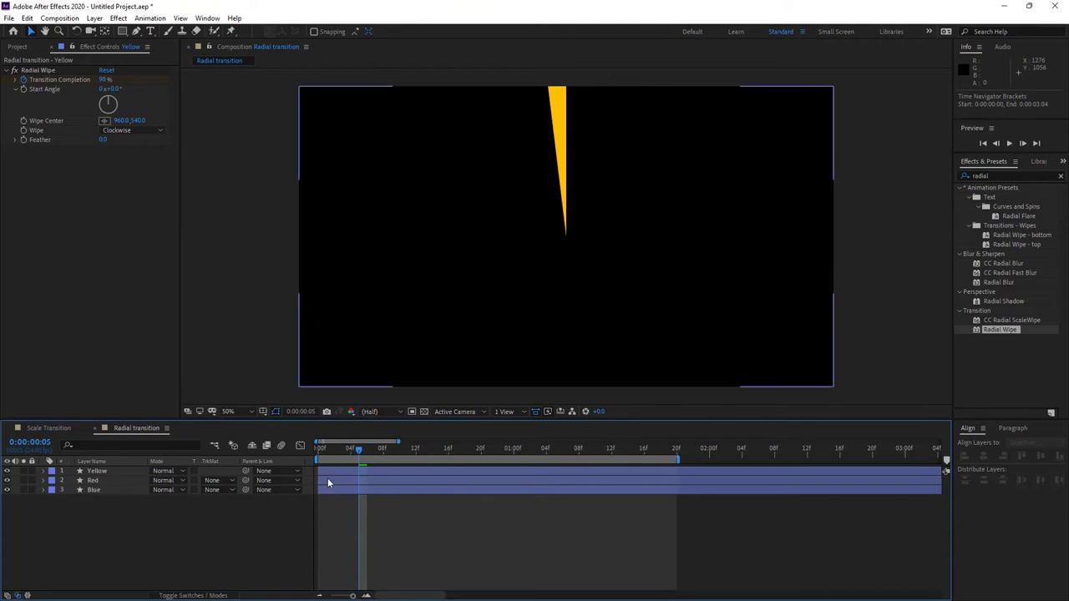
left_click_drag(333, 482, 399, 473)
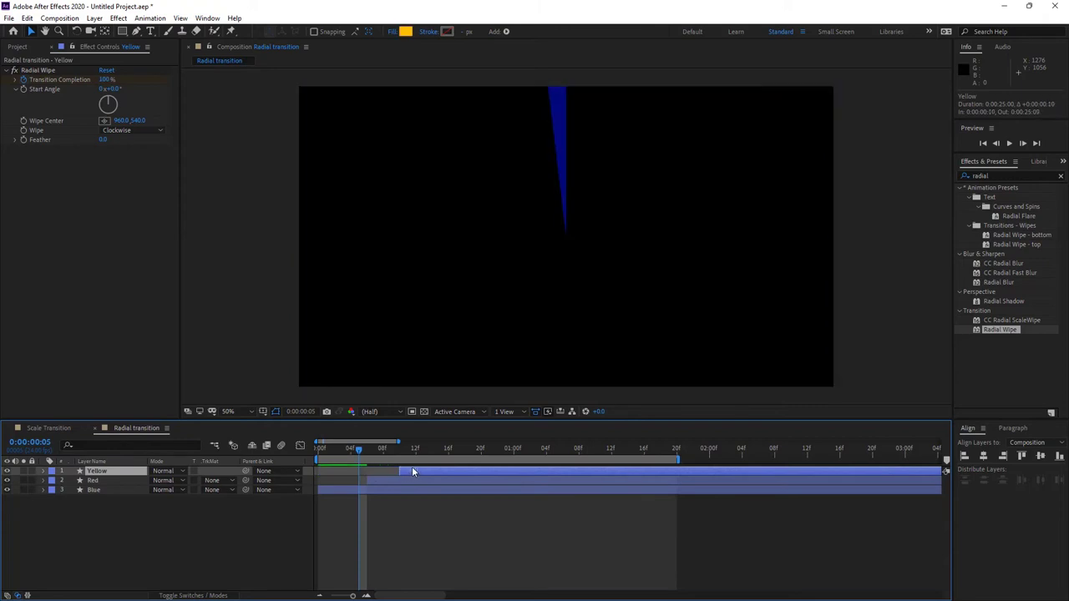
key("space")
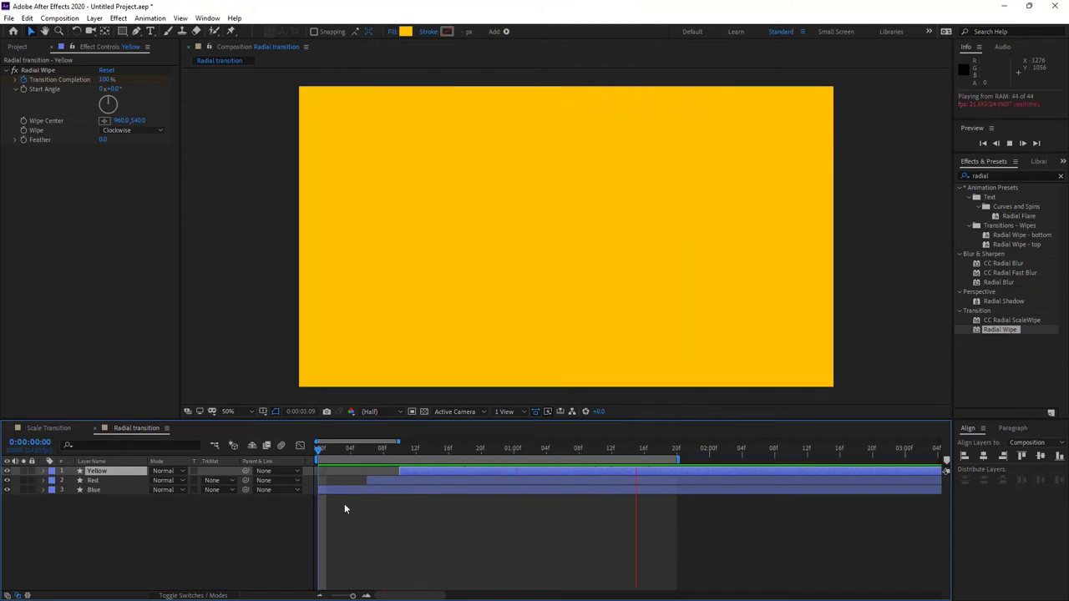
key("space")
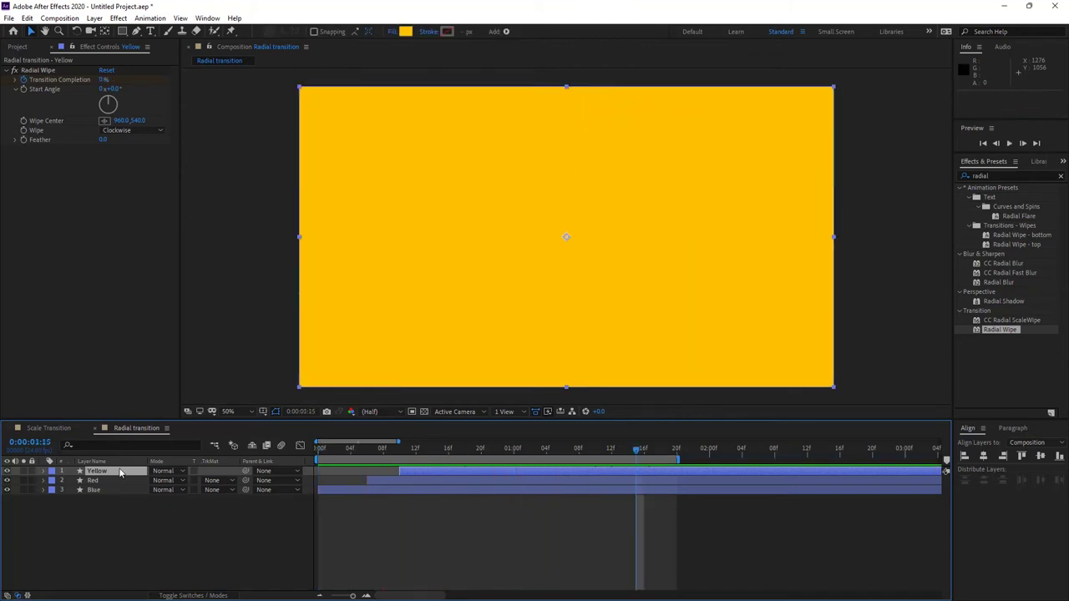
Step: Duplicate the Yellow layer and rename the copy to Mask
key("ctrl+d")
right_click(119, 473)
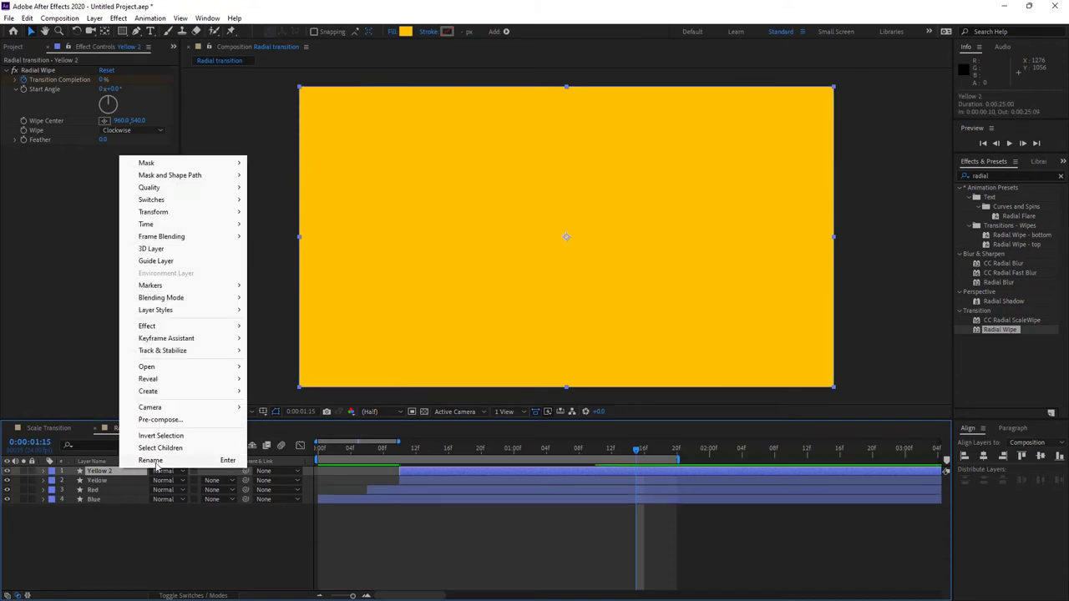
left_click(158, 464)
type("Mask")
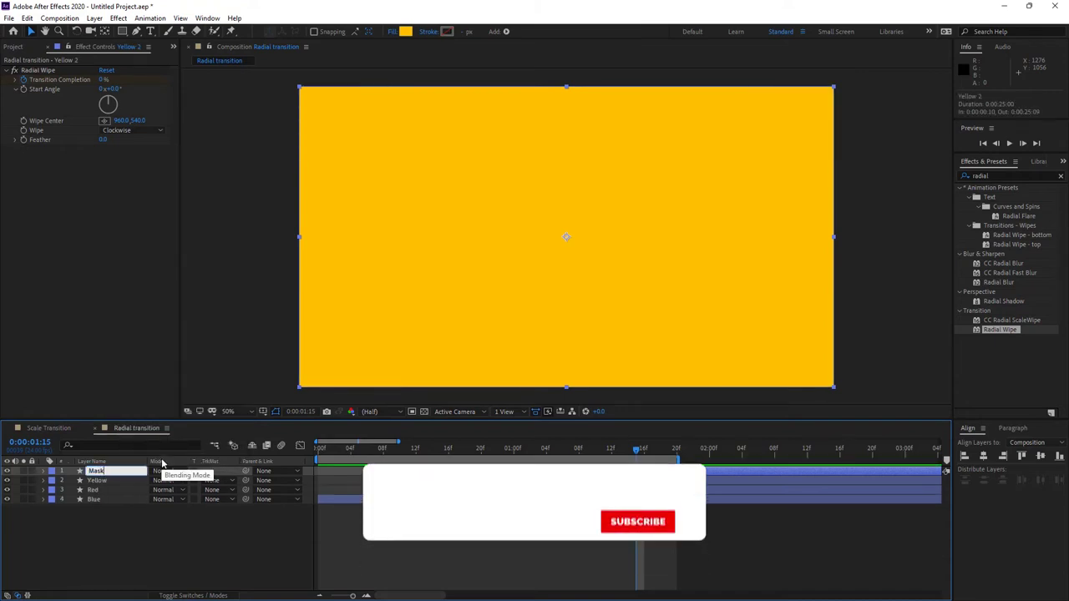
key("Return")
Step: Pre-compose Yellow, Red and Blue as Radial and set its track matte to Alpha Inverted 'Mask'
left_click_drag(94, 548, 128, 481)
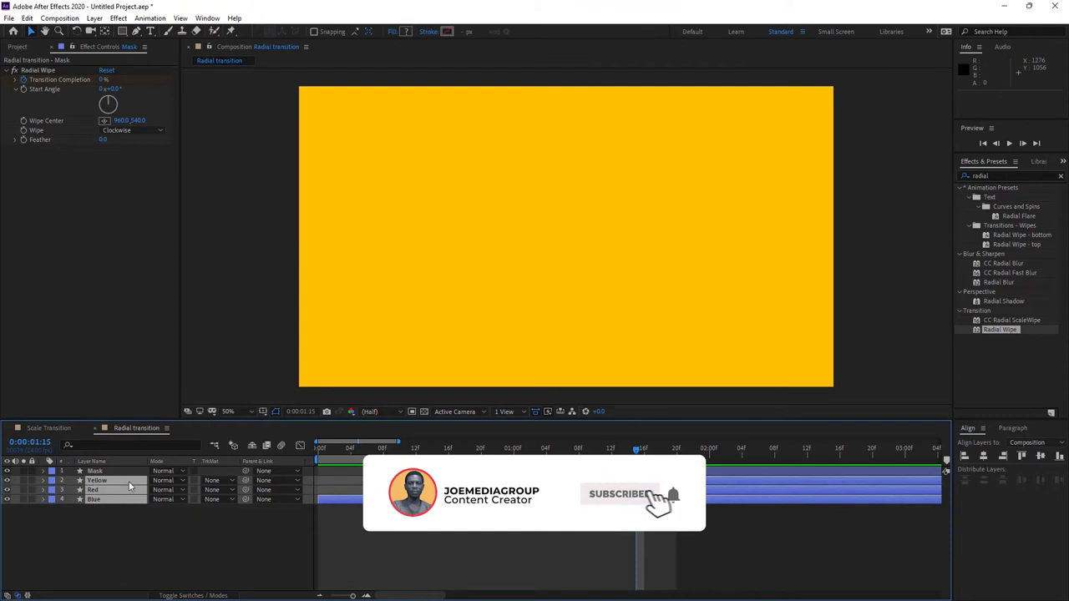
right_click(128, 480)
left_click(171, 433)
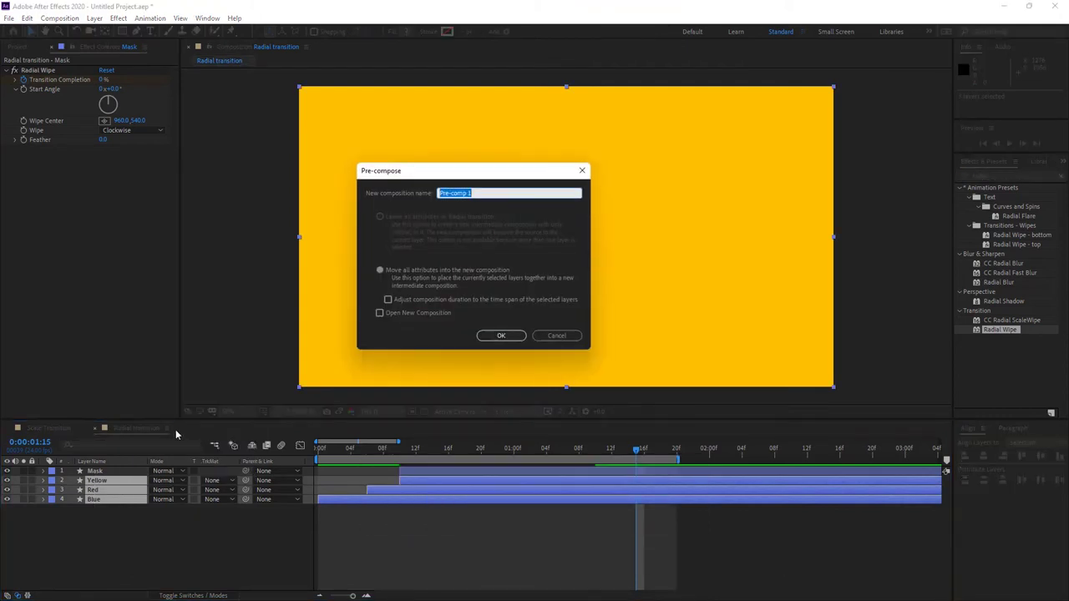
type("Radial")
key("Return")
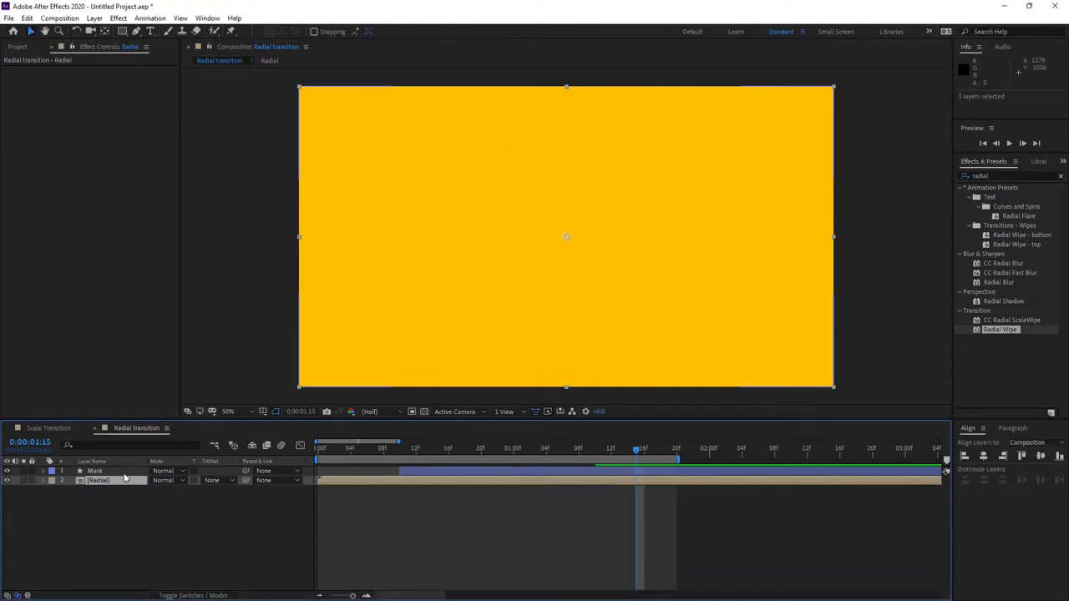
left_click(212, 480)
left_click(259, 521)
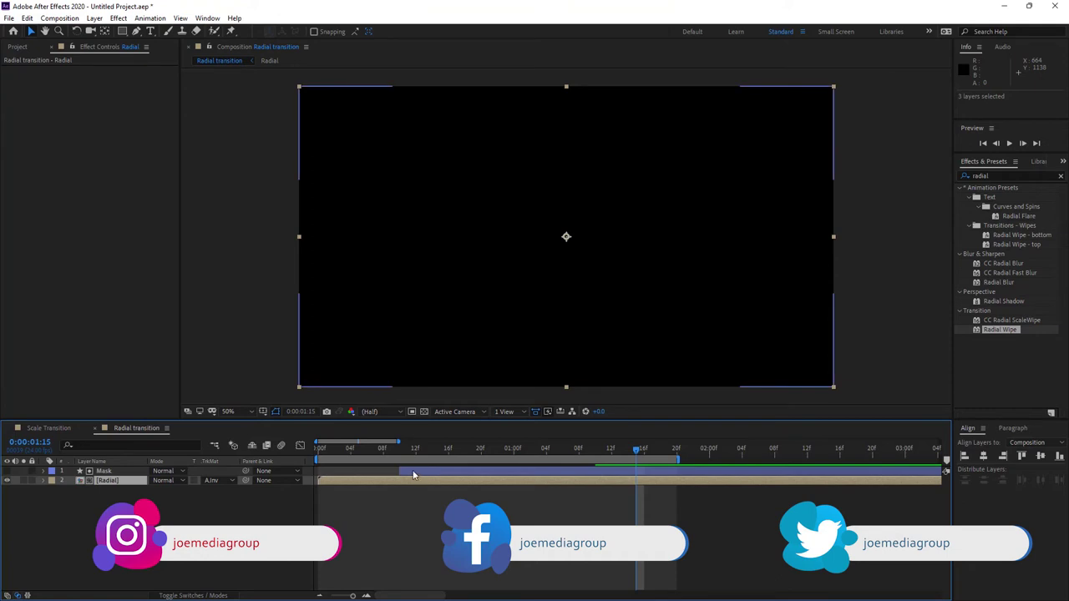
Step: Shift the Mask layer to start around frame 20 and preview the radial transition
left_click_drag(418, 474, 491, 473)
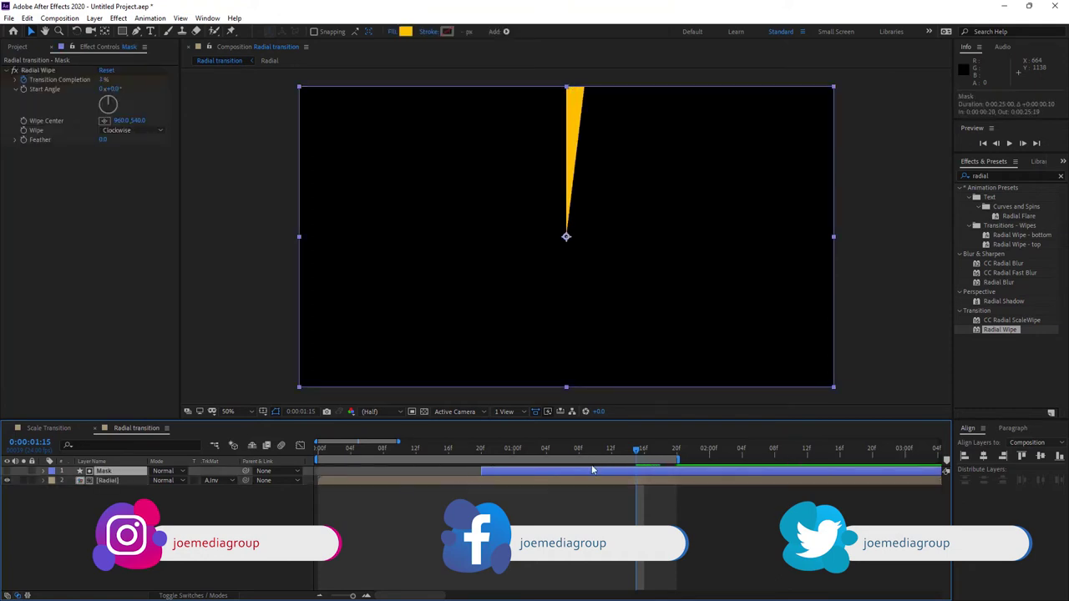
key("space")
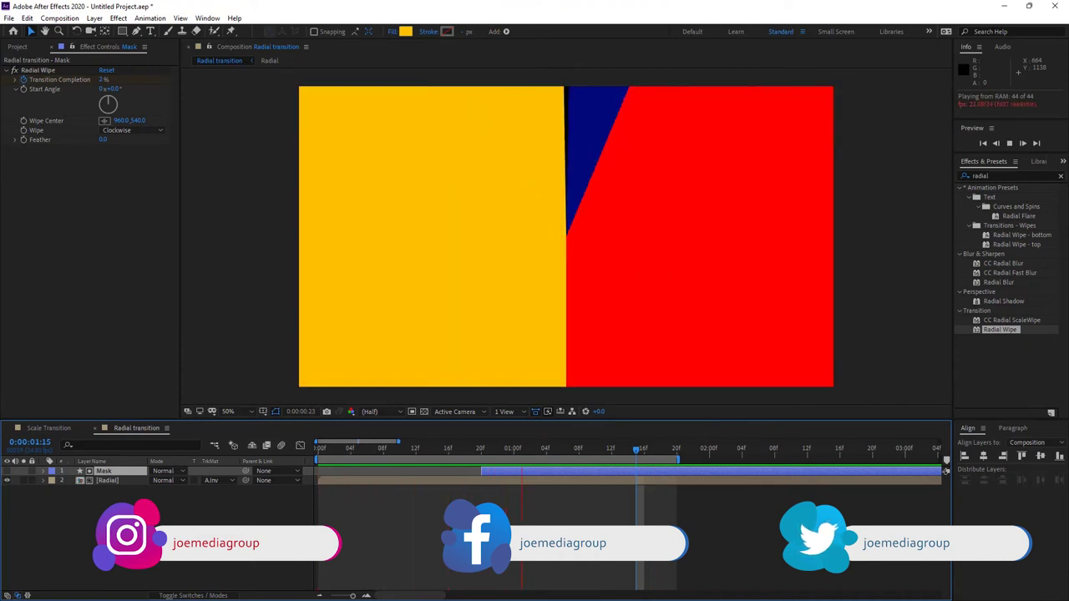
key("space")
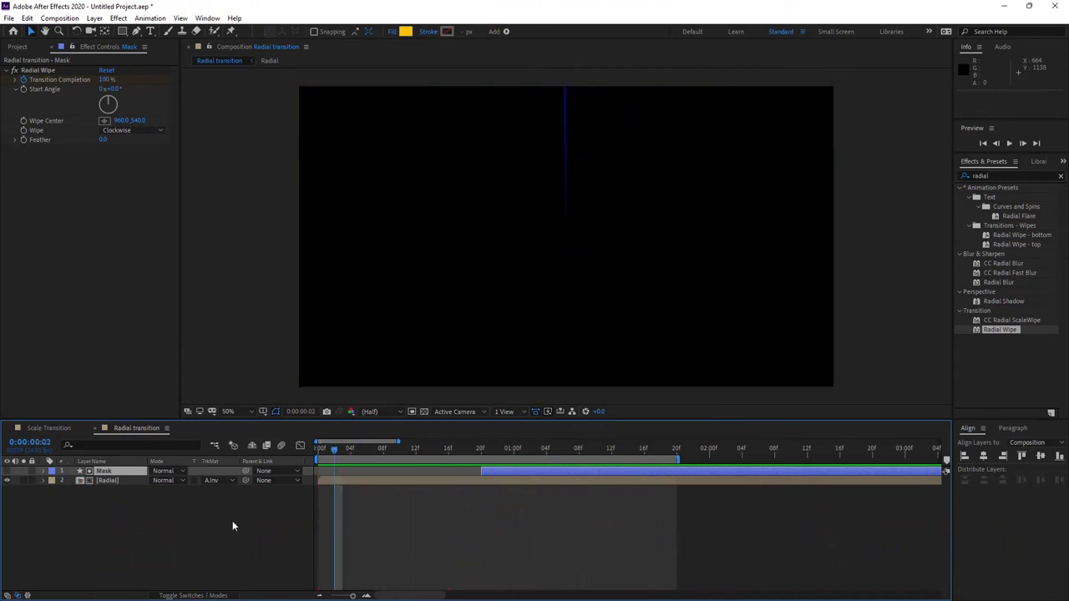
Step: Create a new composition named 'Linear'
left_click(18, 46)
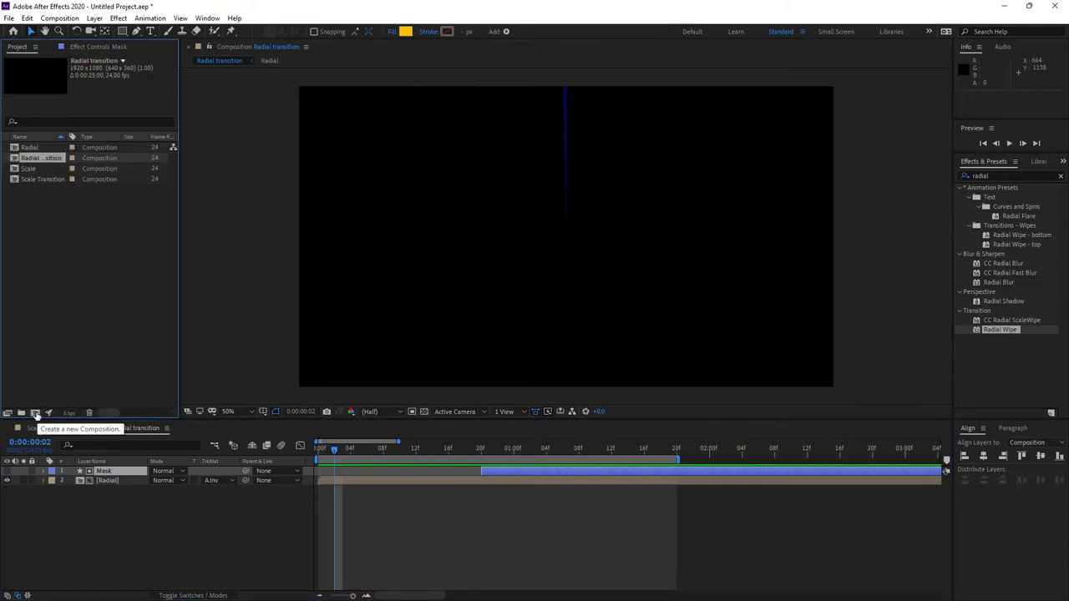
left_click(35, 413)
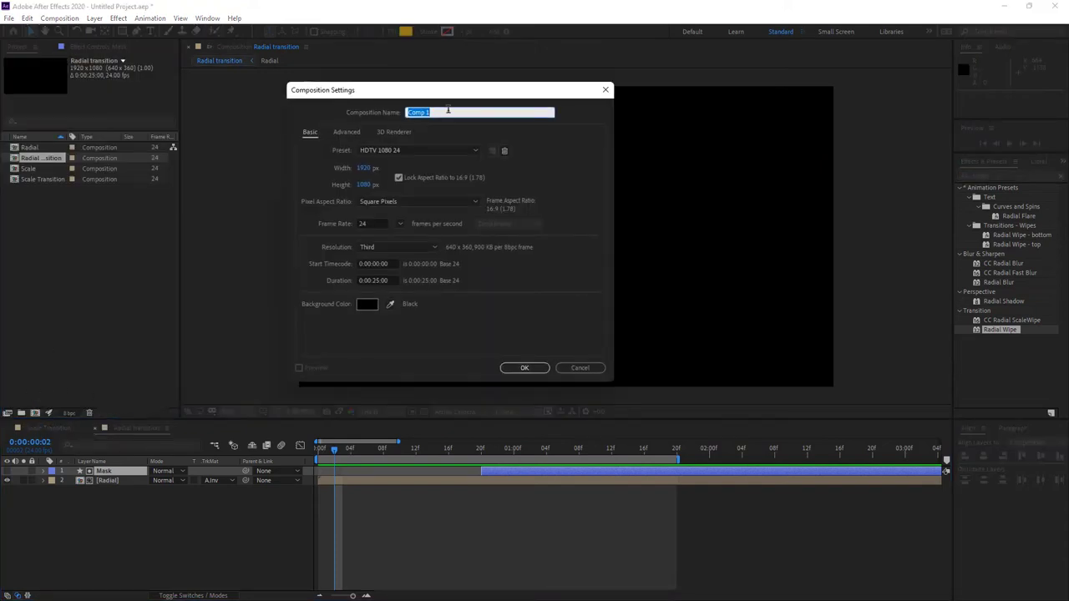
type("Linear")
key("Return")
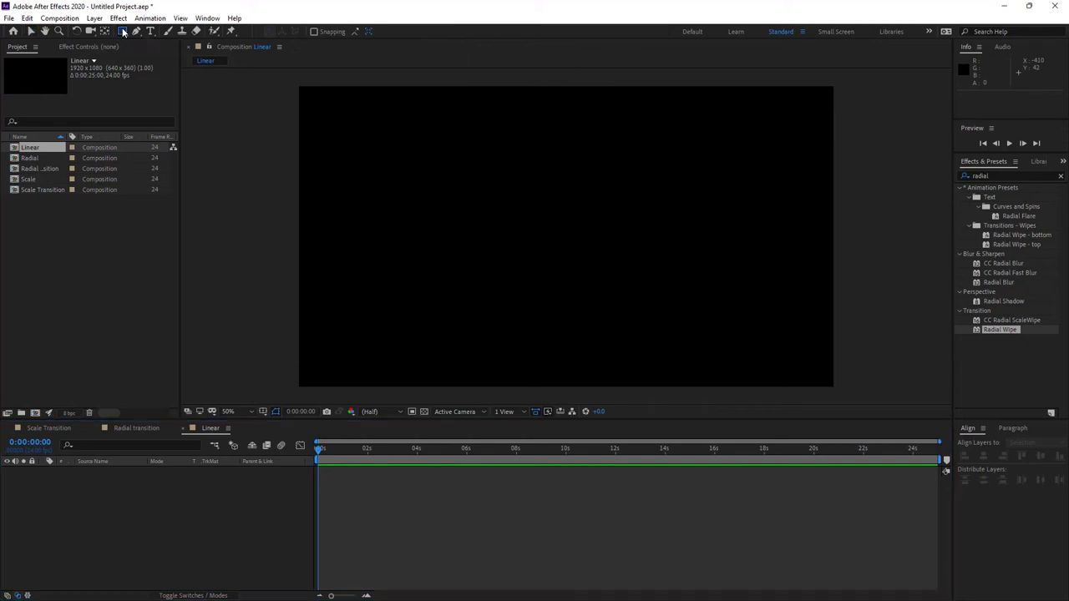
Step: Add a full-frame rectangle shape layer and rename it 'Yellow'
double_click(123, 32)
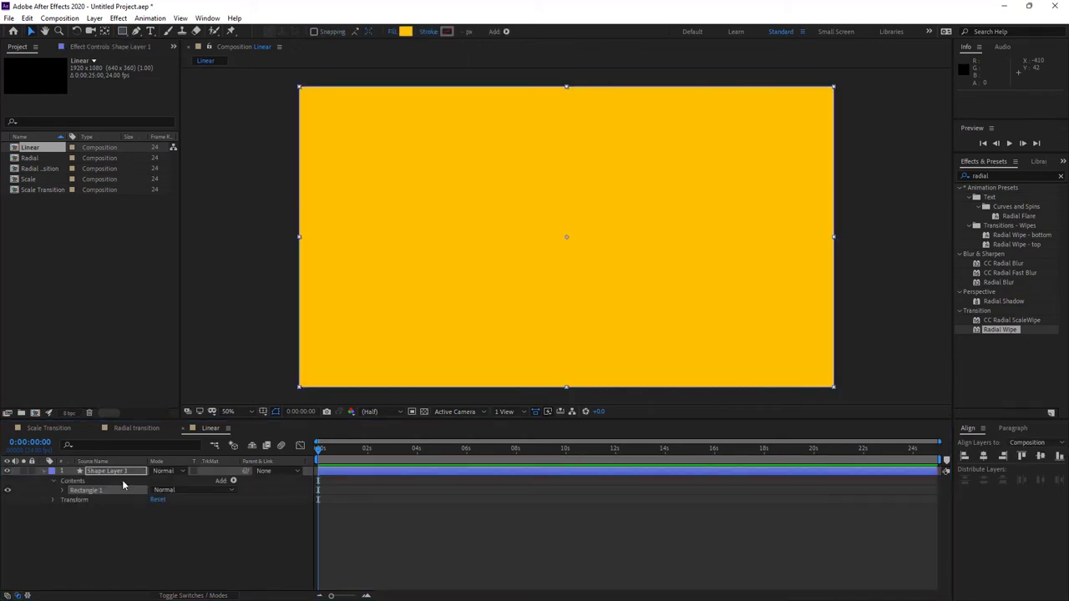
right_click(121, 475)
left_click(144, 467)
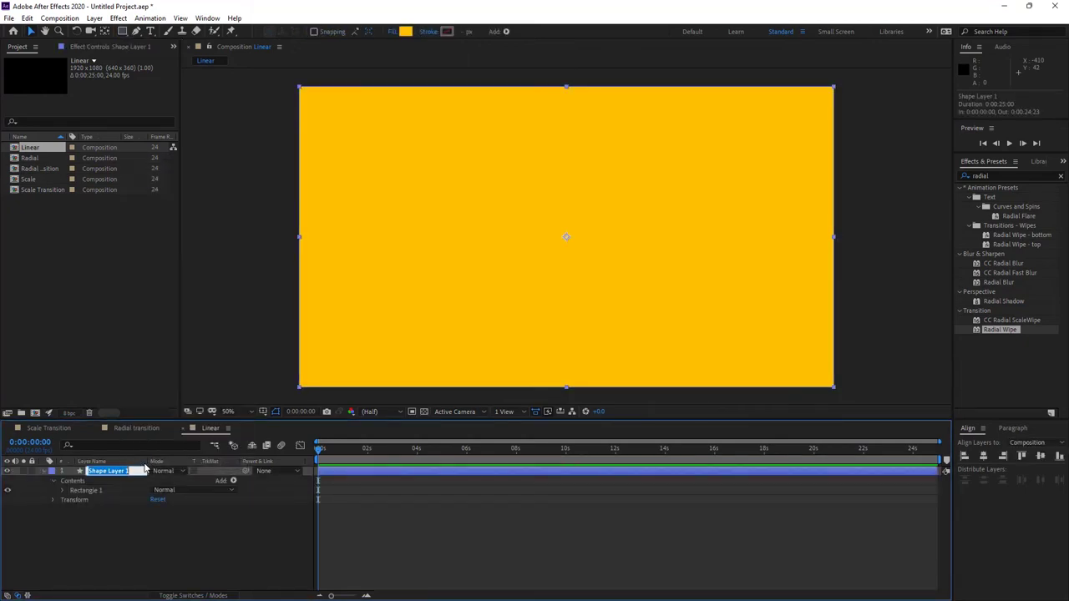
type("Yellow")
left_click(132, 547)
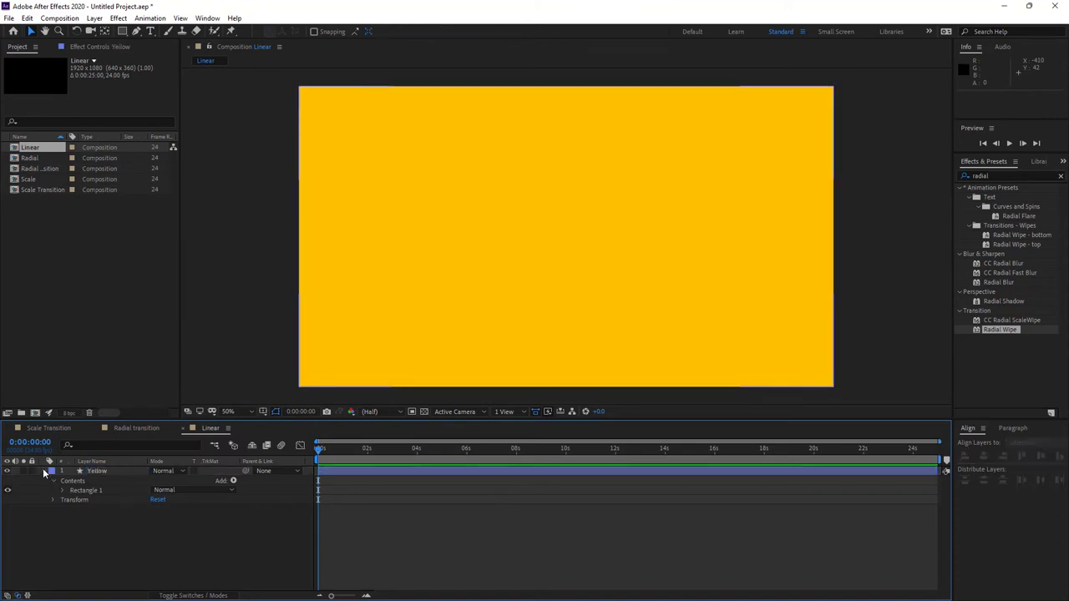
left_click(44, 471)
left_click(118, 472)
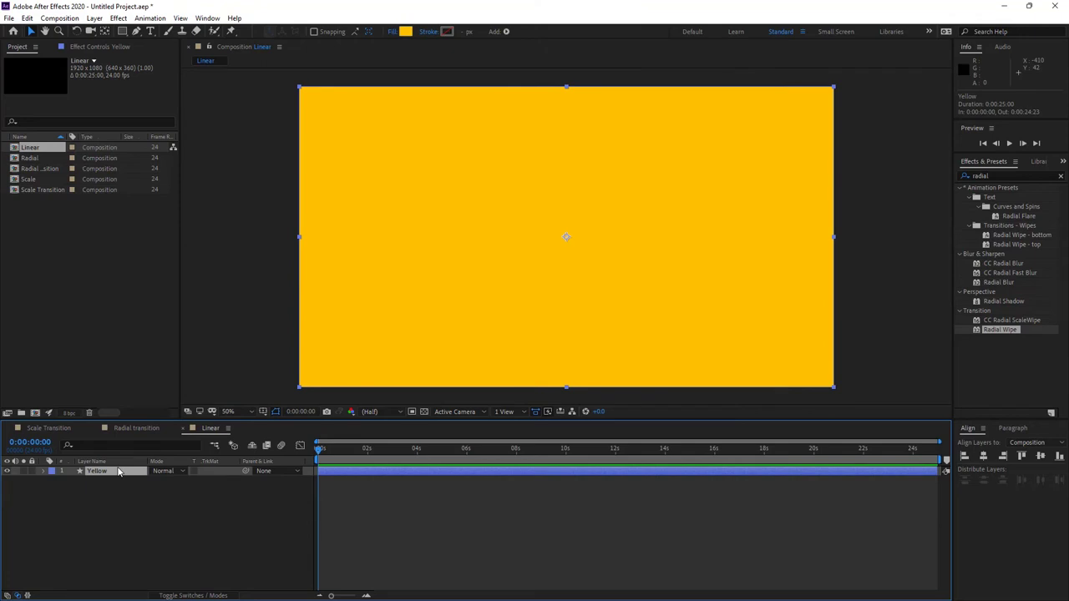
Step: Apply the Linear Wipe effect to the Yellow layer with Wipe Angle 330°
left_click(1006, 177)
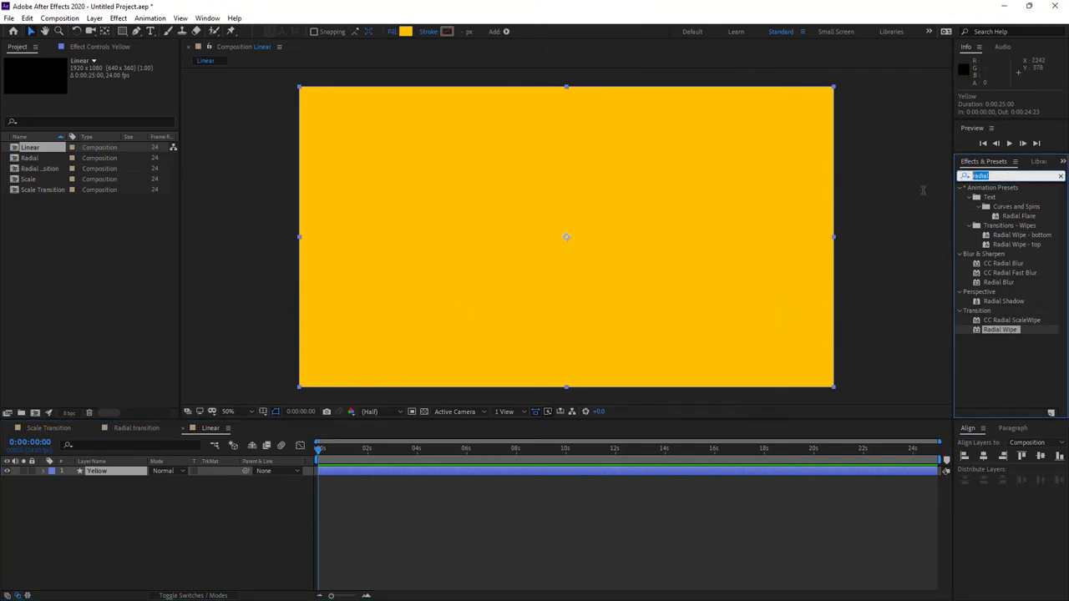
type("linear")
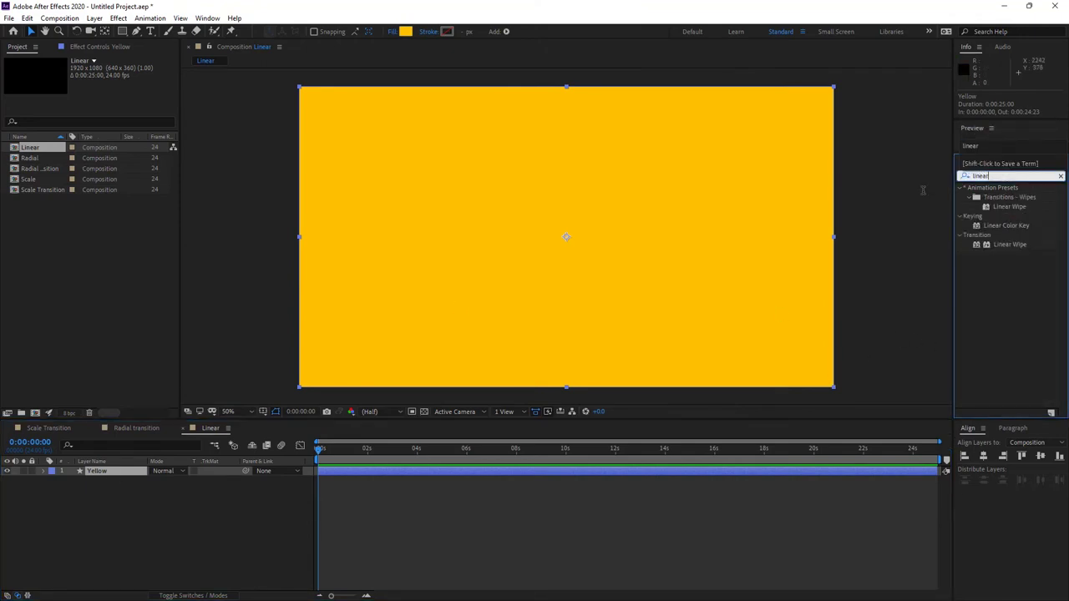
left_click_drag(1016, 248, 540, 279)
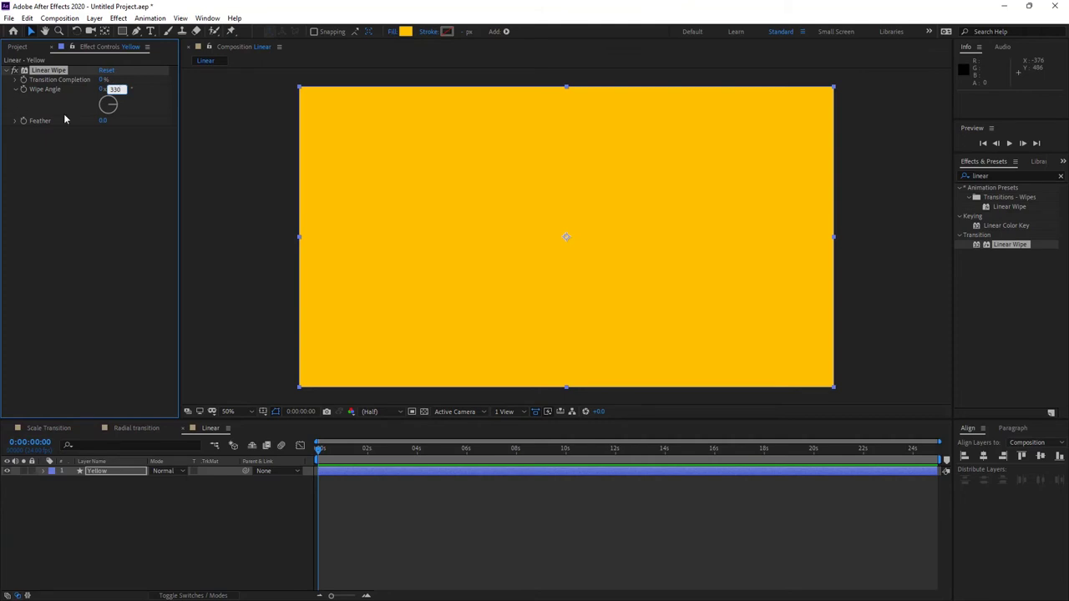
key("Return")
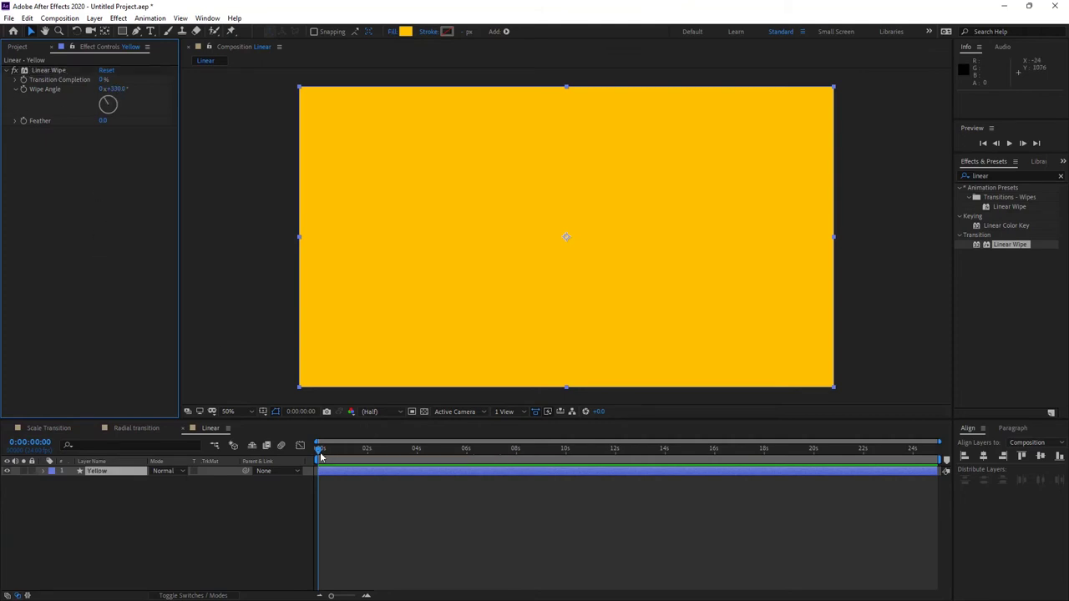
mouse_move(103, 80)
left_mouse_down()
mouse_move(140, 79)
mouse_move(92, 79)
mouse_move(154, 80)
mouse_move(96, 80)
left_mouse_up()
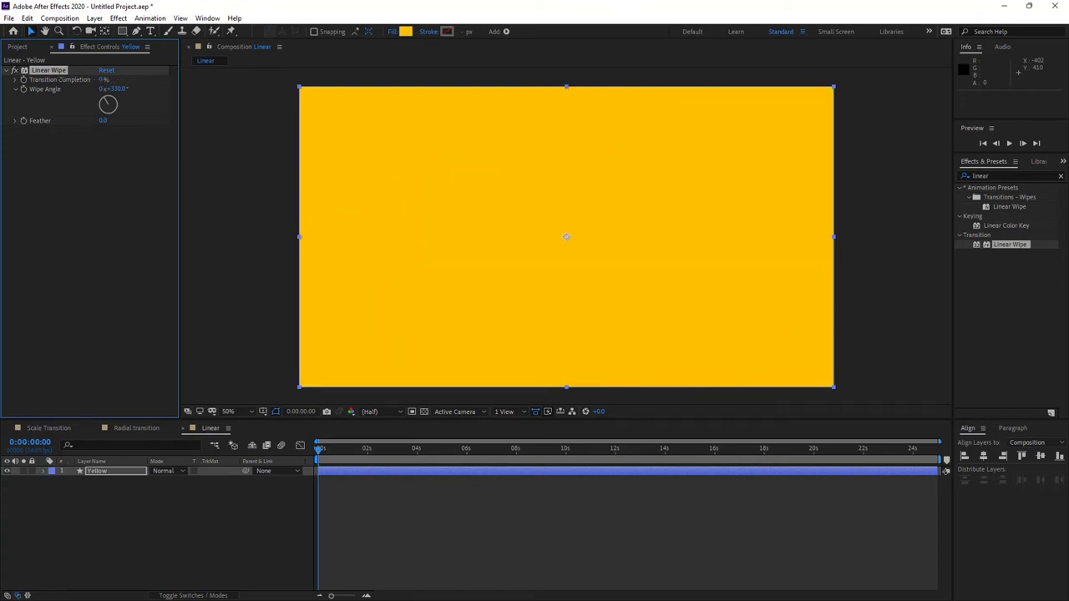
Step: Add a 0% Transition Completion keyframe at about one second
left_click_drag(331, 596, 341, 596)
left_click_drag(316, 451, 360, 451)
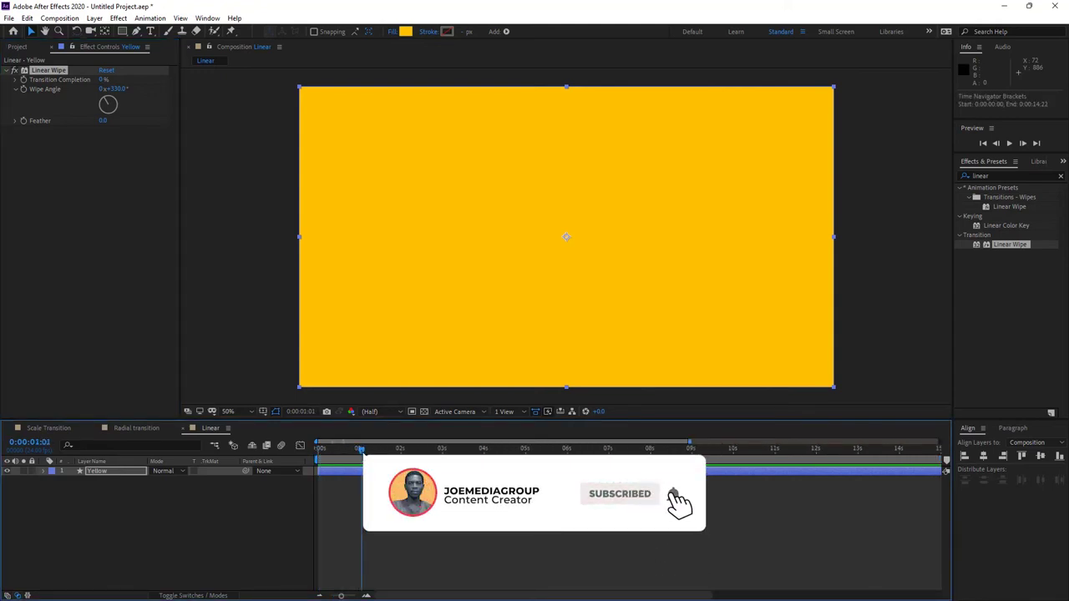
left_click(23, 79)
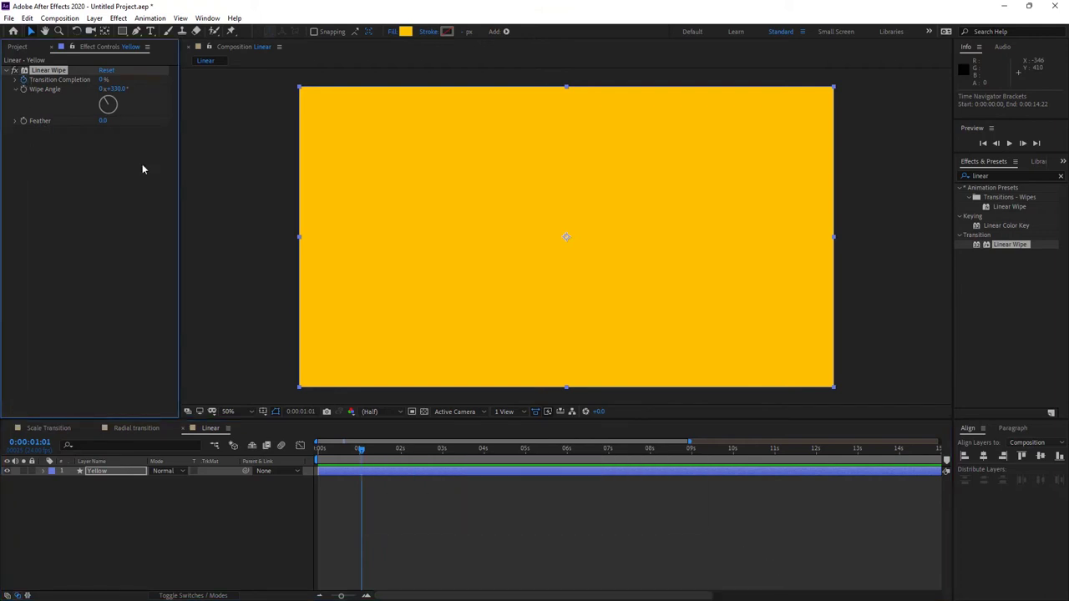
left_click_drag(359, 451, 318, 451)
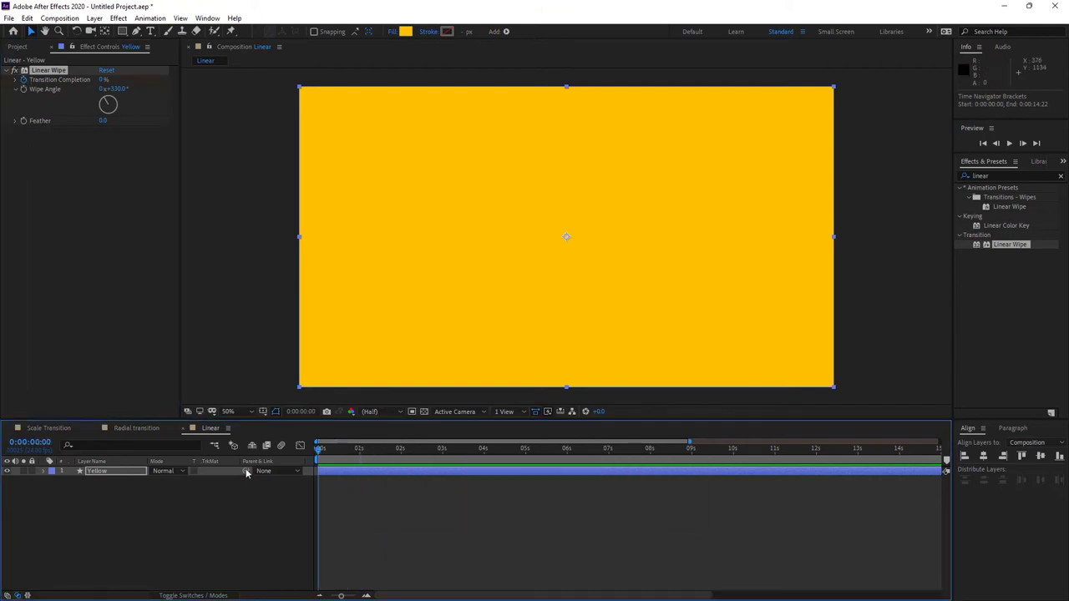
Step: Set Transition Completion to 100% at 0:00, preview the wipe, and select both keyframes
left_click(103, 80)
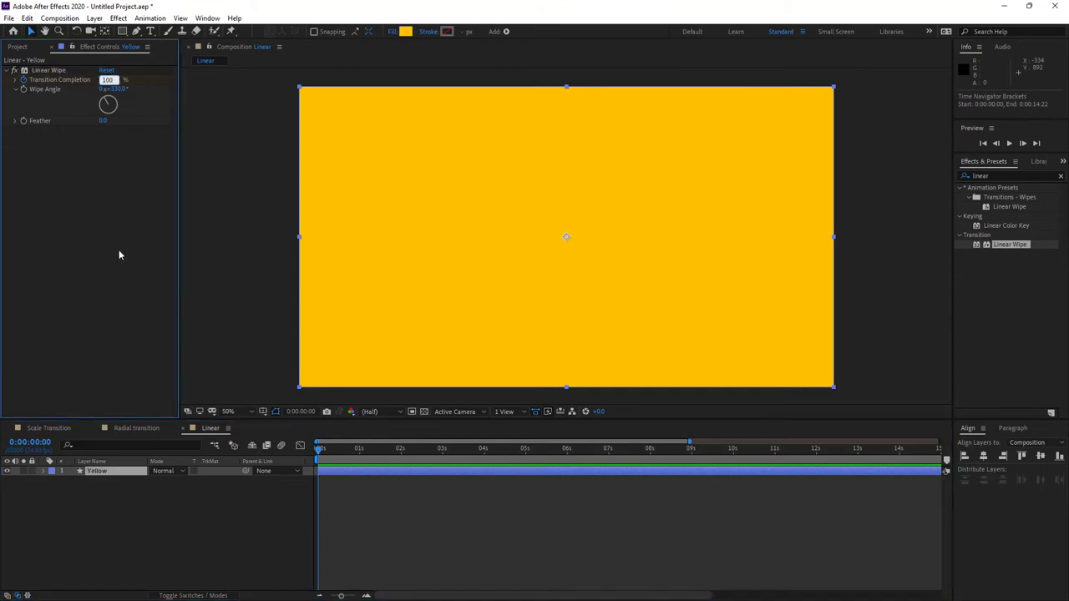
type("100")
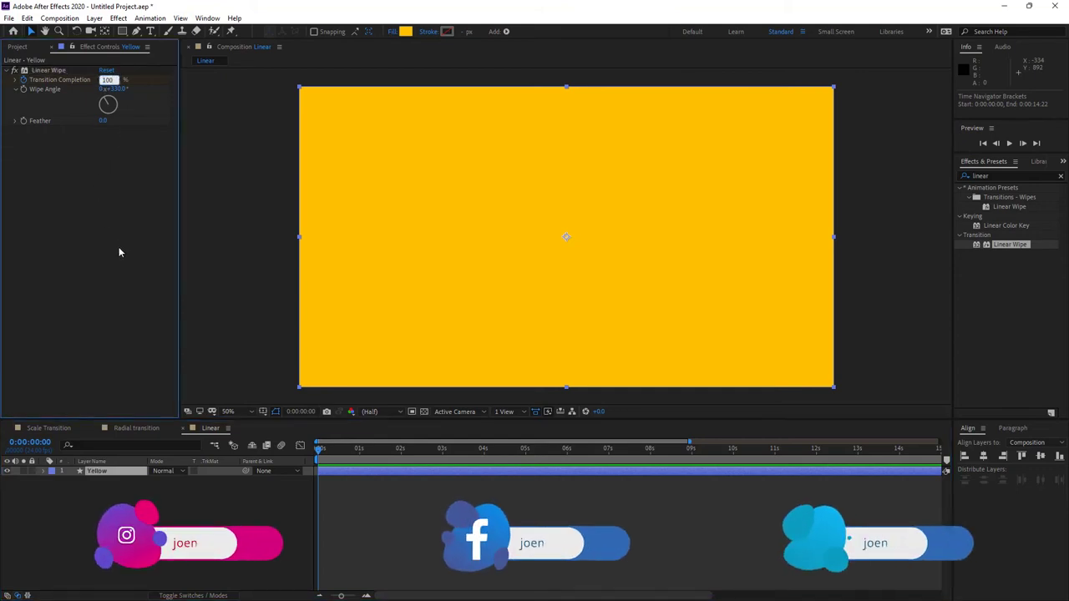
key("Return")
key("space")
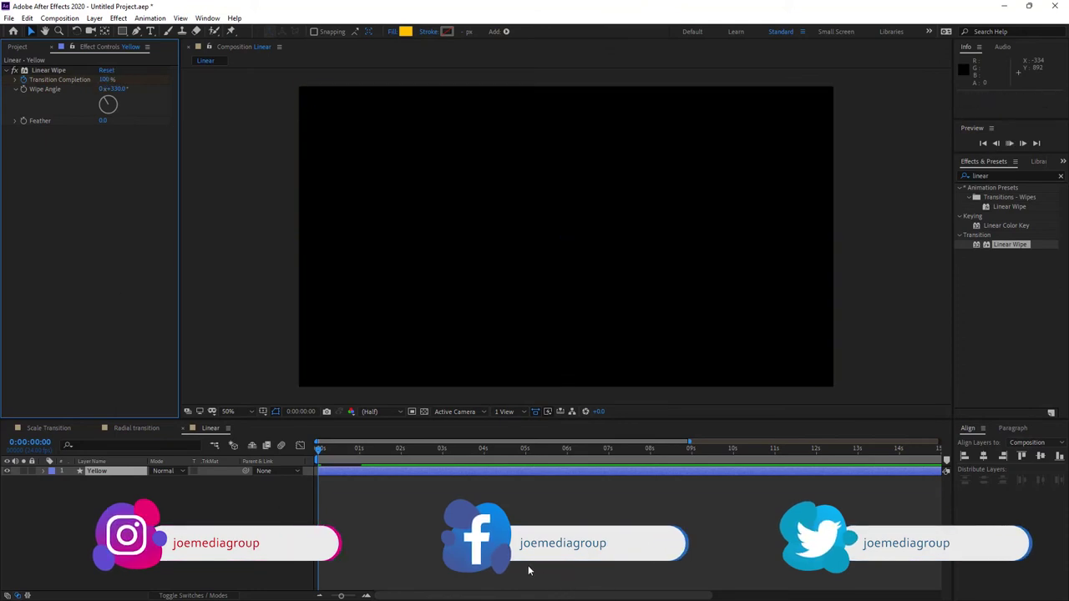
left_click(364, 476)
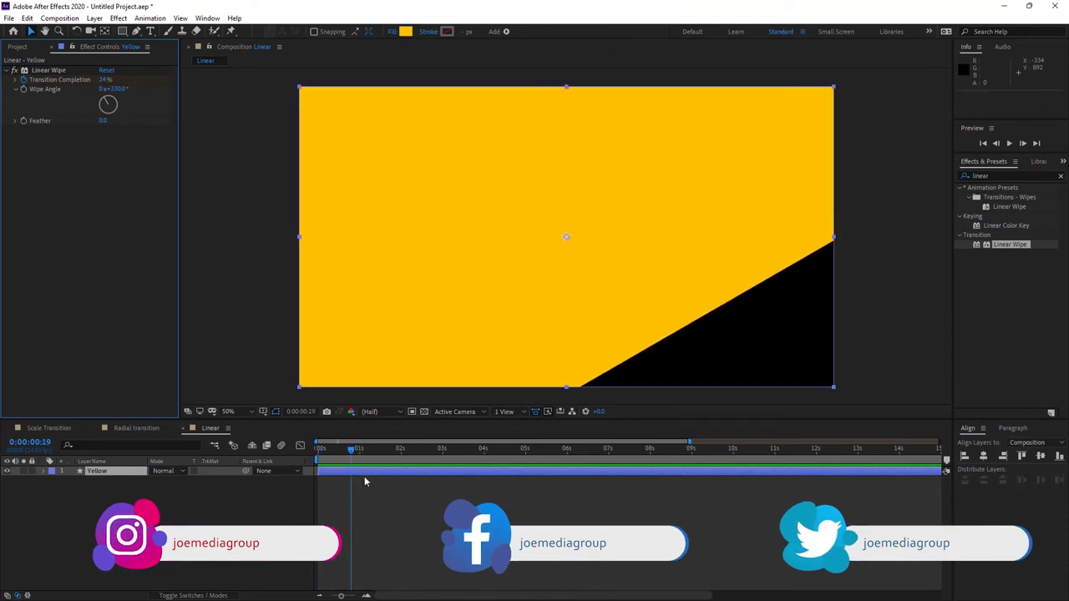
key("u")
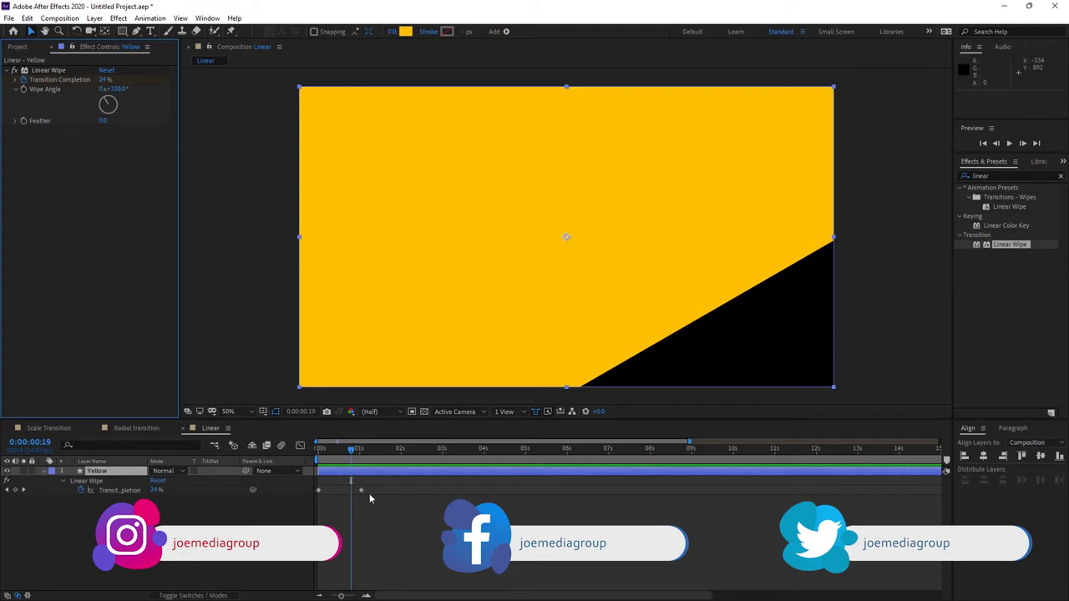
left_click_drag(395, 479, 268, 522)
Step: Apply Easy Ease to both Transition Completion keyframes
right_click(361, 490)
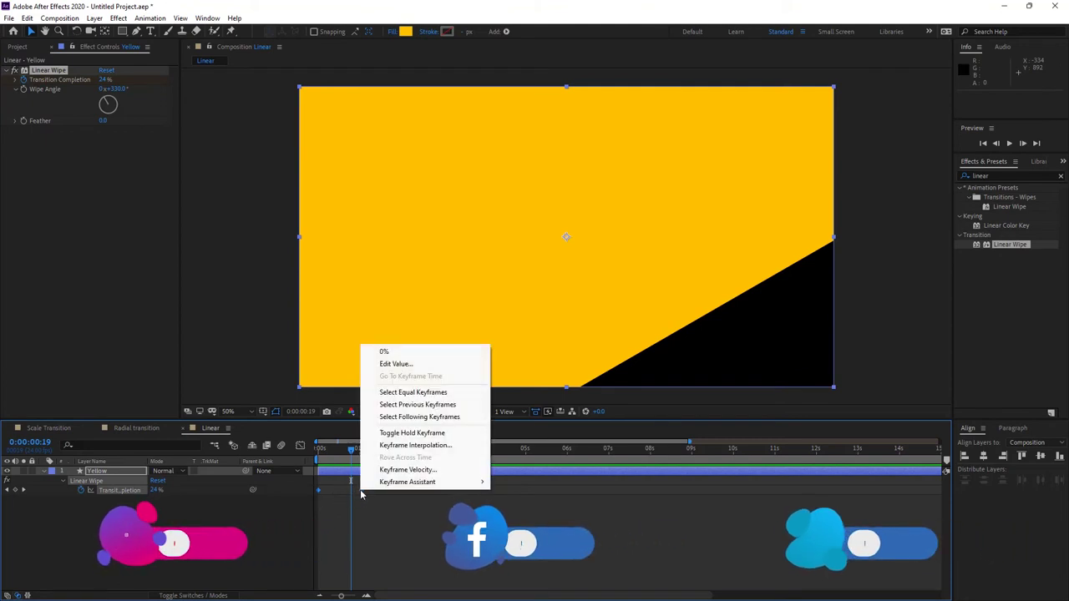
mouse_move(434, 488)
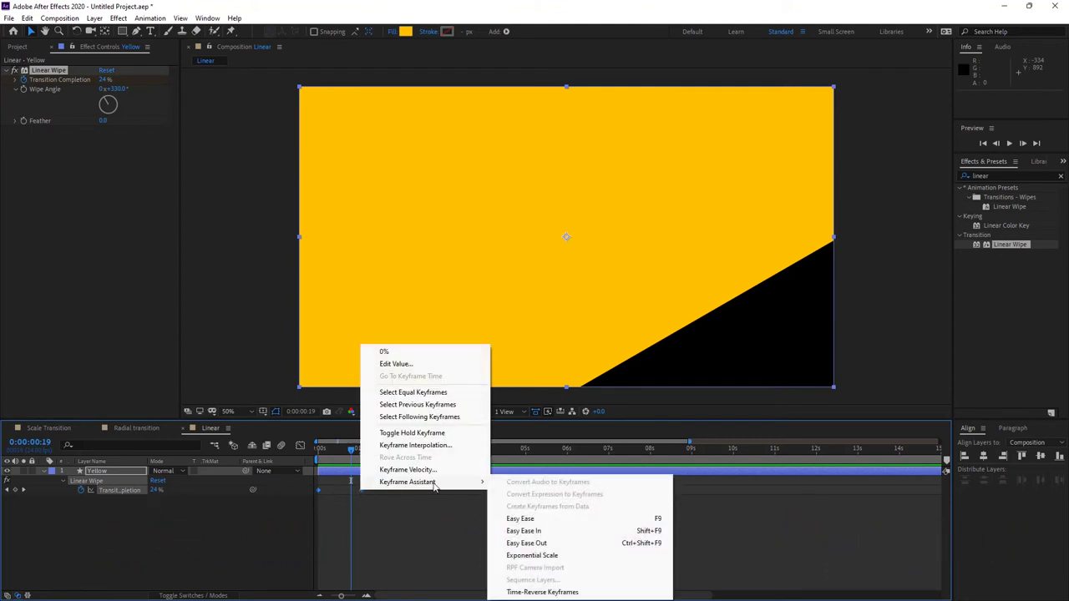
left_click(538, 519)
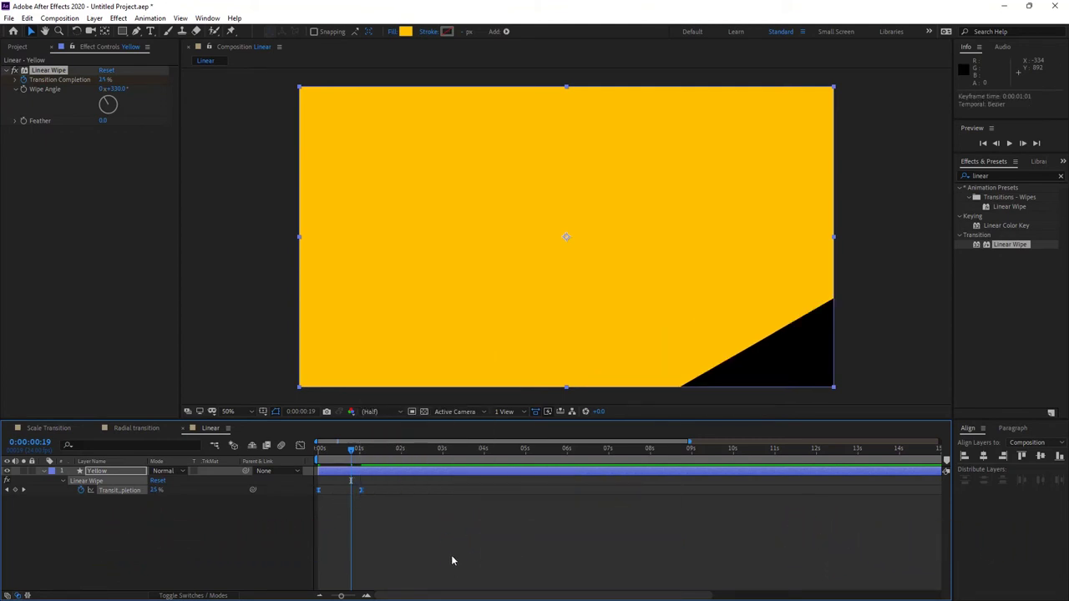
Step: Stretch the first keyframe's influence to about 90% in the speed graph, then preview
left_click(300, 447)
left_click_drag(392, 466, 313, 569)
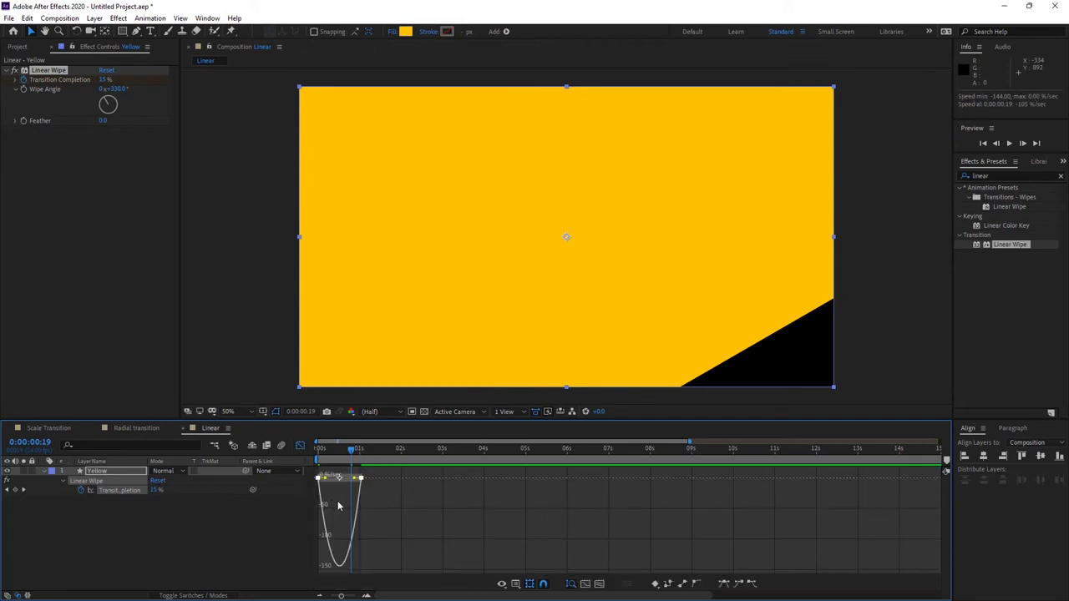
mouse_move(341, 486)
left_mouse_down()
mouse_move(330, 473)
mouse_move(344, 478)
left_mouse_up()
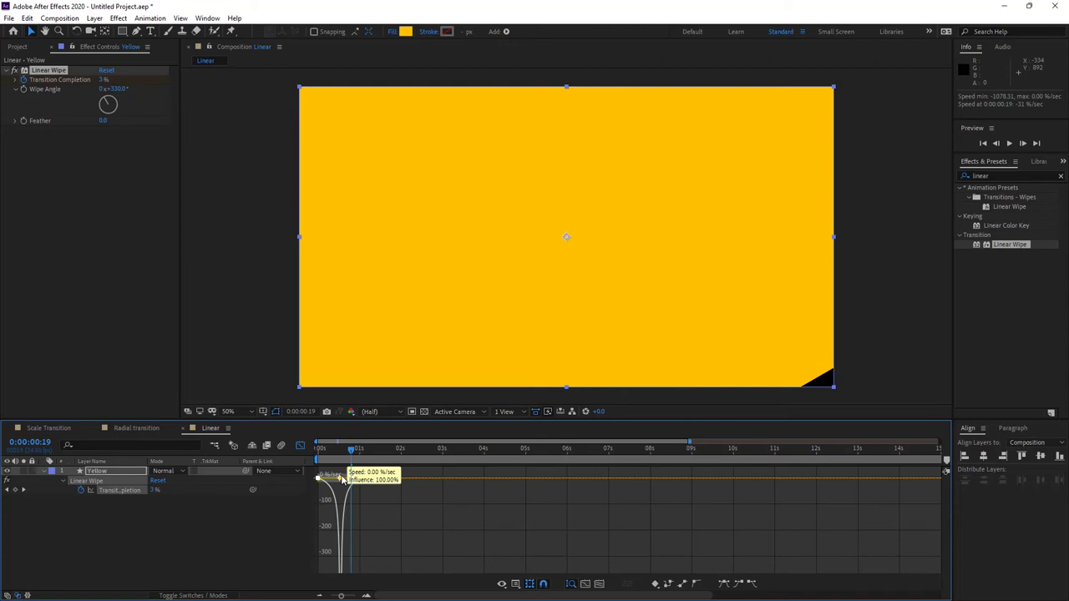
left_click(300, 447)
key("space")
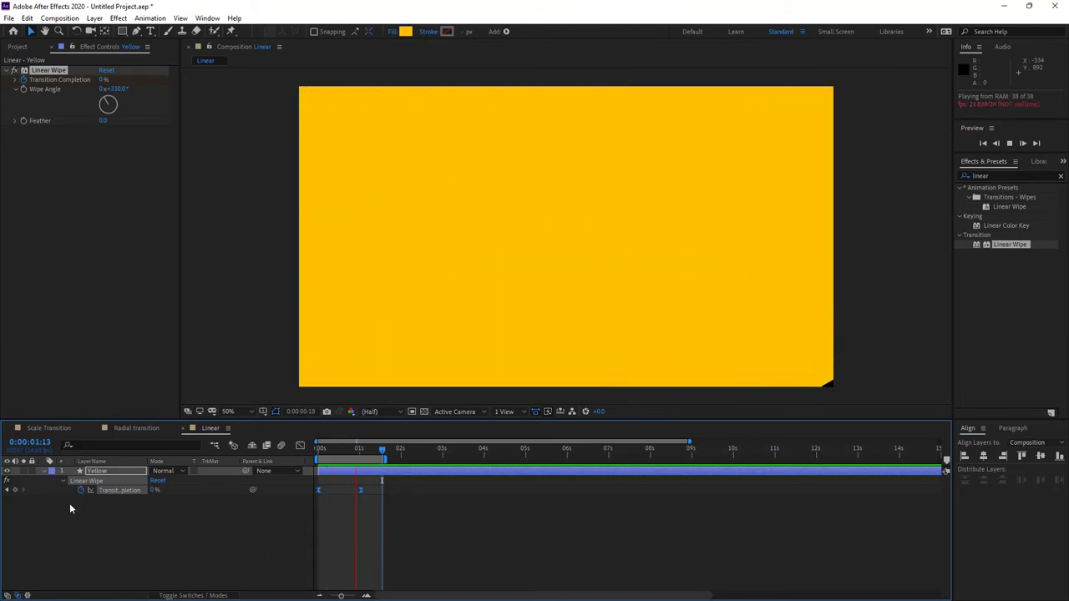
Step: Duplicate the Yellow layer and rename the copy 'Red'
left_click(68, 478)
left_click(44, 473)
left_click(108, 472)
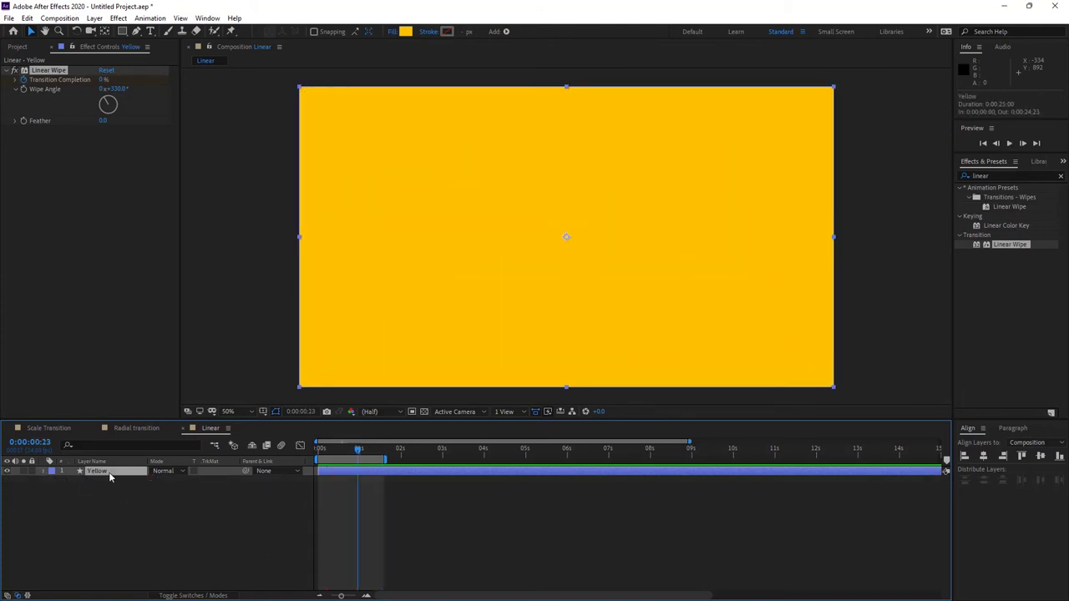
key("ctrl+d")
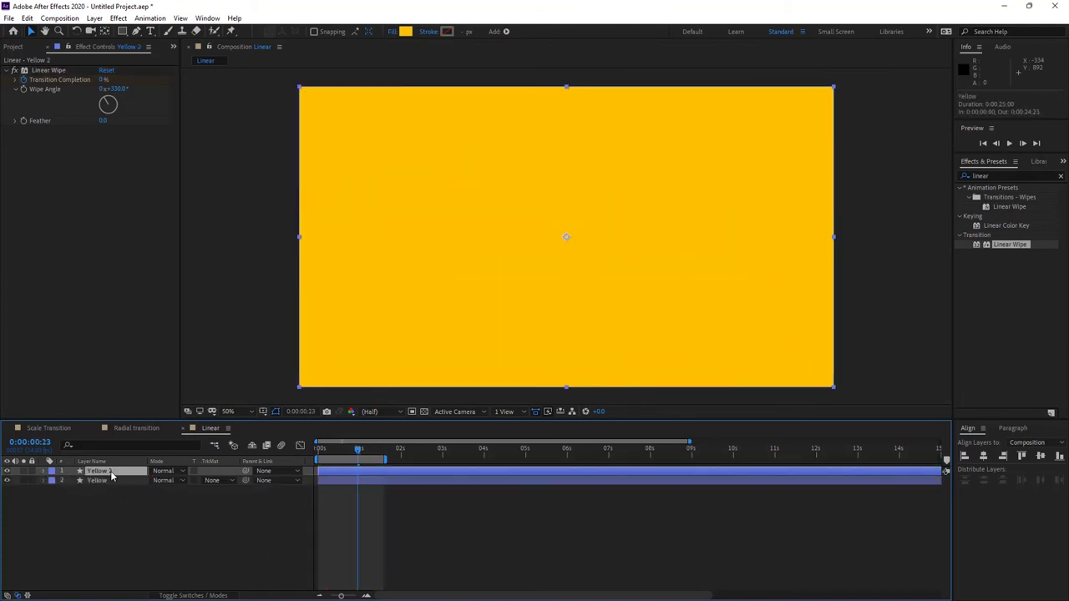
right_click(112, 473)
left_click(155, 464)
type("re")
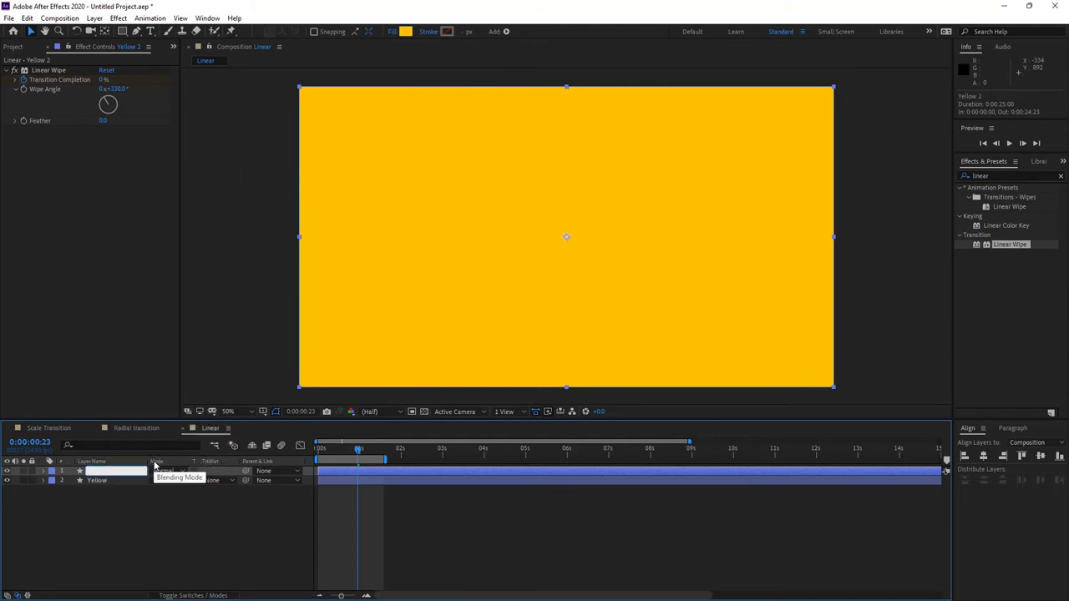
type("d")
left_click(162, 529)
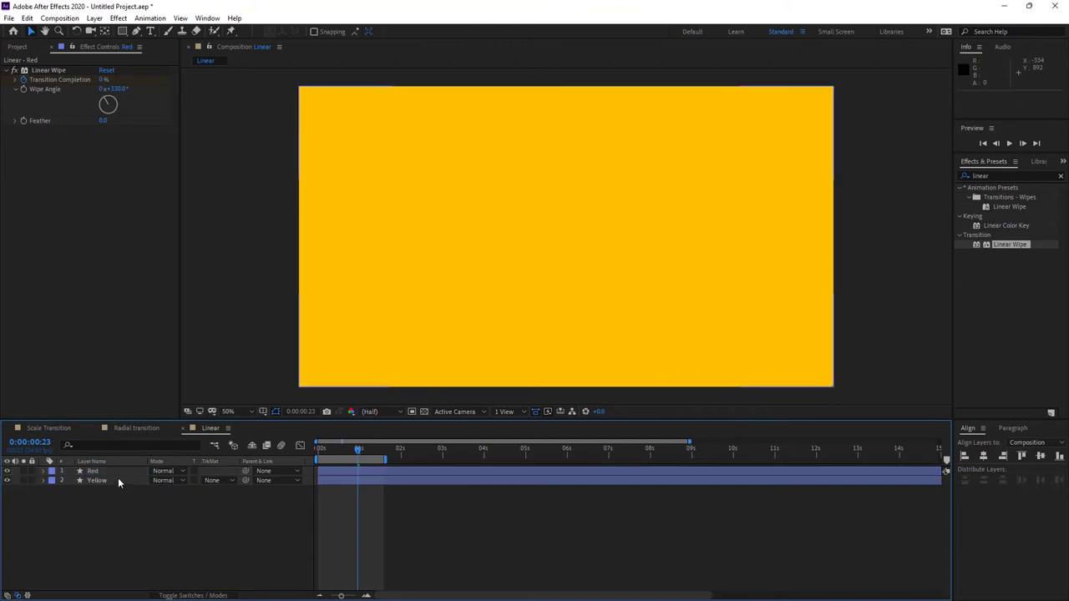
Step: Duplicate the Red layer and rename the copy 'Blue'
left_click(117, 473)
key("ctrl+d")
right_click(115, 473)
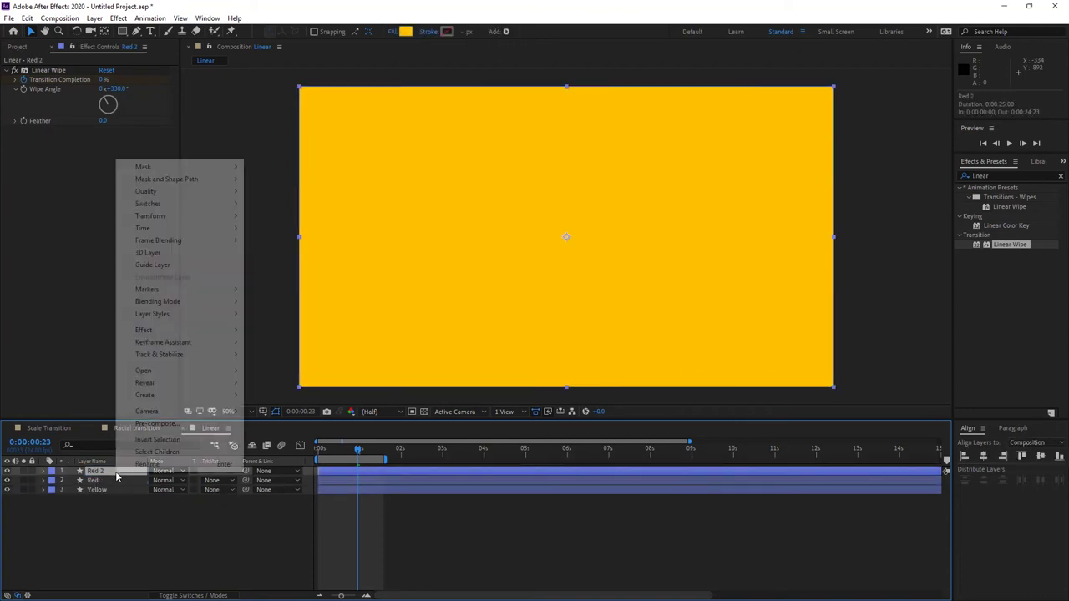
left_click(152, 463)
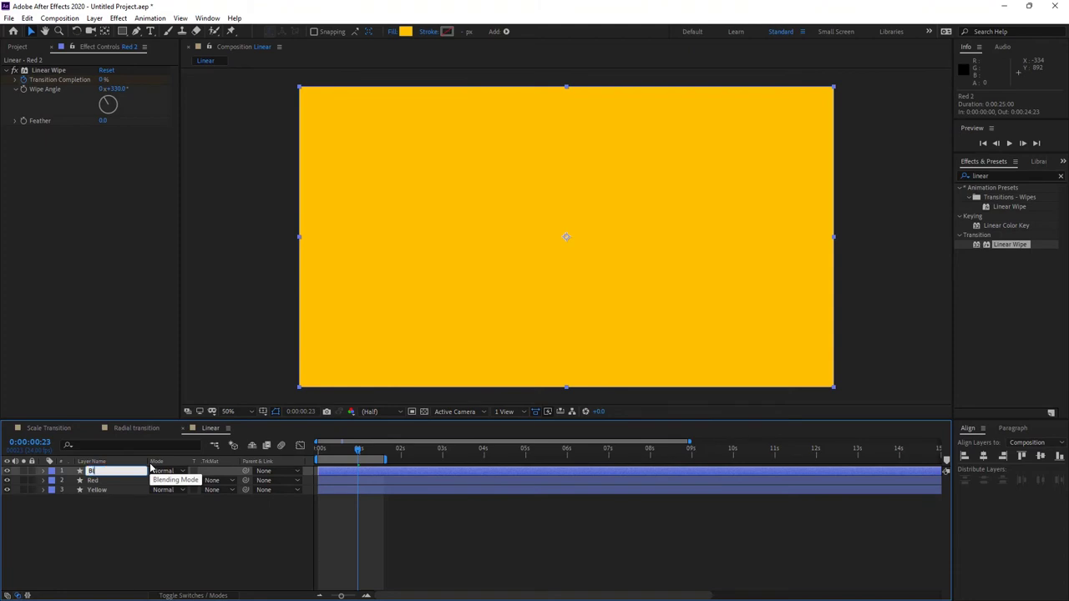
left_click(158, 513)
Step: Set the Red layer's fill colour to pure red FF0000
left_click(113, 480)
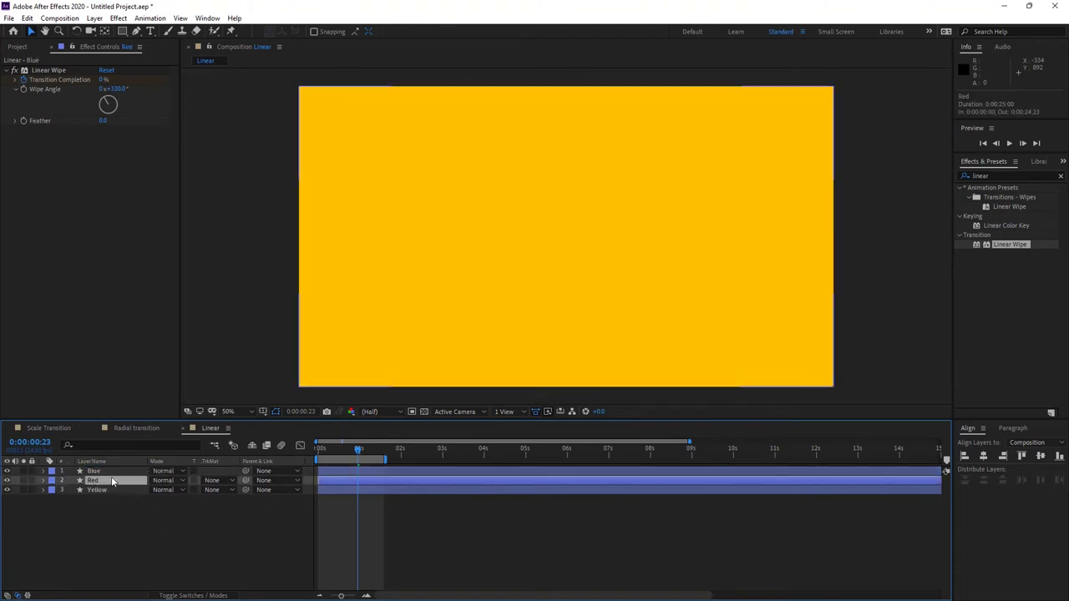
left_click(405, 31)
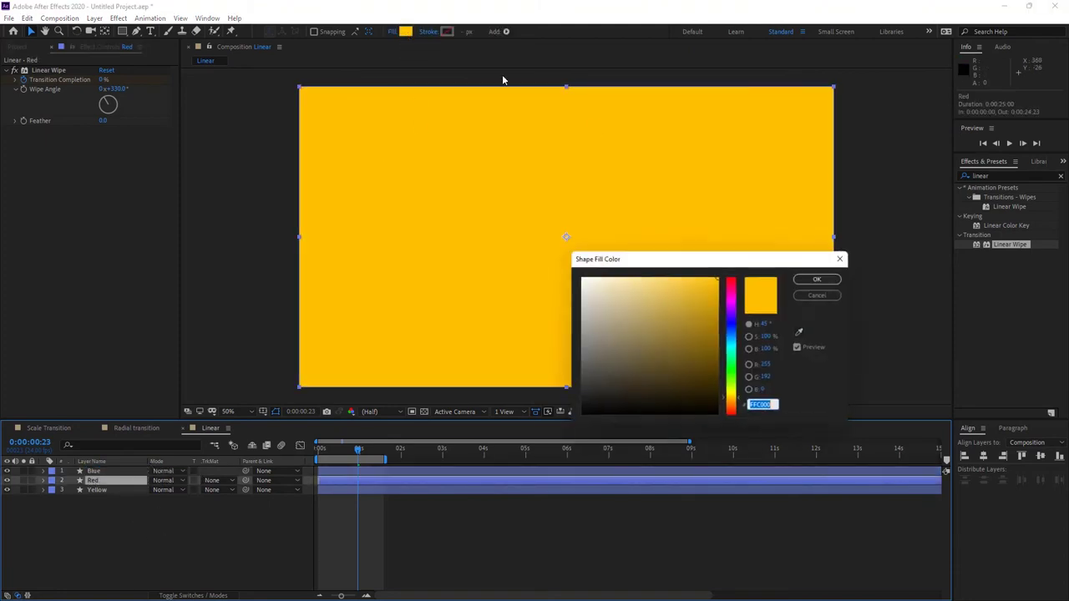
left_click(733, 276)
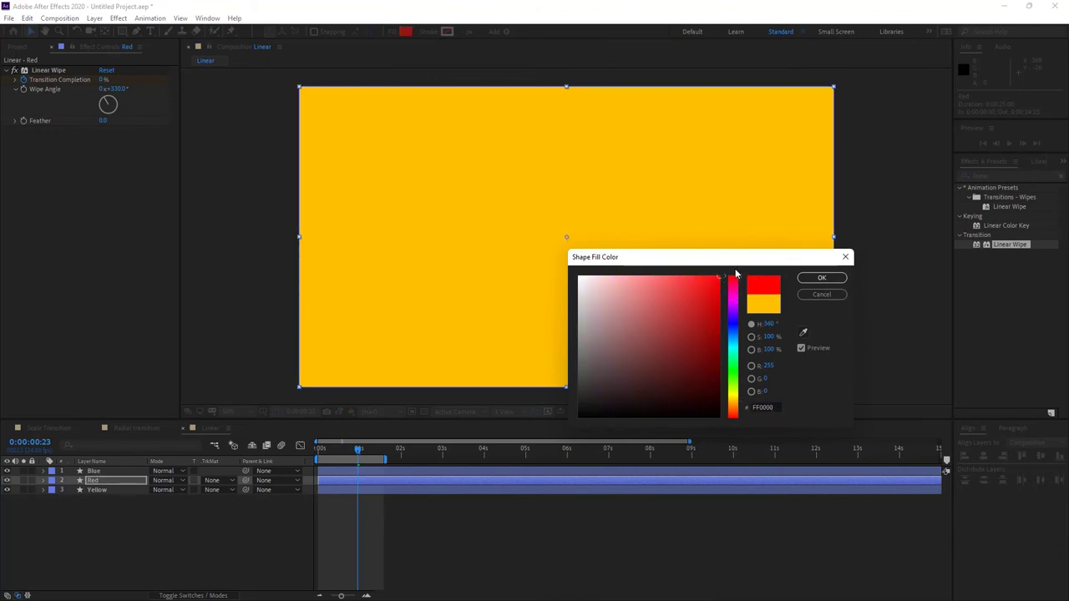
left_click(825, 279)
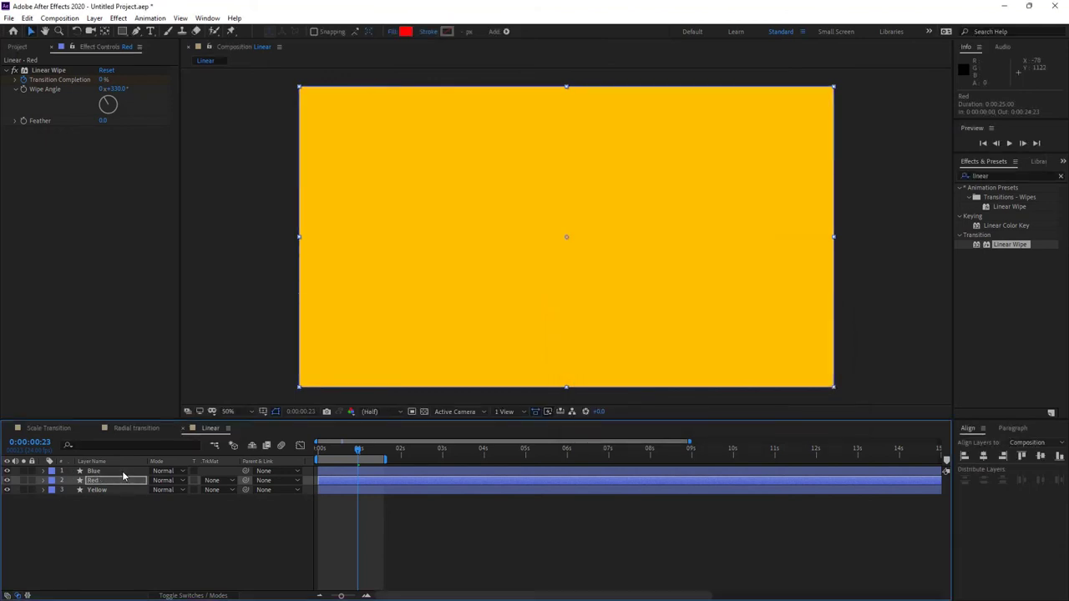
Step: Set the Blue layer's fill colour to dark blue 021B8B
left_click(93, 471)
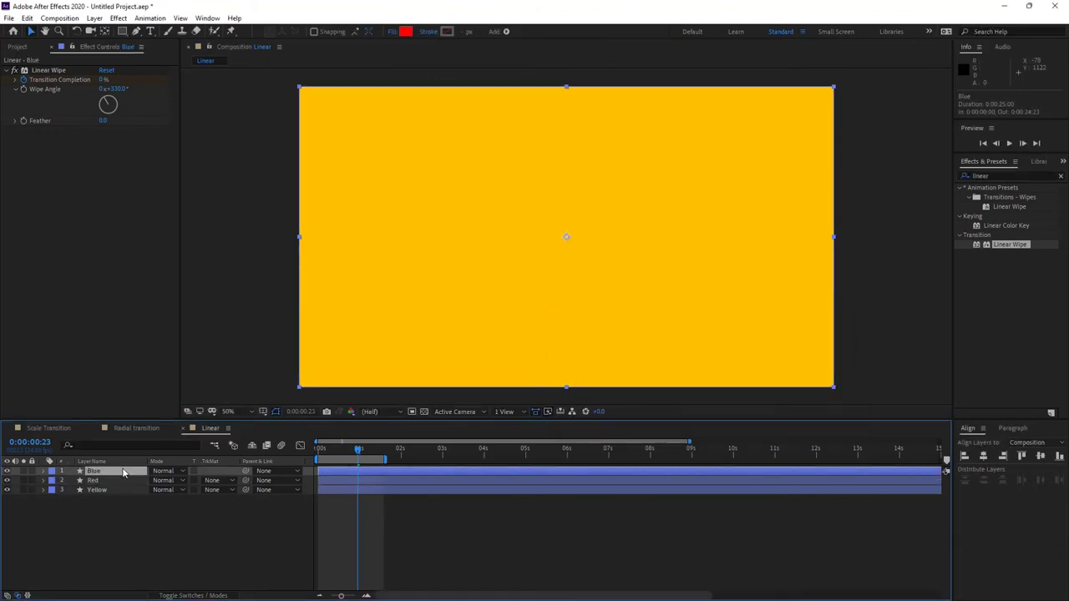
left_click(405, 32)
left_click(732, 327)
left_click(717, 340)
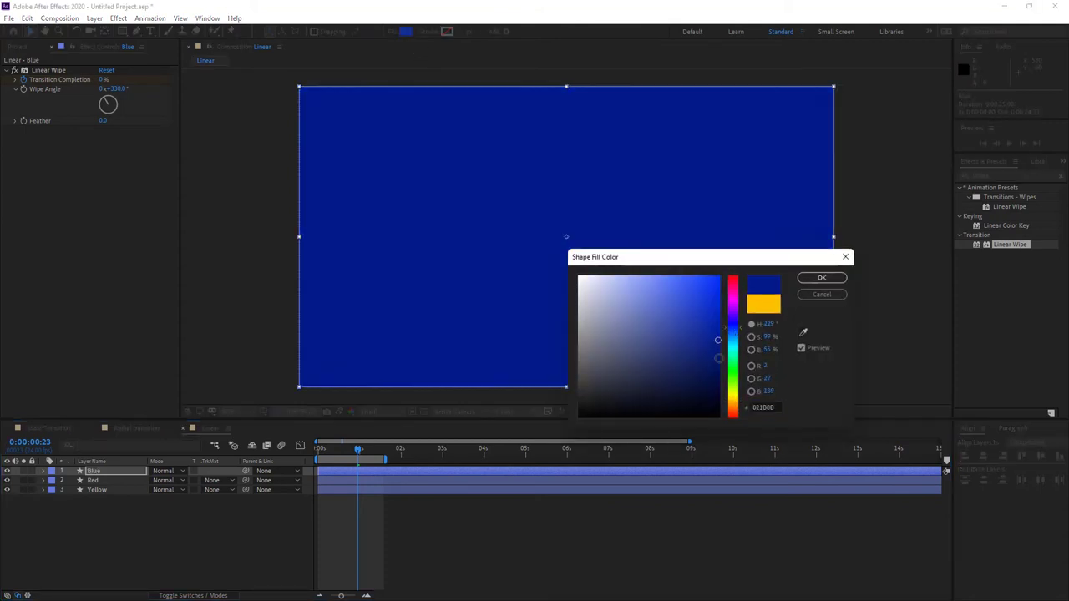
left_click(821, 277)
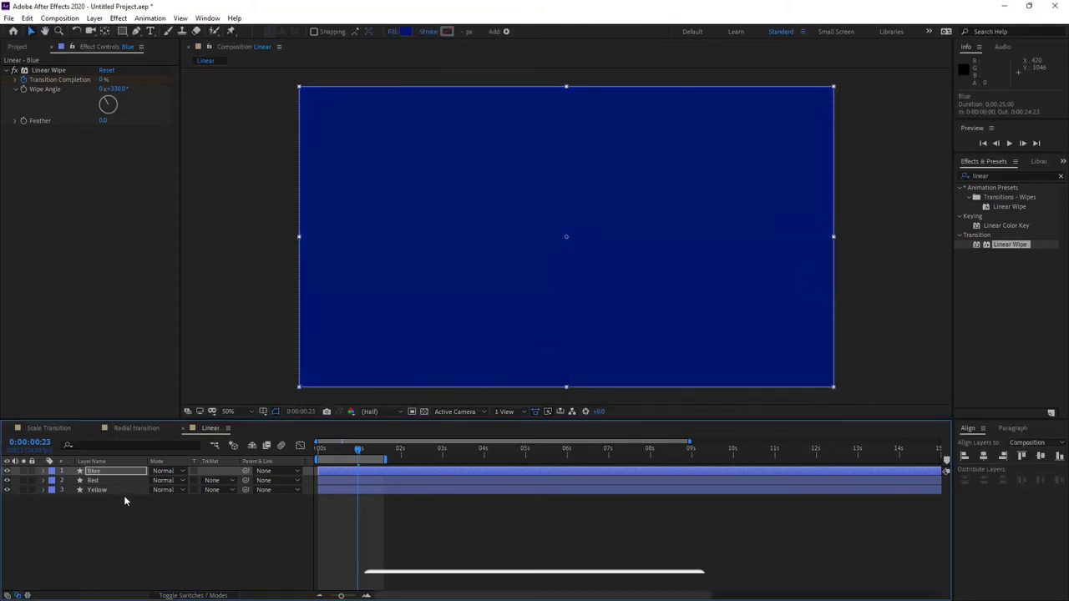
Step: Zoom the timeline in and shift the Red layer bar to start 5 frames later
left_click_drag(341, 596, 354, 595)
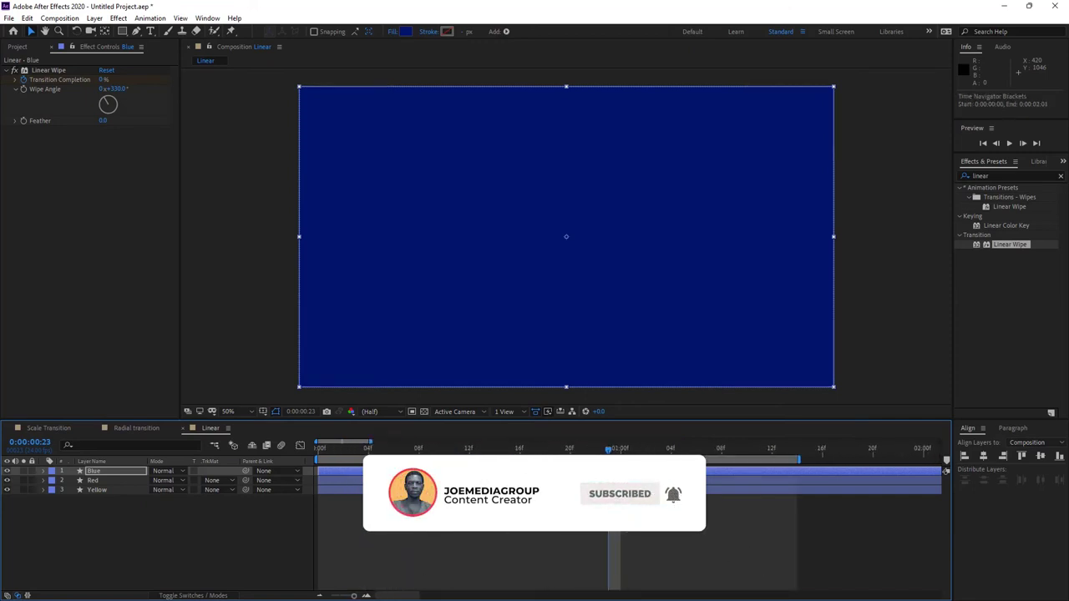
left_click_drag(331, 480, 476, 473)
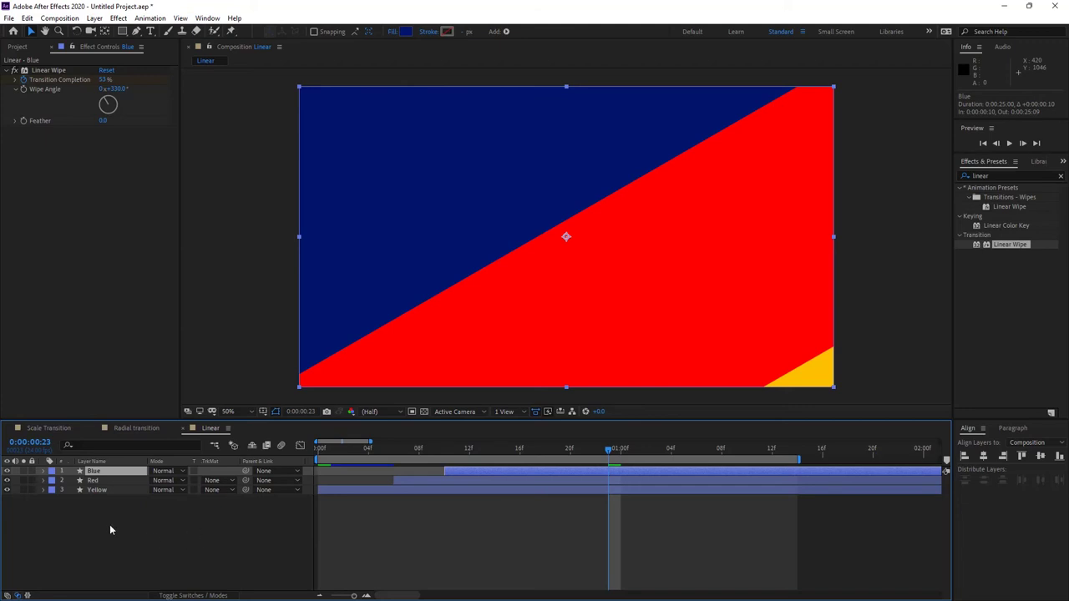
Step: Duplicate Blue as a top layer named 'Mask', then select the Blue, Red and Yellow layers
key("ctrl+d")
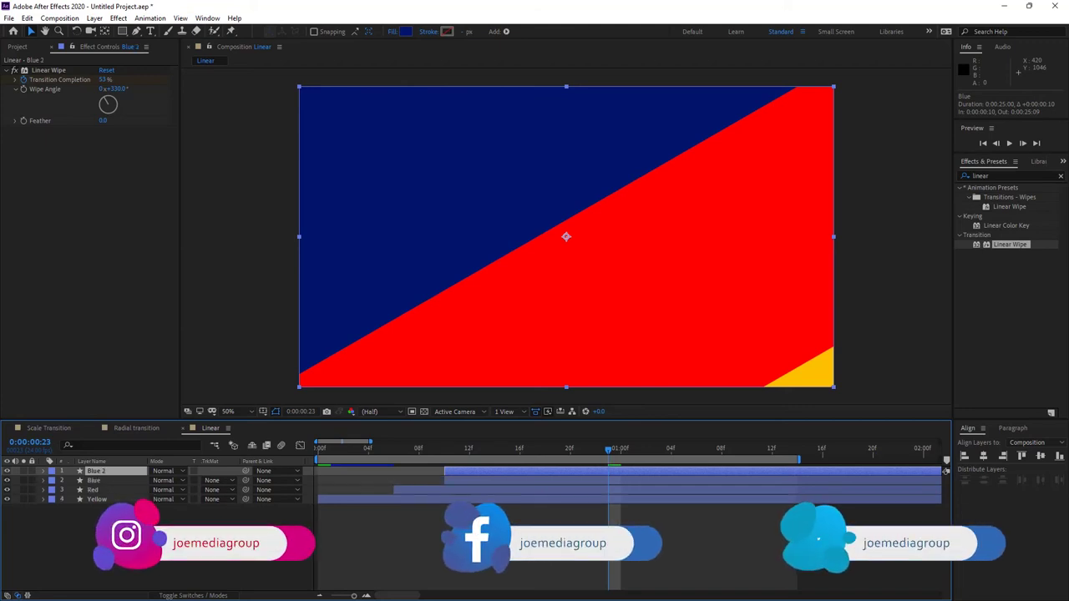
right_click(107, 472)
left_click(162, 470)
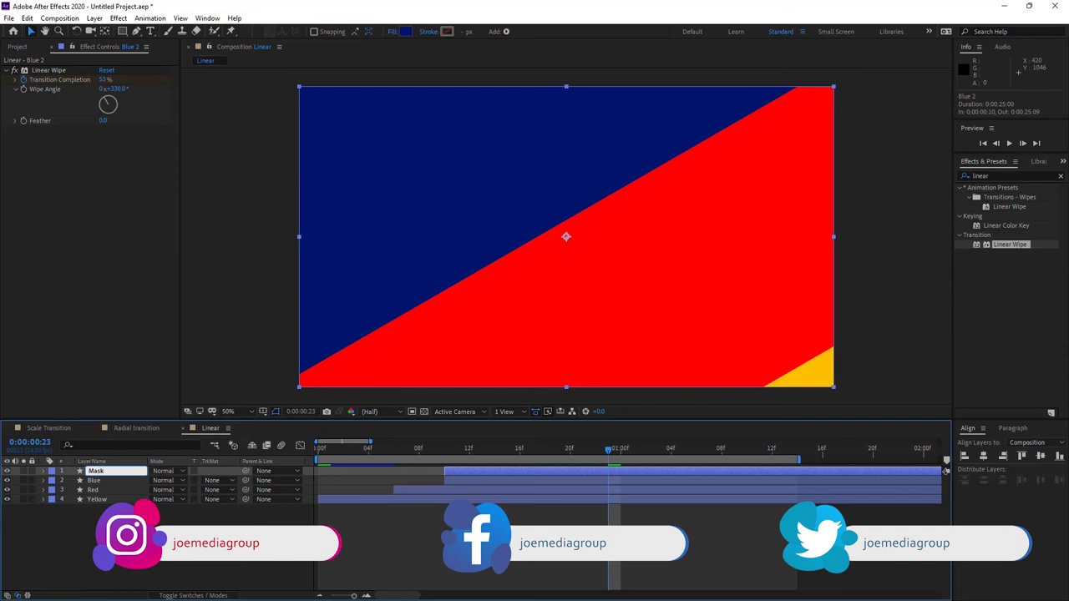
left_click(117, 522)
left_click_drag(117, 522, 115, 482)
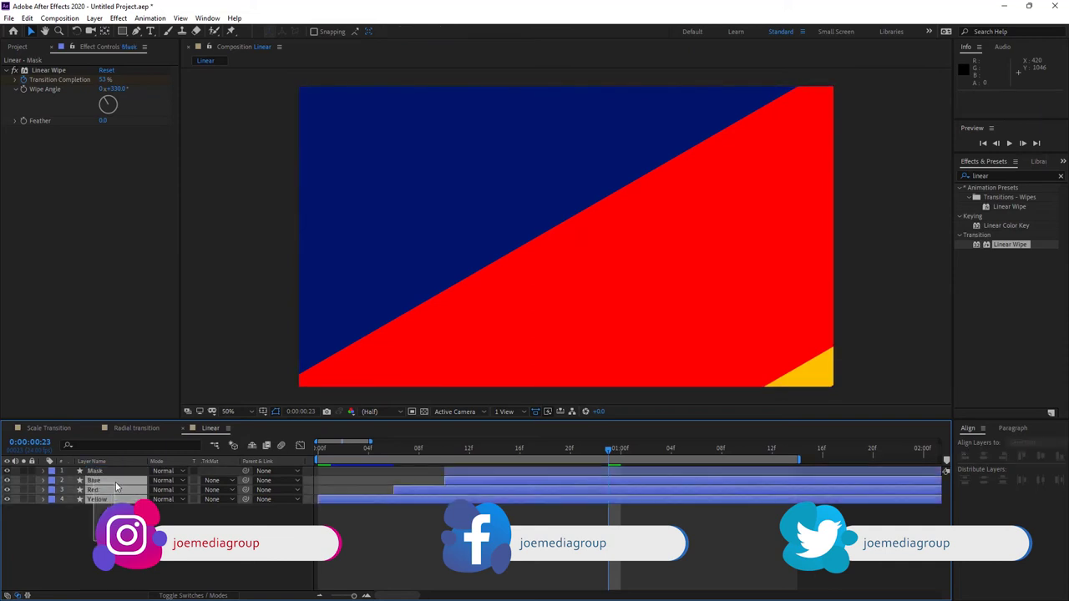
right_click(115, 482)
Step: Pre-compose Blue, Red and Yellow into 'Linear 1' and select the Mask layer
left_click(165, 435)
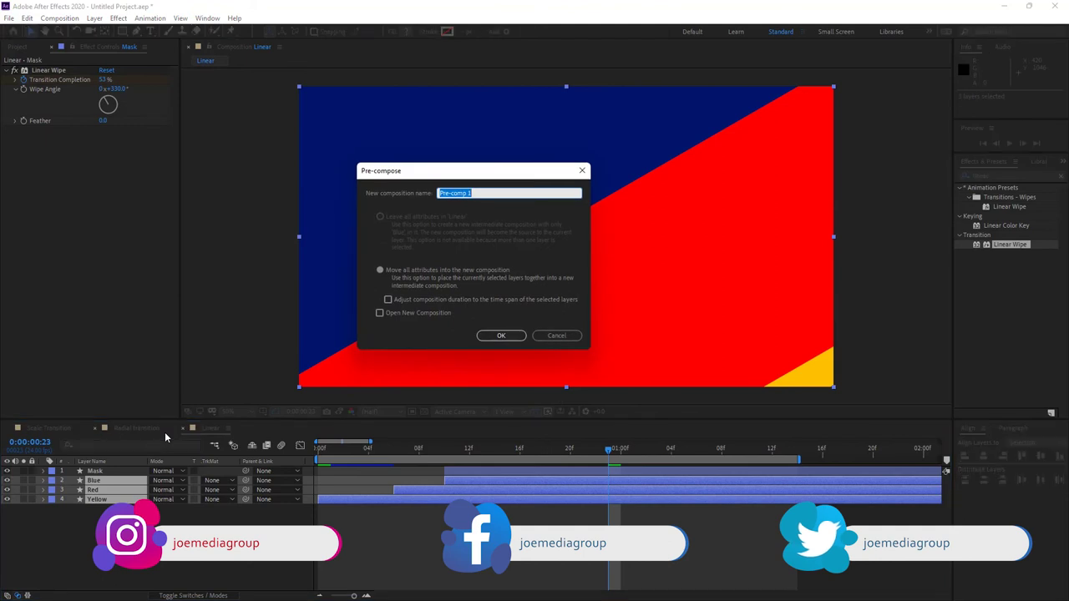
type("Linear 1")
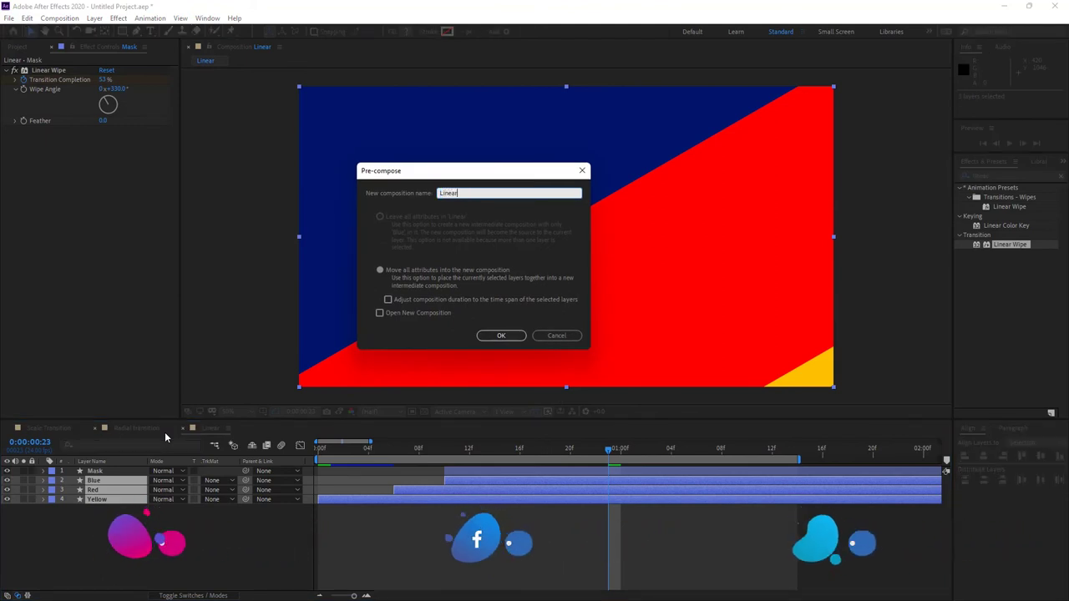
left_click(488, 337)
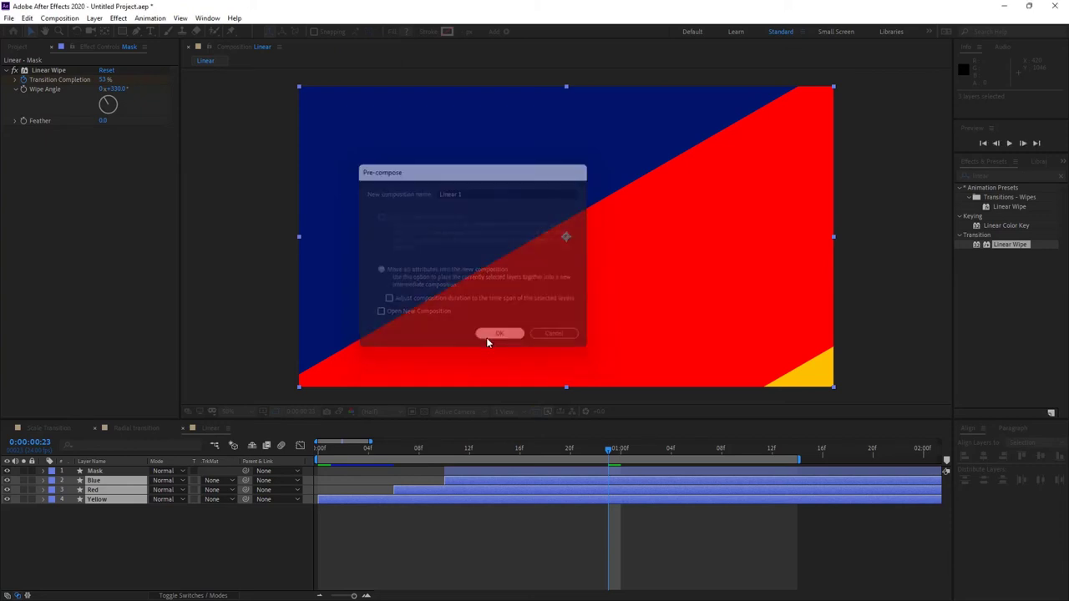
left_click(117, 472)
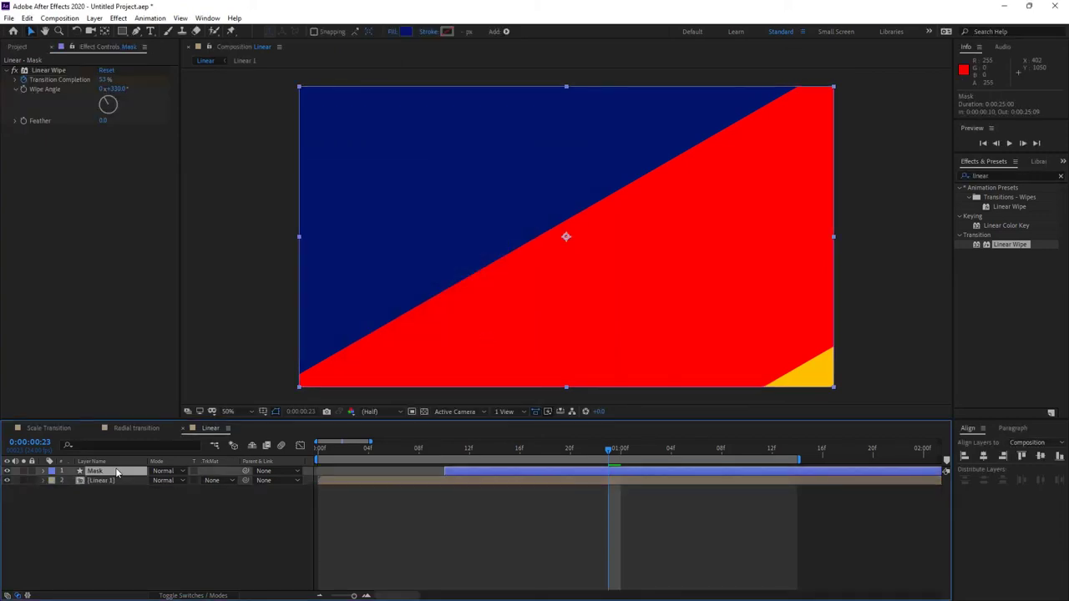
Step: Set Linear 1's track matte to Mask's inverted alpha and start Mask at frame 19
left_click(216, 480)
left_click(251, 521)
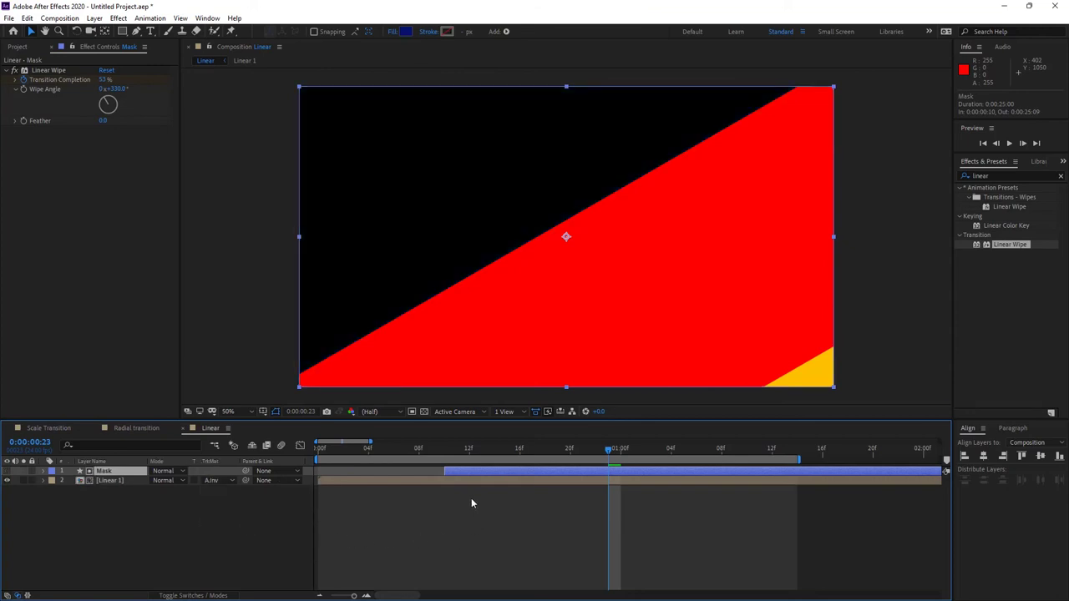
left_click_drag(494, 474, 583, 472)
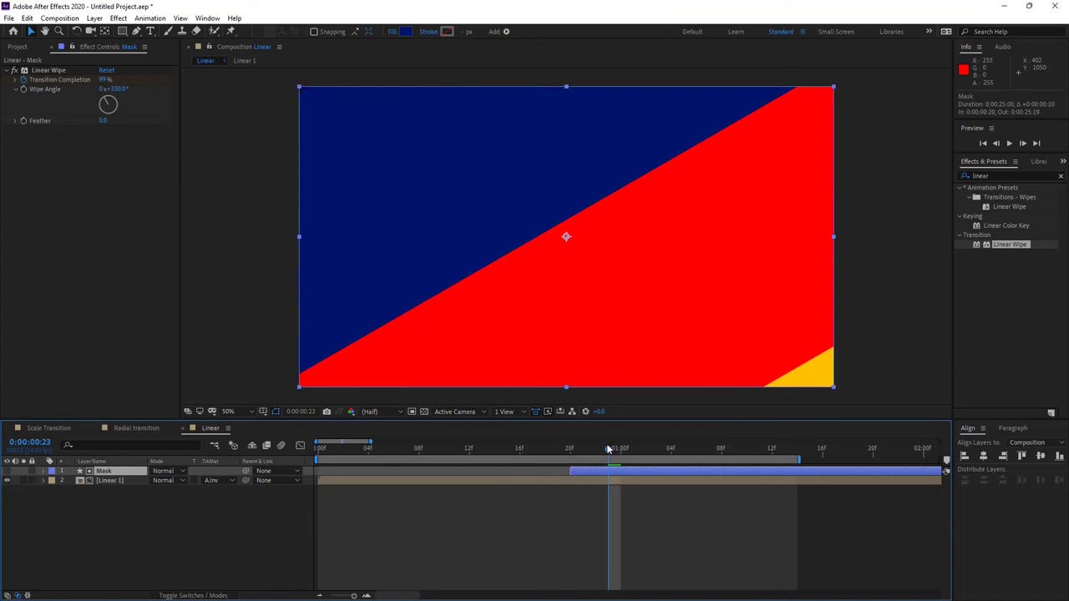
Step: Preview the matted wipe, then bring up Save As with Ctrl+Shift+S
key("space")
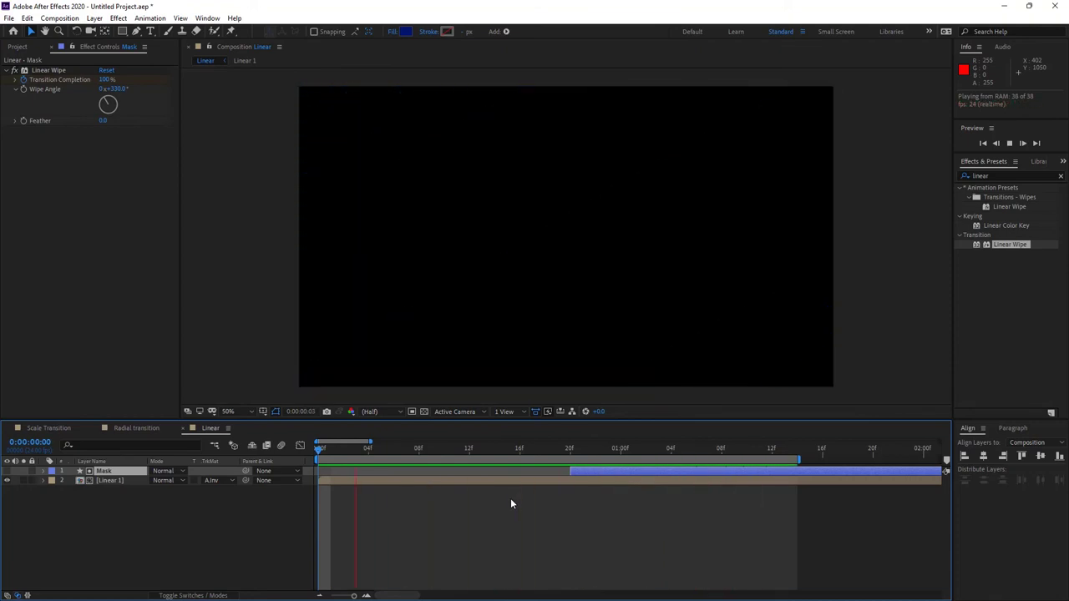
key("space")
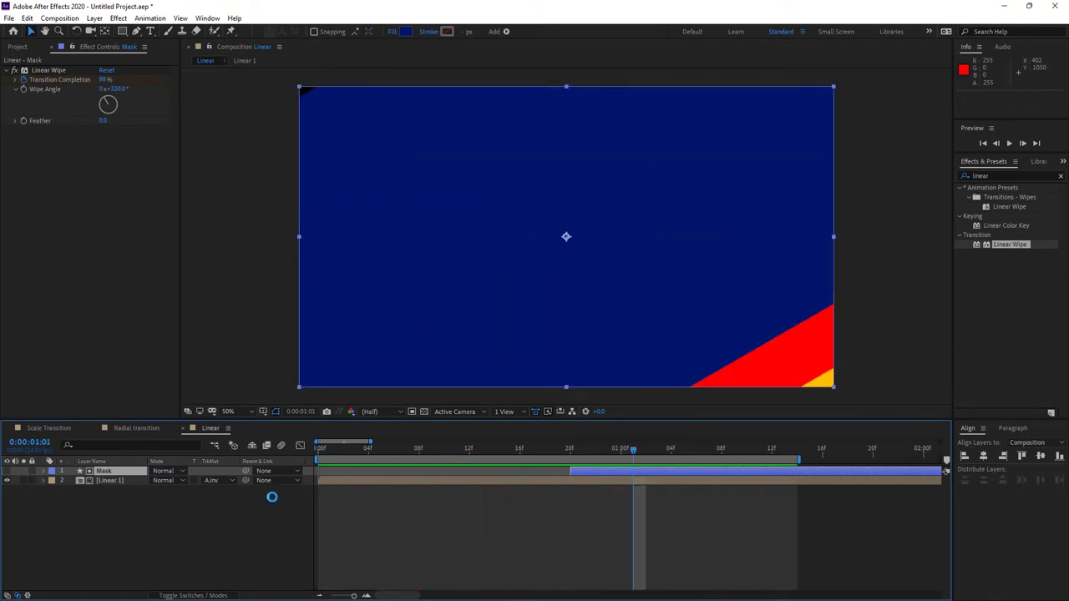
key("ctrl+s")
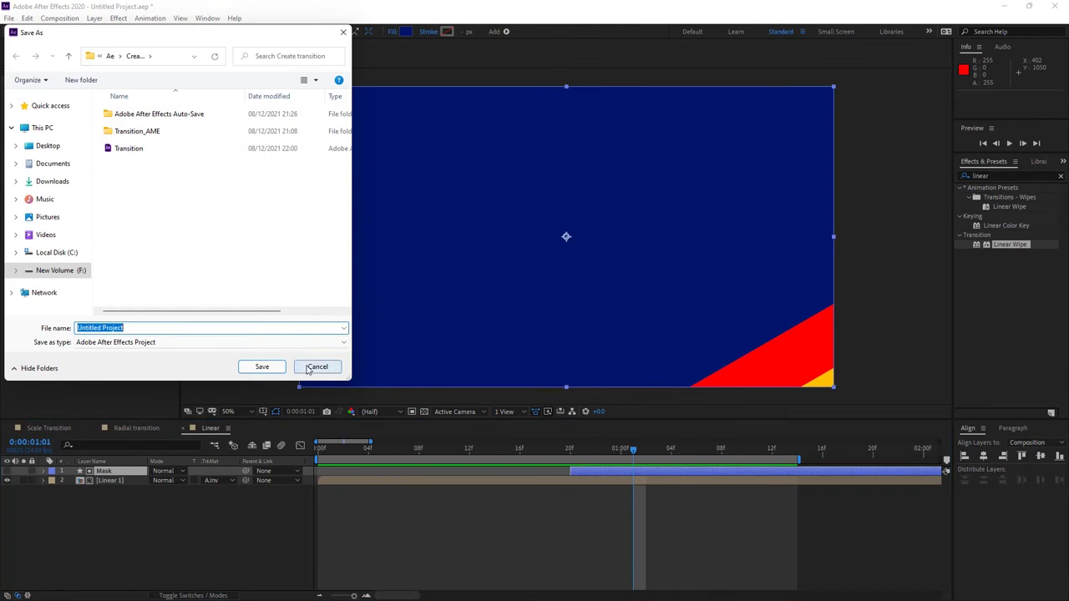
Step: Cancel the save, return the playhead to frame 5 and show the Project panel
left_click(316, 366)
left_click_drag(638, 447, 381, 449)
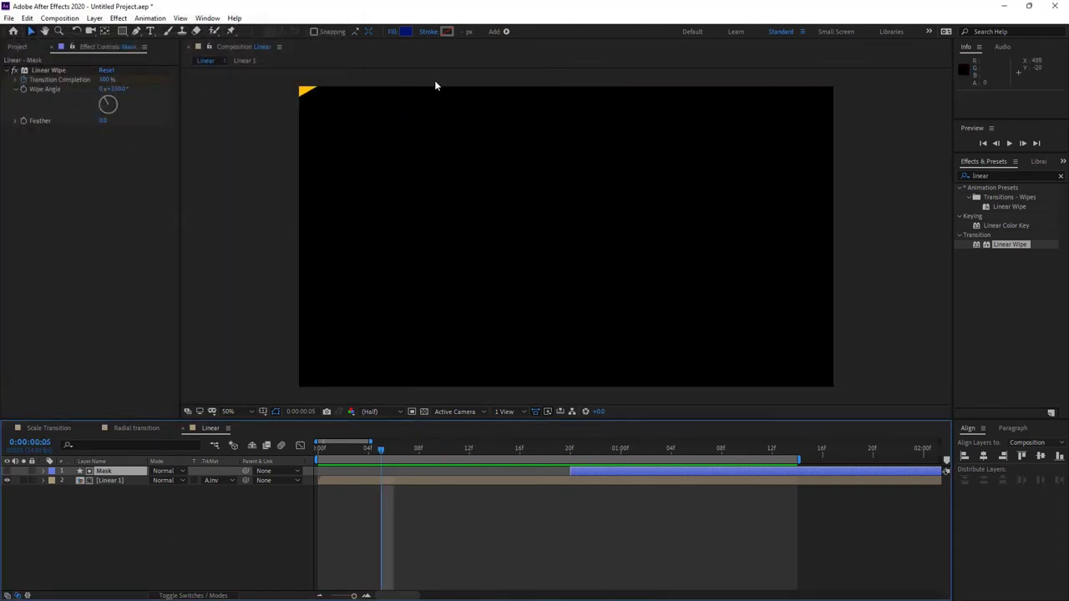
left_click(18, 46)
Step: Create a new composition named 'Linear 2'
left_click(35, 412)
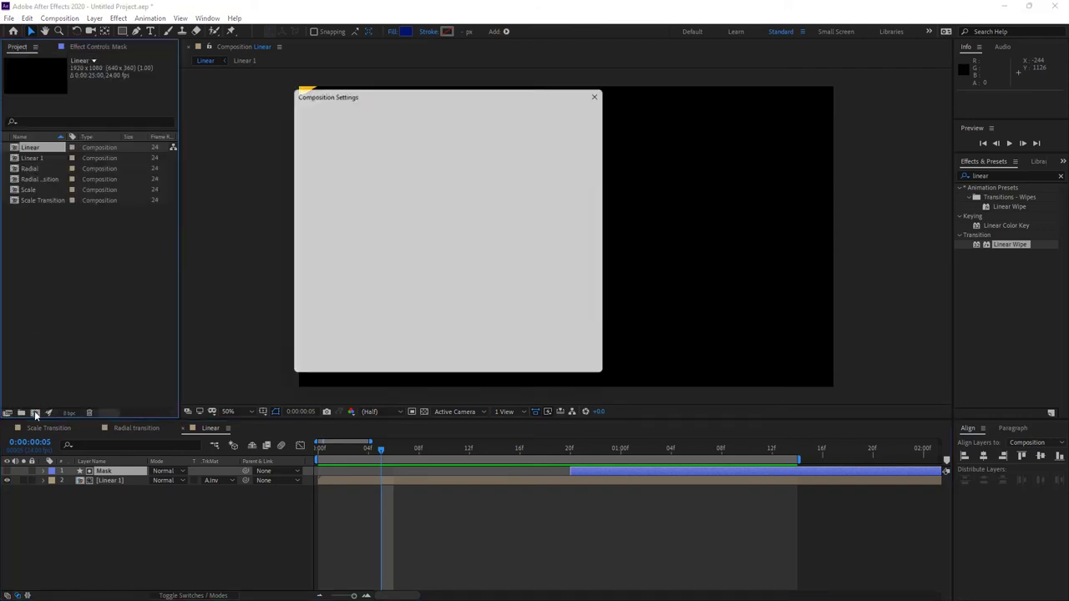
type("Lina")
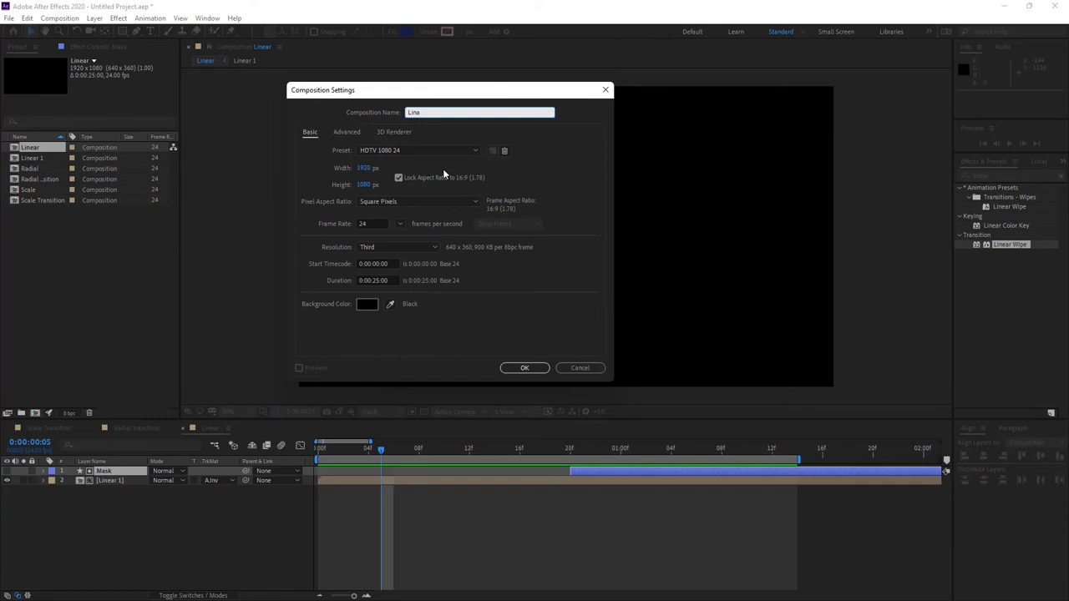
key("BackSpace")
type("ear 2")
key("Return")
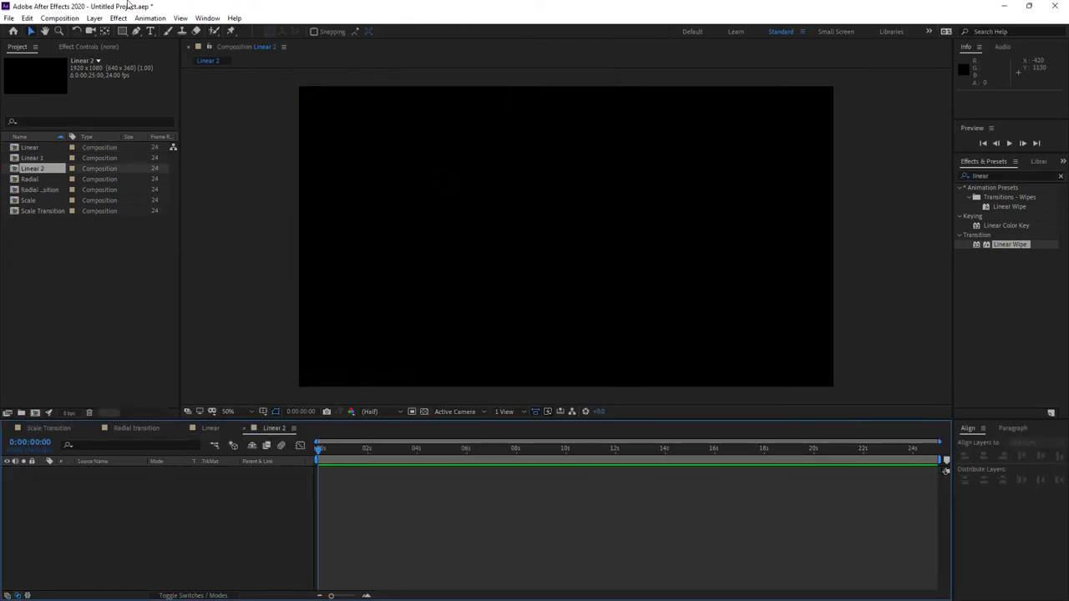
Step: Add a full-frame rectangle shape layer and rename it 'Blue'
double_click(122, 31)
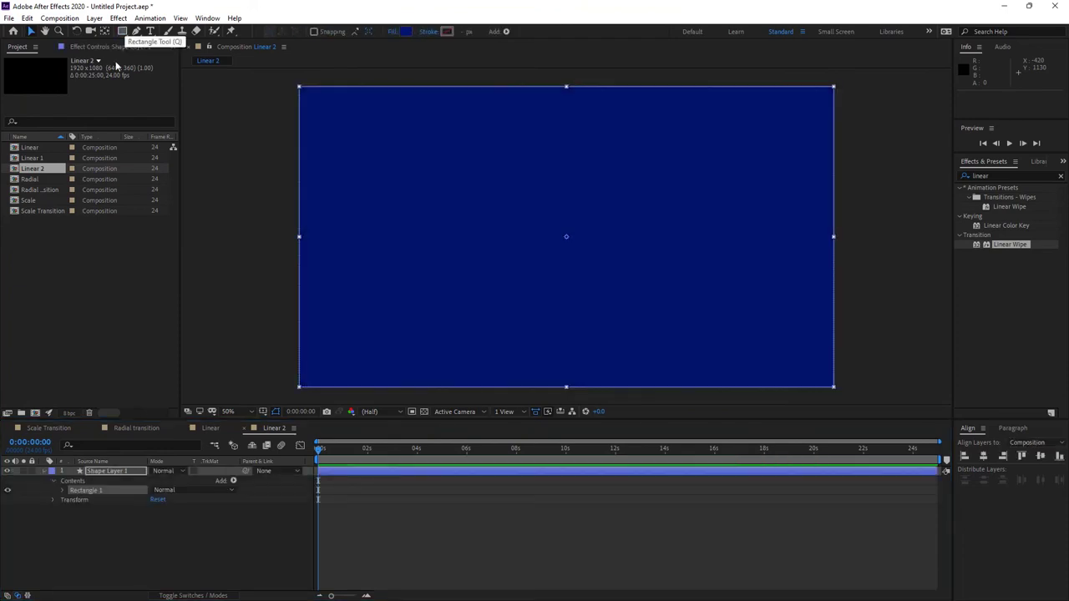
right_click(112, 473)
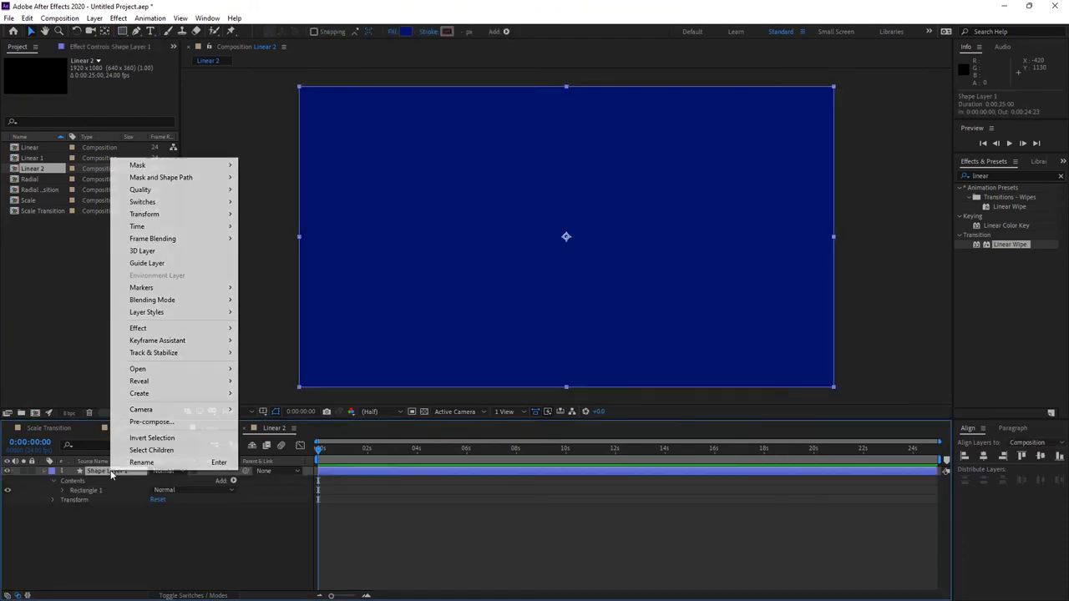
left_click(156, 463)
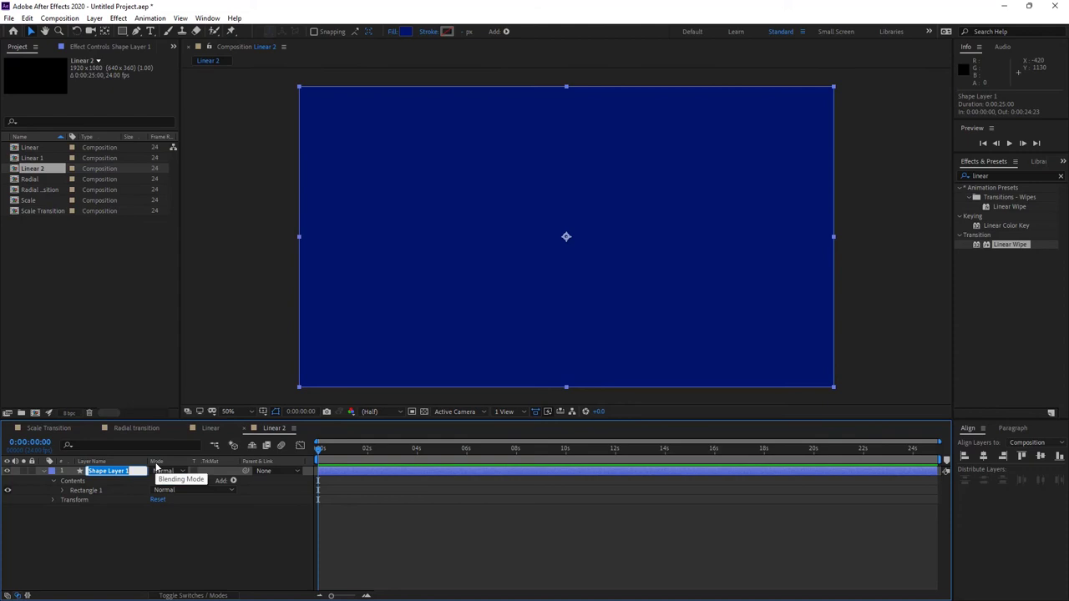
type("Blue")
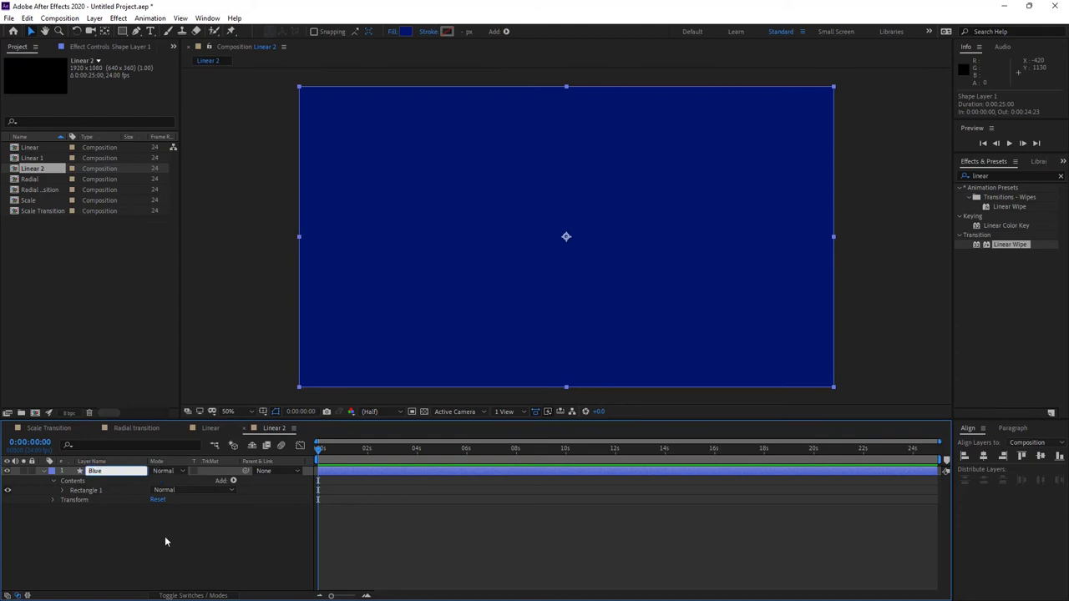
left_click(137, 541)
left_click(44, 471)
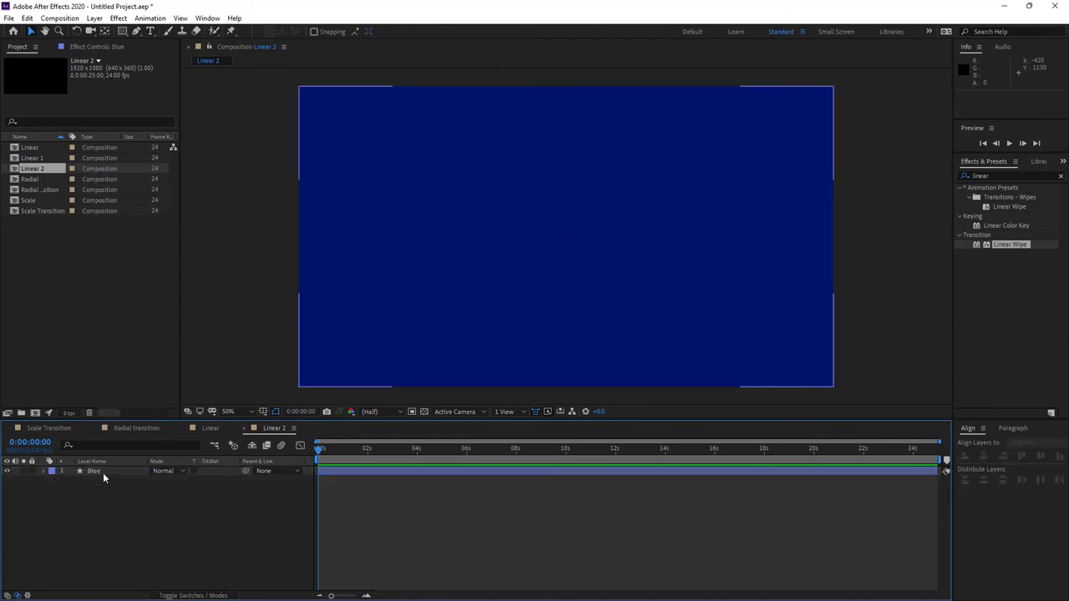
left_click(104, 471)
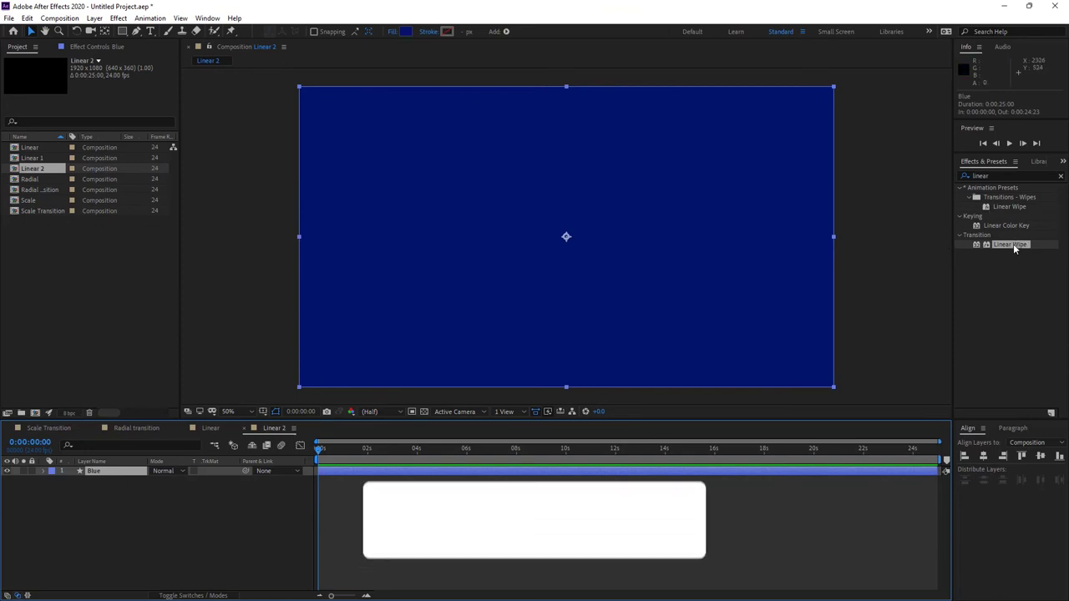
Step: Apply Linear Wipe to Blue and set its Wipe Angle to -90°
left_click_drag(1018, 238, 562, 282)
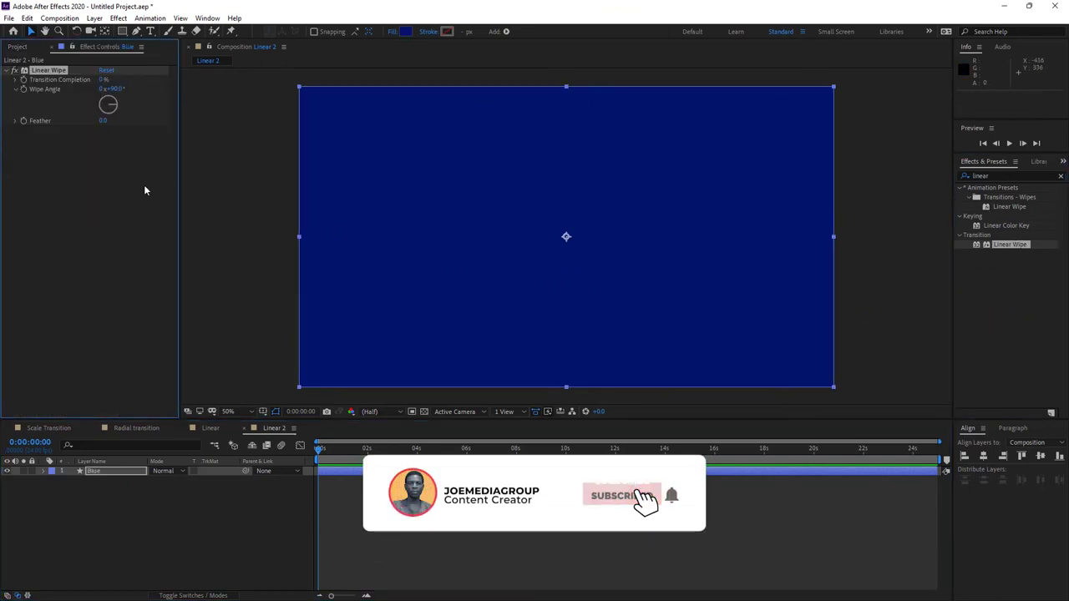
mouse_move(103, 80)
left_mouse_down()
mouse_move(148, 77)
mouse_move(104, 79)
left_mouse_up()
left_click(114, 90)
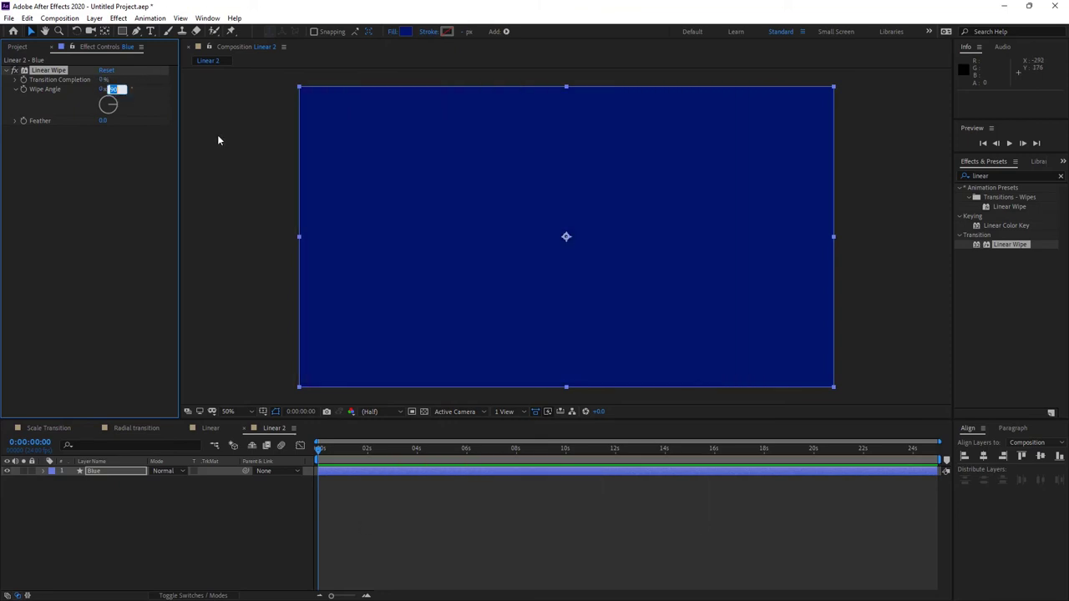
type("1")
type("90")
left_click(134, 226)
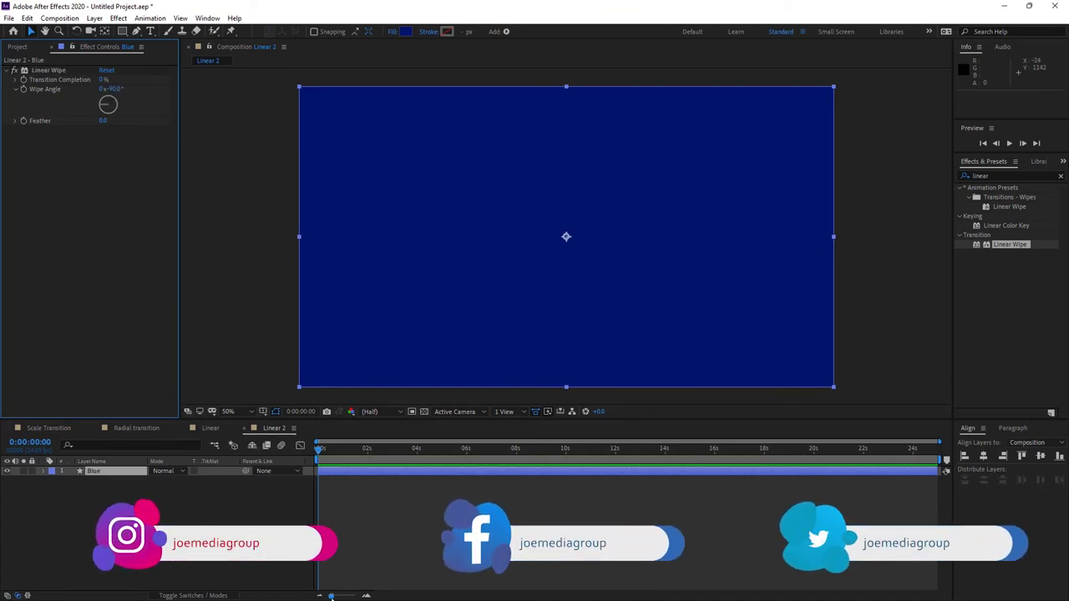
Step: Keyframe Transition Completion at 100% at the start of the timeline
left_click_drag(330, 595, 340, 595)
left_click_drag(352, 452, 361, 452)
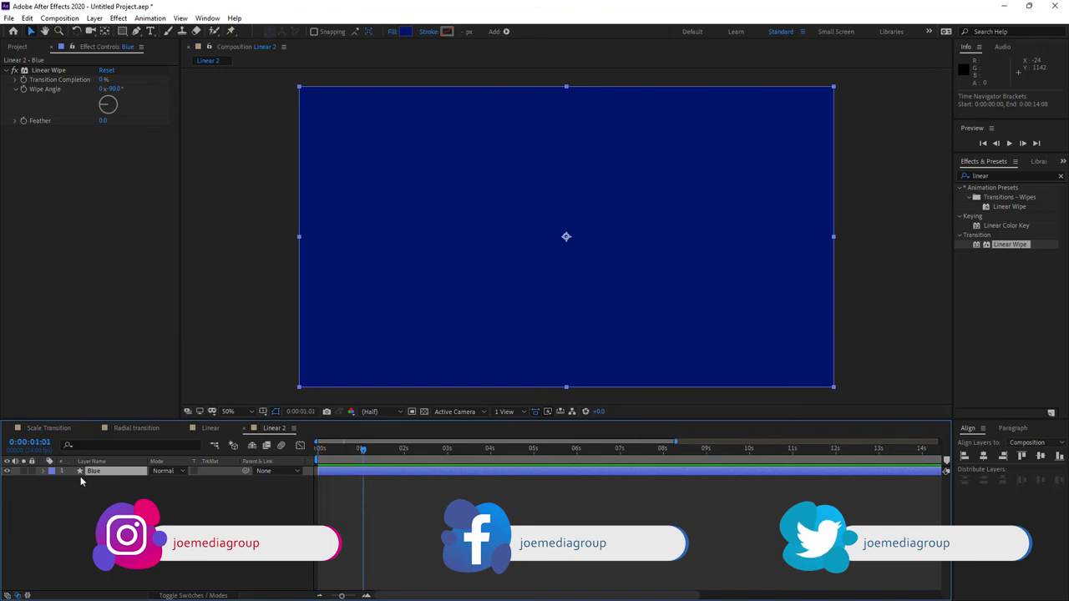
left_click(23, 74)
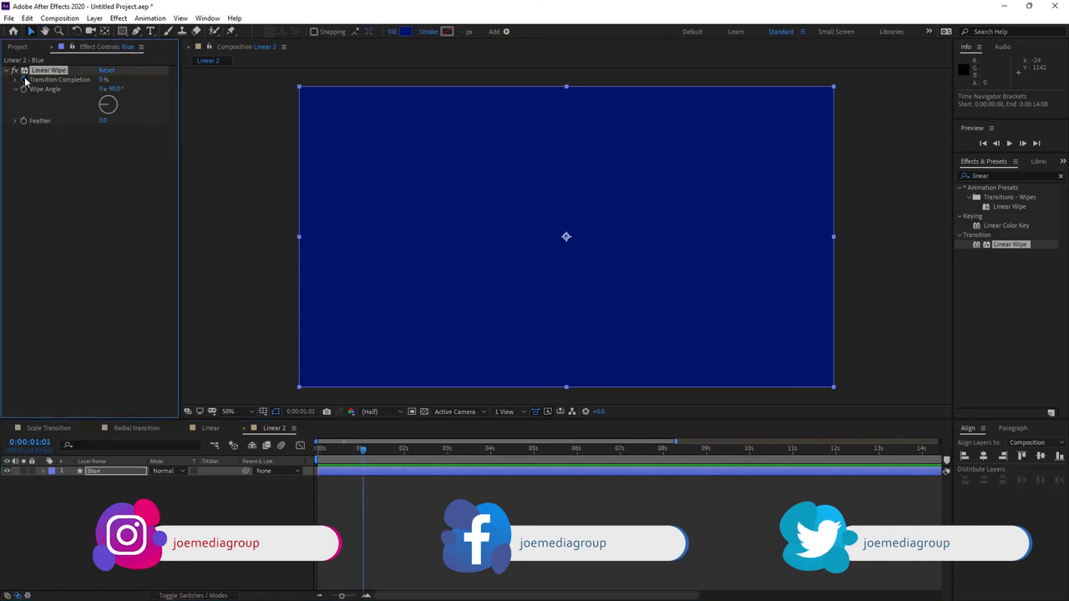
left_click_drag(365, 452, 276, 472)
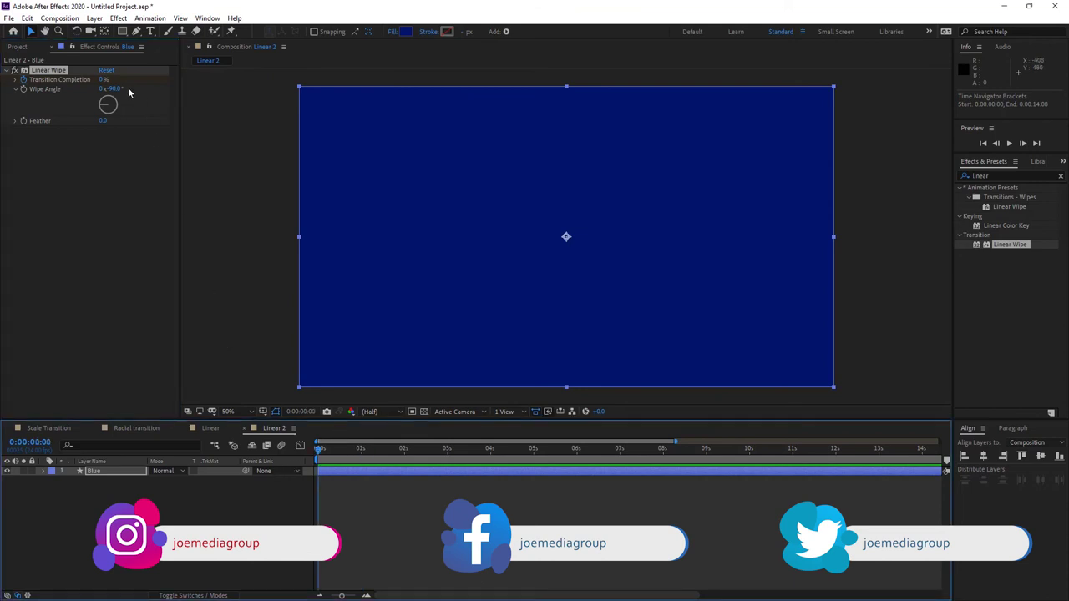
left_click(100, 80)
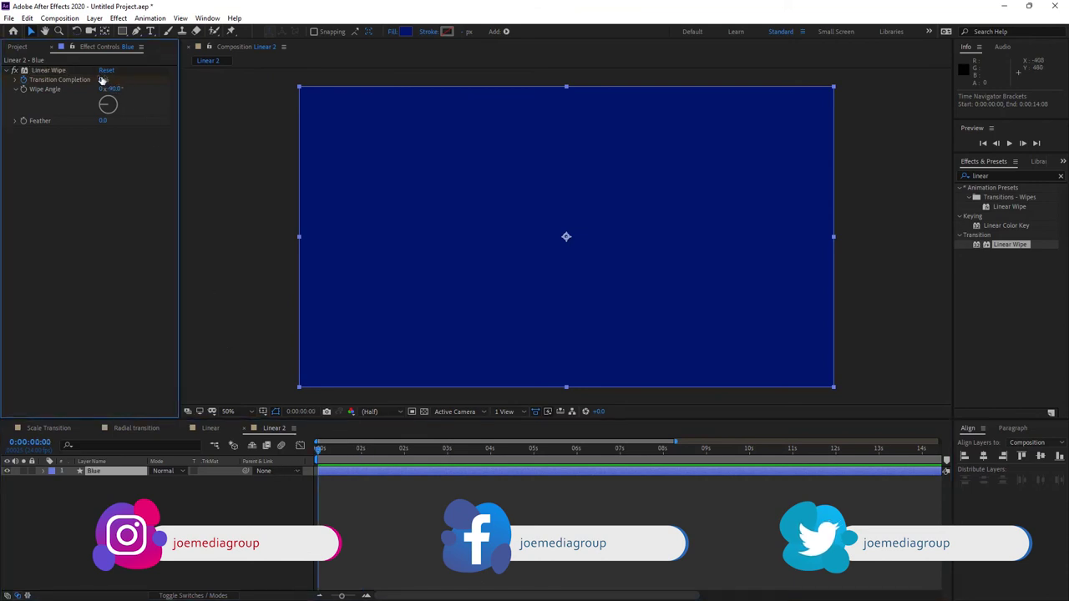
left_click(102, 80)
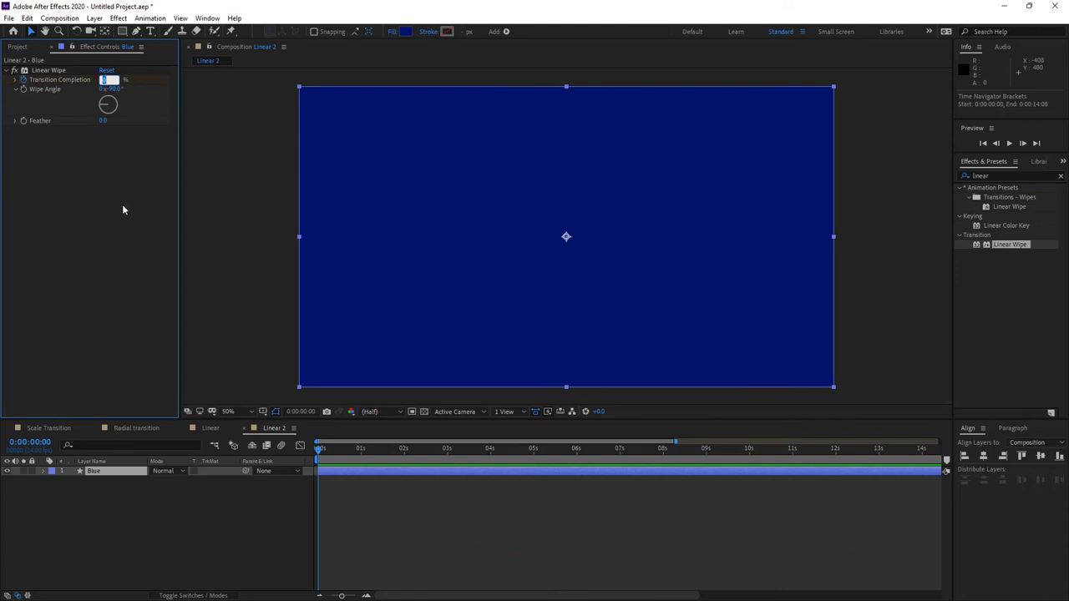
type("100")
key("Return")
Step: Reveal the Transition Completion keyframes (0% at 1 s) and select both
key("space")
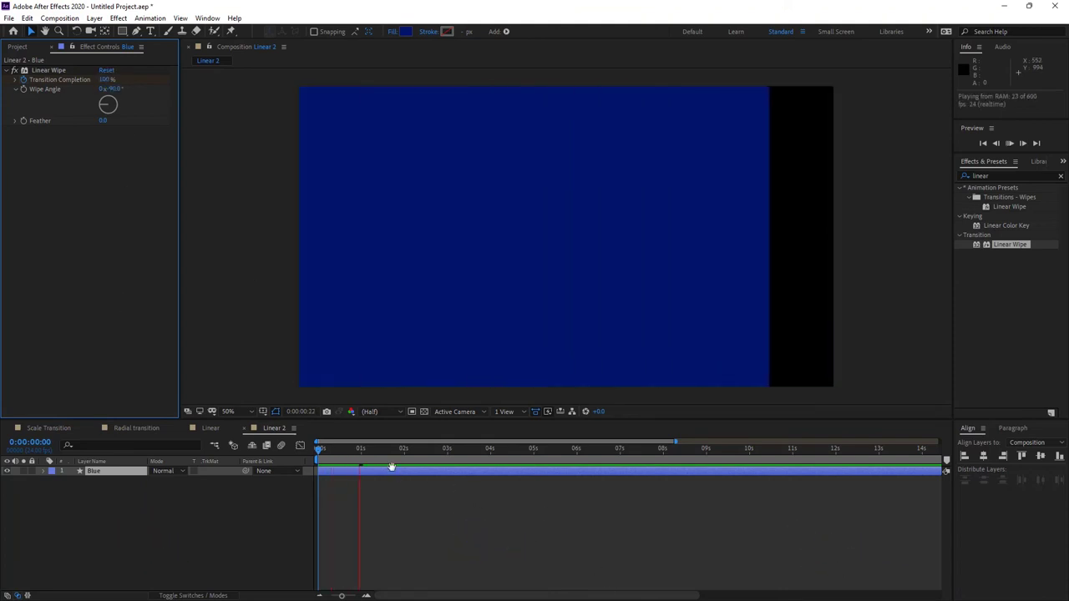
key("u")
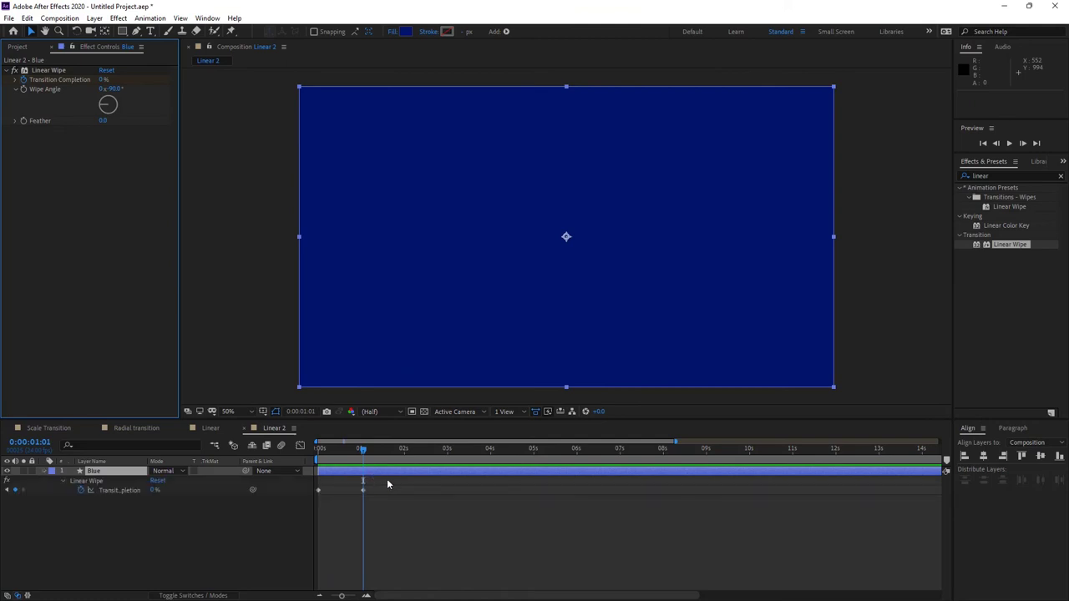
left_click_drag(386, 479, 286, 511)
right_click(362, 492)
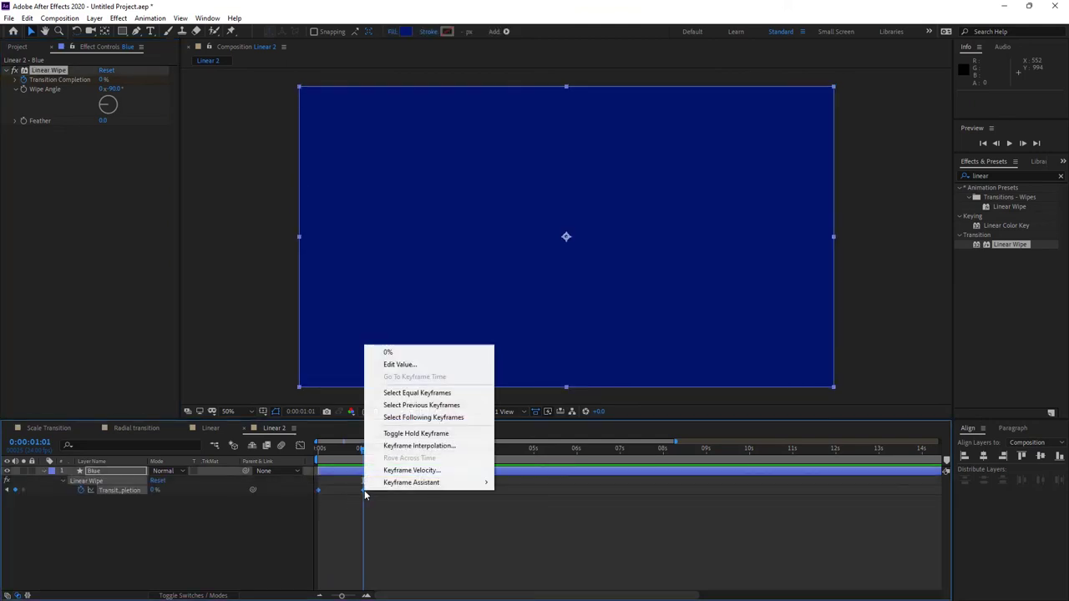
mouse_move(414, 490)
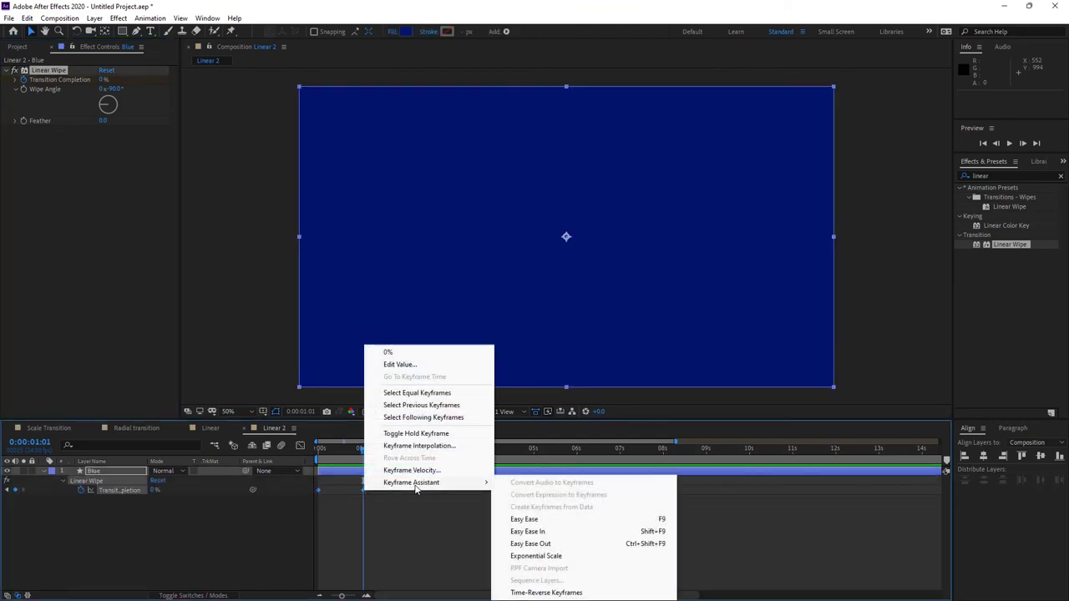
Step: Easy Ease both wipe keyframes and shape their speed curve in the Graph Editor
left_click(525, 519)
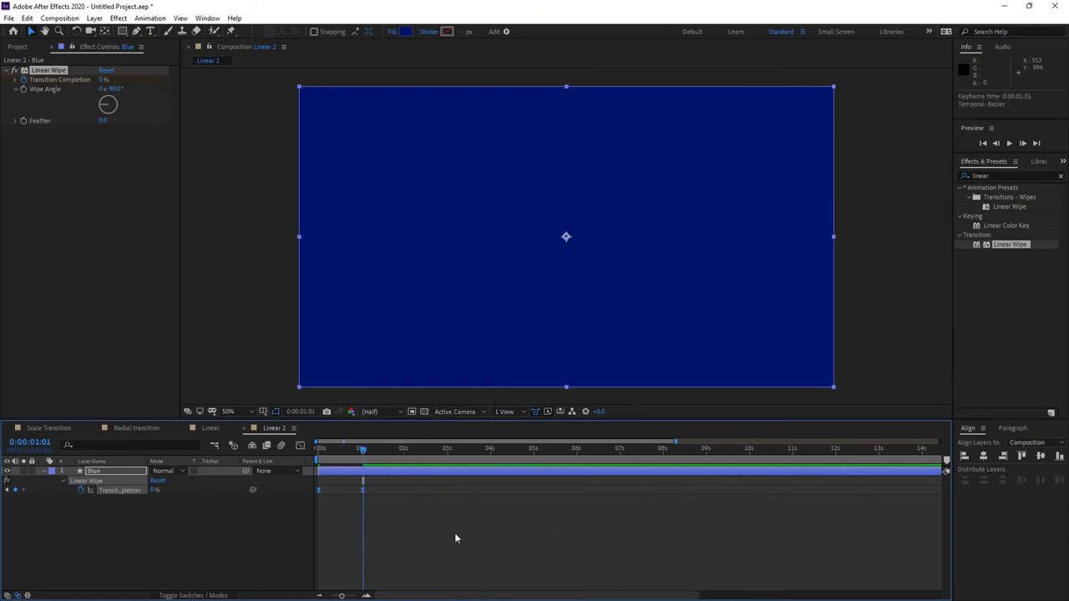
left_click(300, 447)
left_click_drag(398, 570, 344, 477)
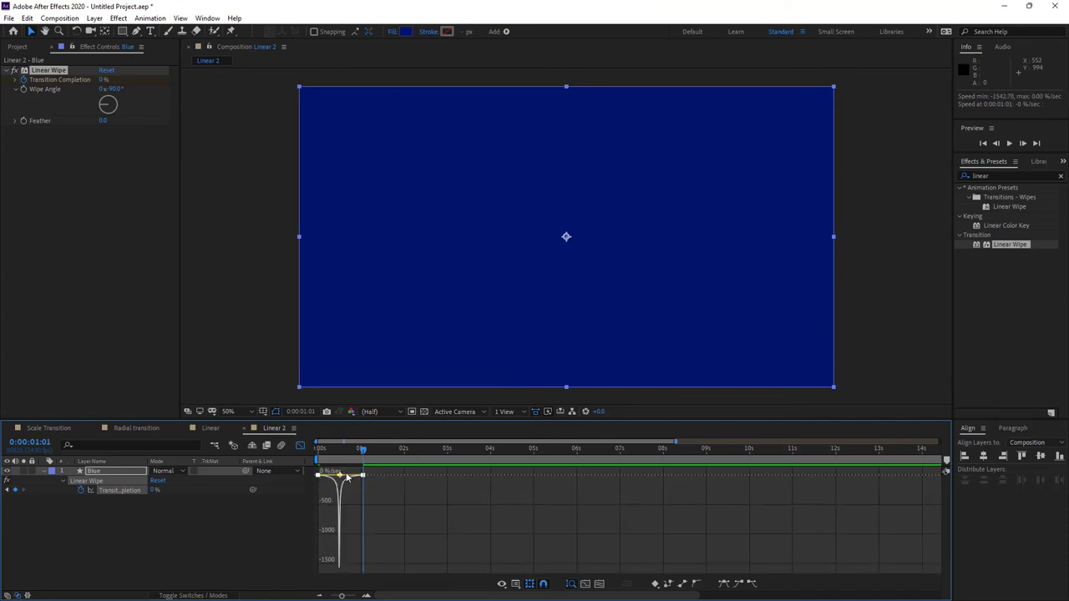
right_click(347, 476)
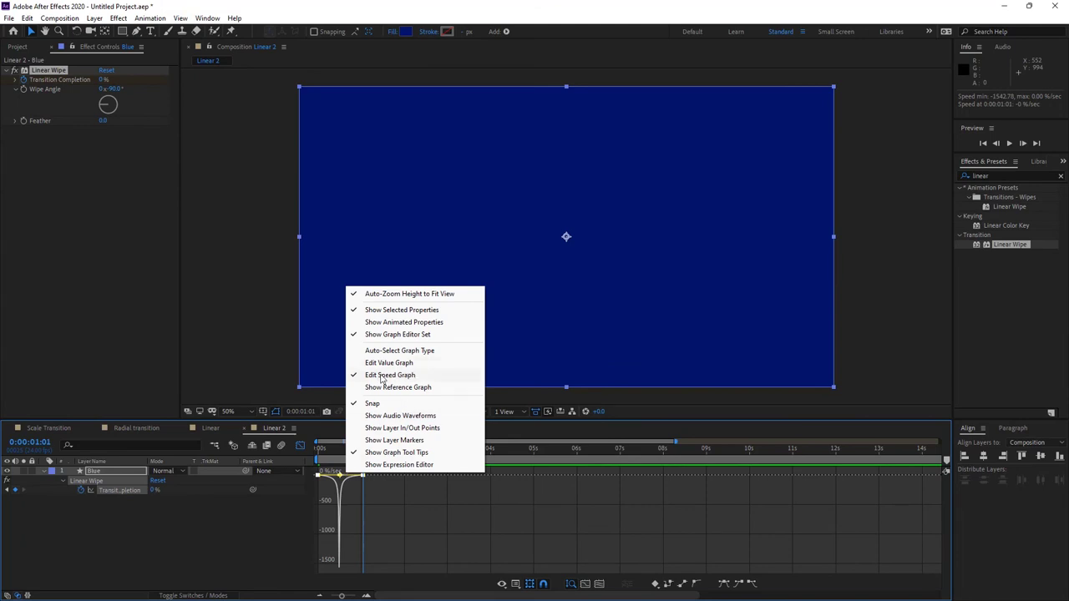
left_click(384, 484)
left_click(299, 445)
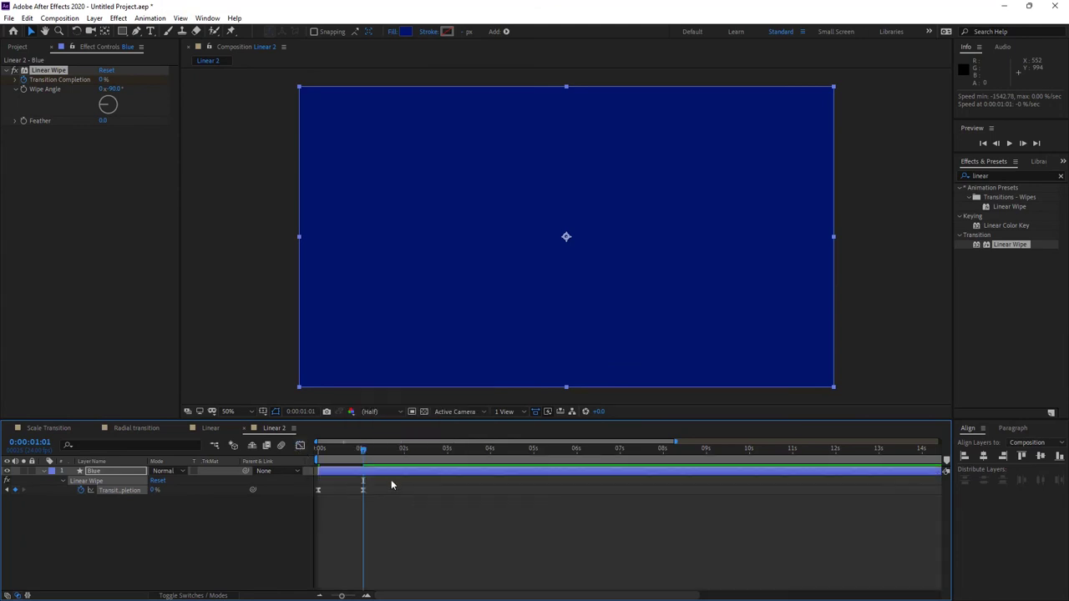
Step: Preview the wipe, end the work area at the current time with N, and replay
key("space")
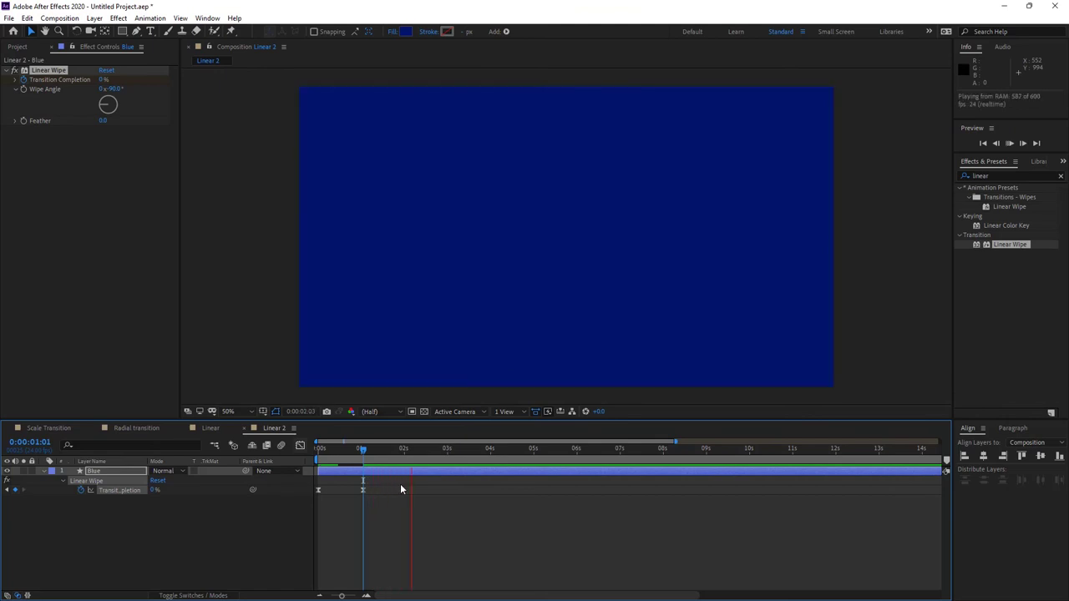
key("space")
key("n")
key("space")
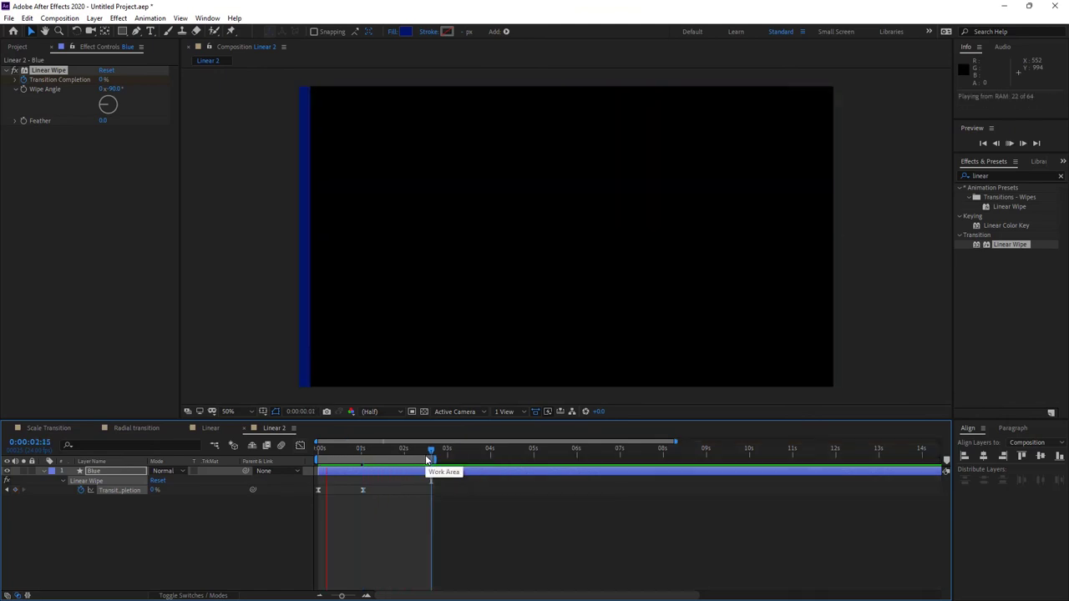
key("space")
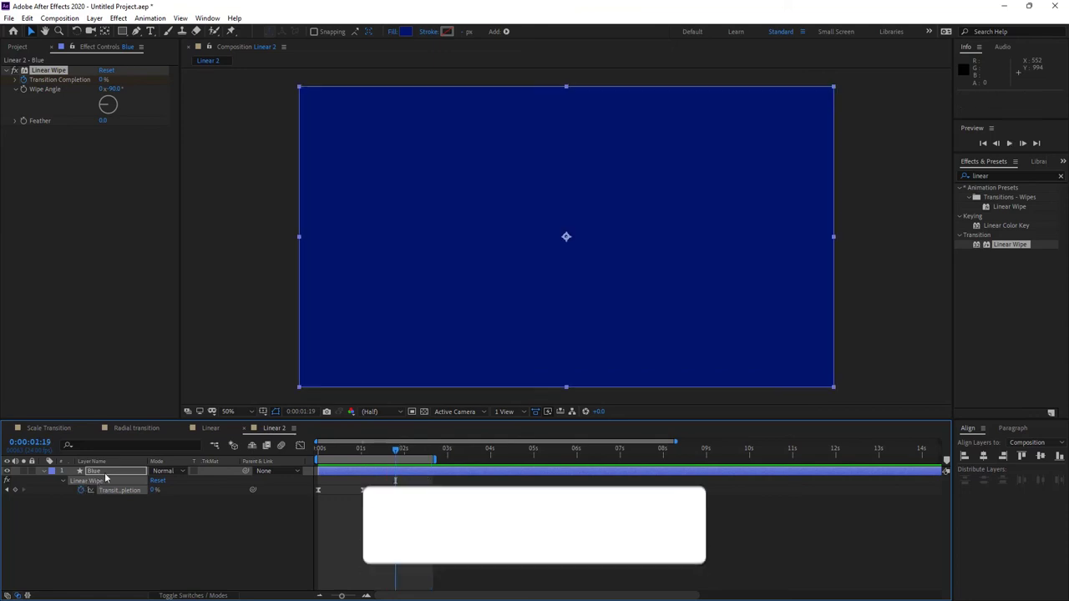
Step: Duplicate the Blue layer and rename the copy 'Yello'
left_click(113, 472)
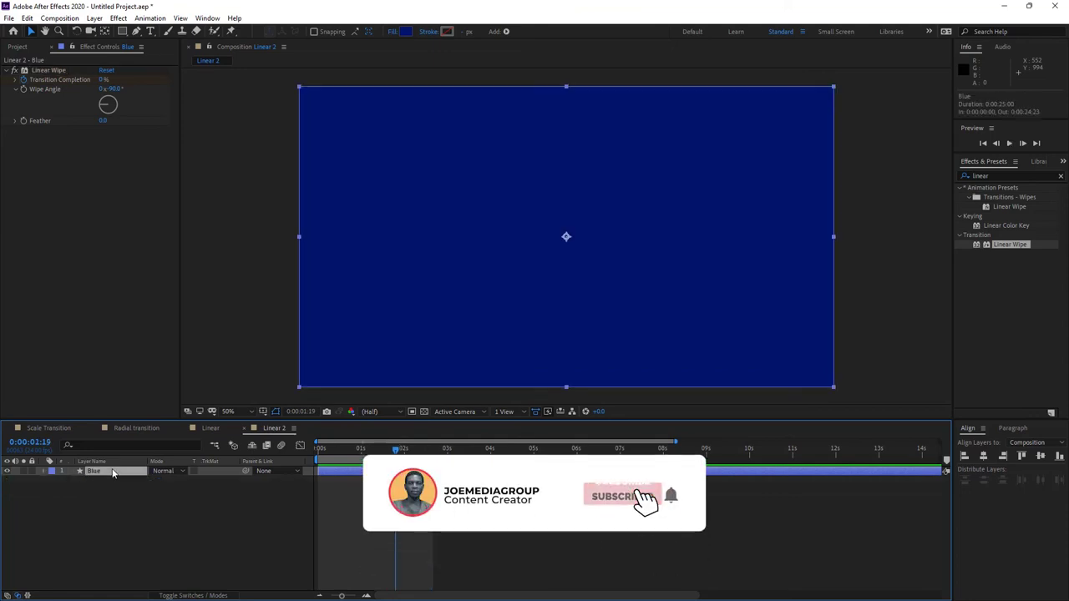
key("ctrl+d")
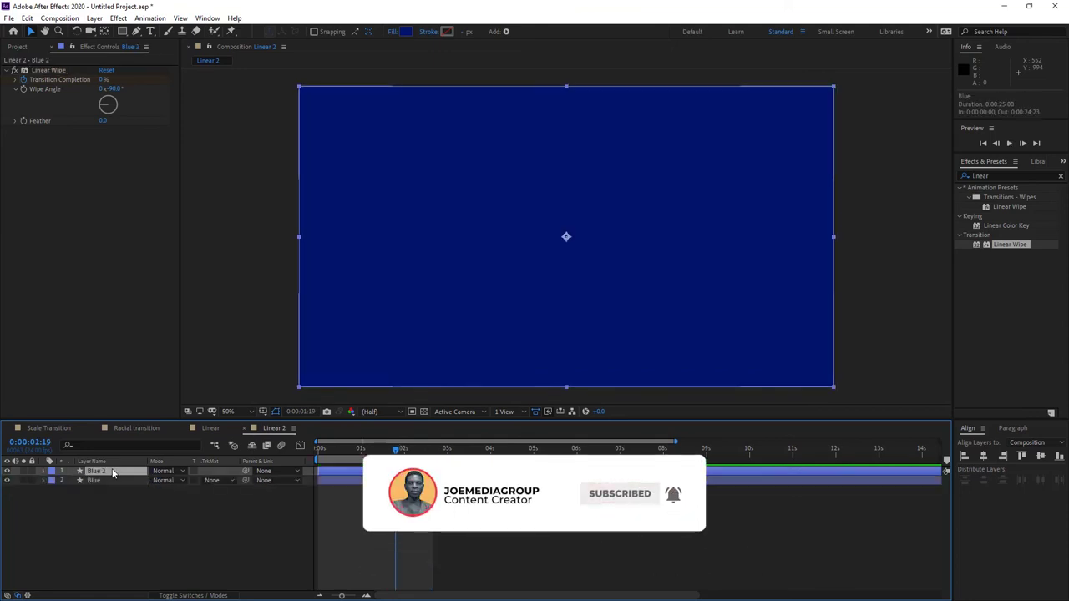
right_click(113, 471)
left_click(156, 464)
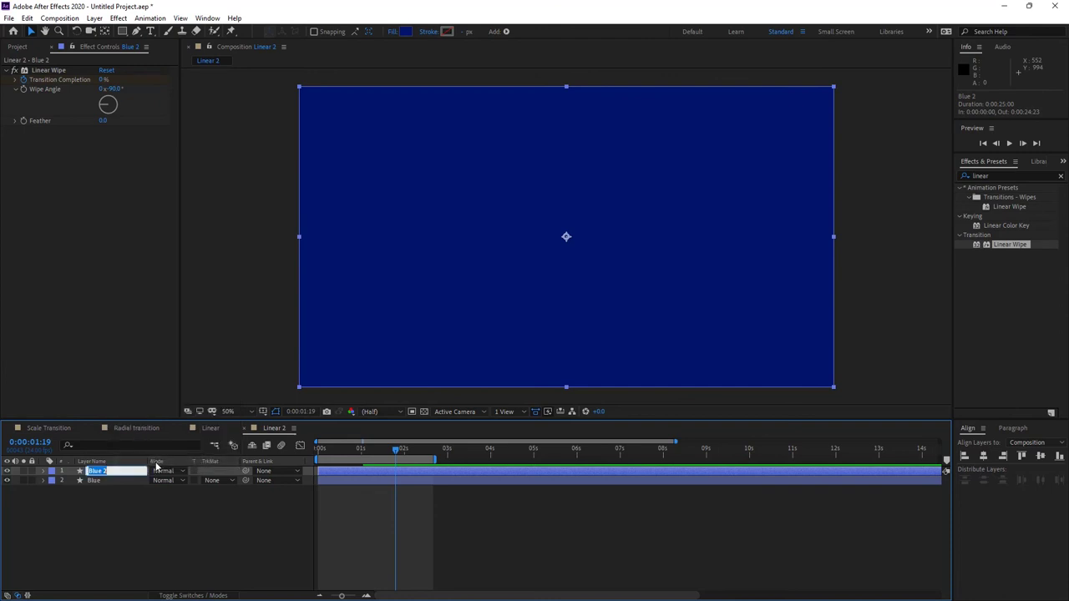
type("Y")
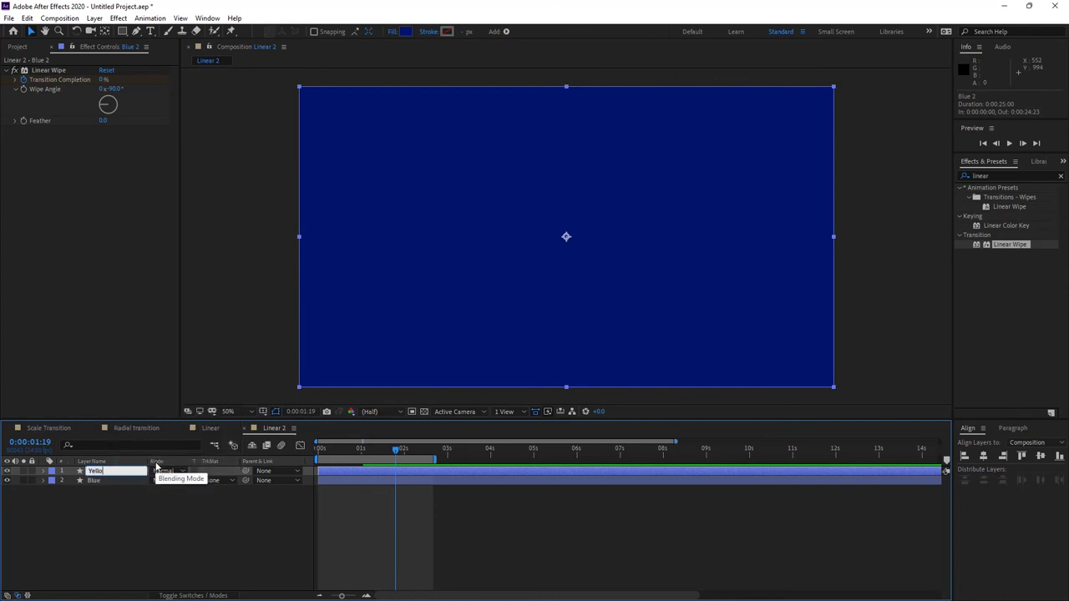
type("ello")
left_click(120, 488)
left_click(117, 471)
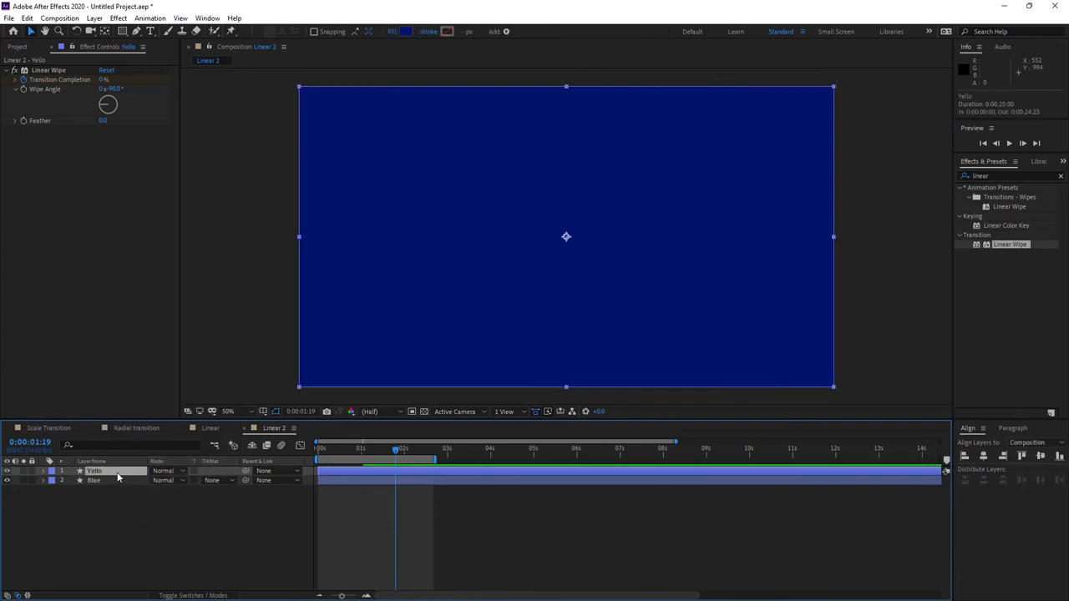
Step: Duplicate the Yello layer and rename the copy 'Red'
key("ctrl+d")
right_click(117, 474)
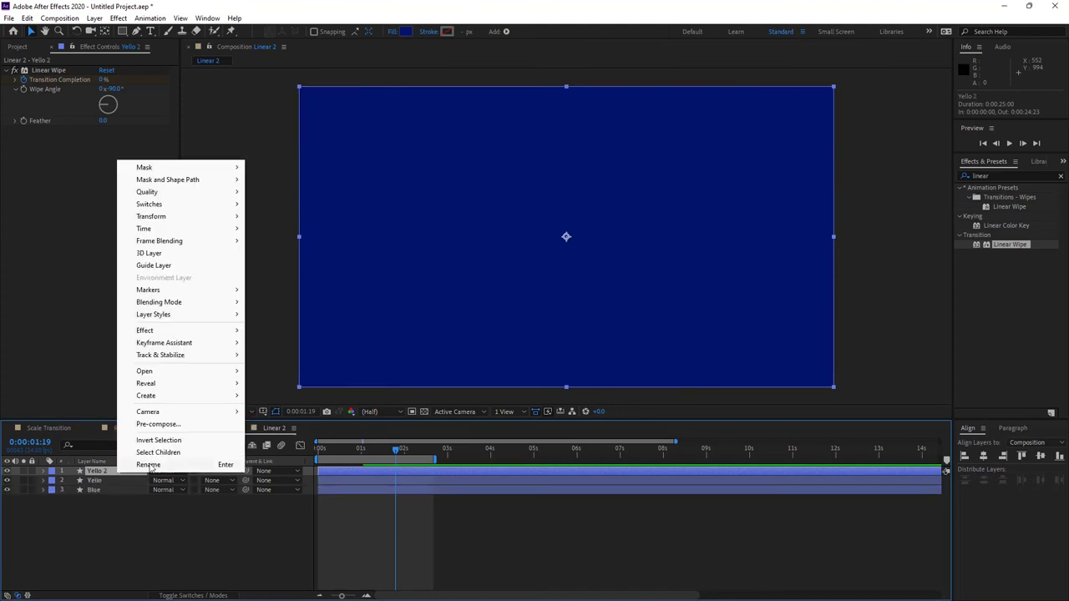
left_click(151, 466)
type("Red")
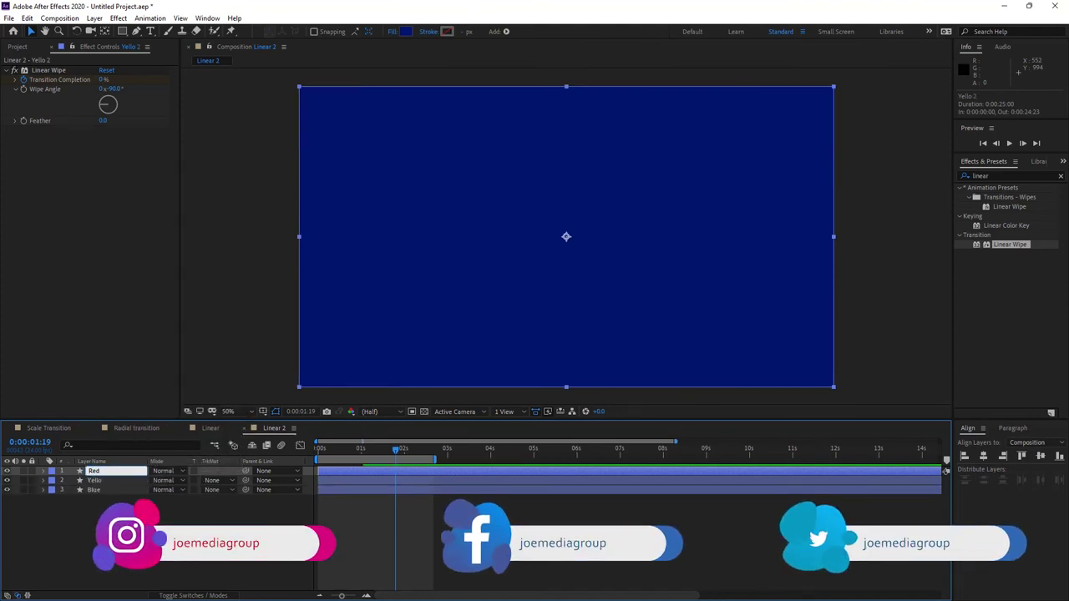
key("Return")
left_click(121, 486)
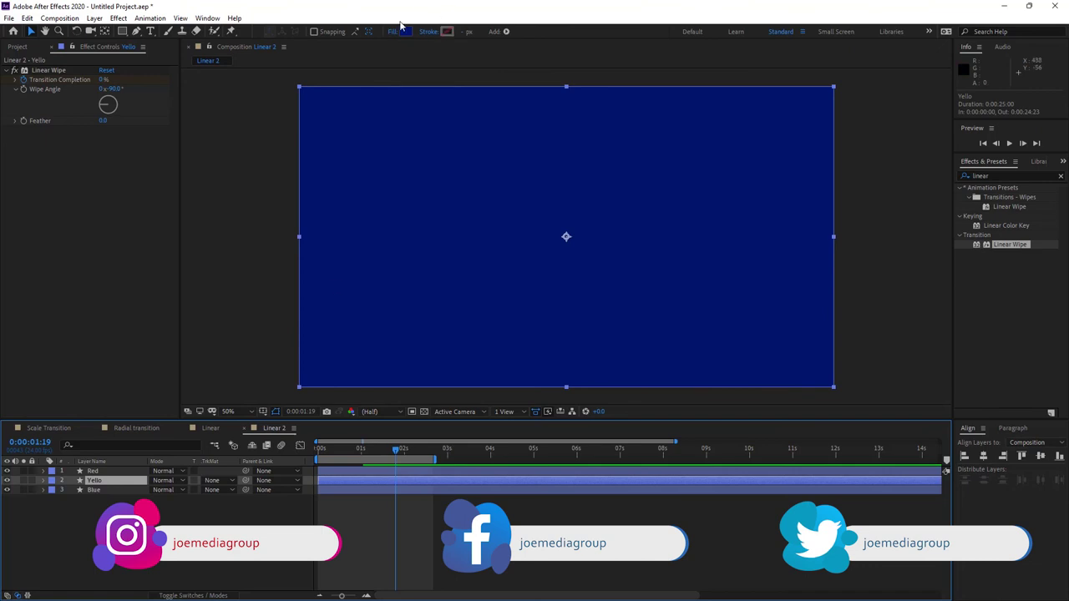
Step: Give the Yello layer a fully saturated orange-yellow fill
left_click(401, 31)
left_click_drag(738, 392, 735, 406)
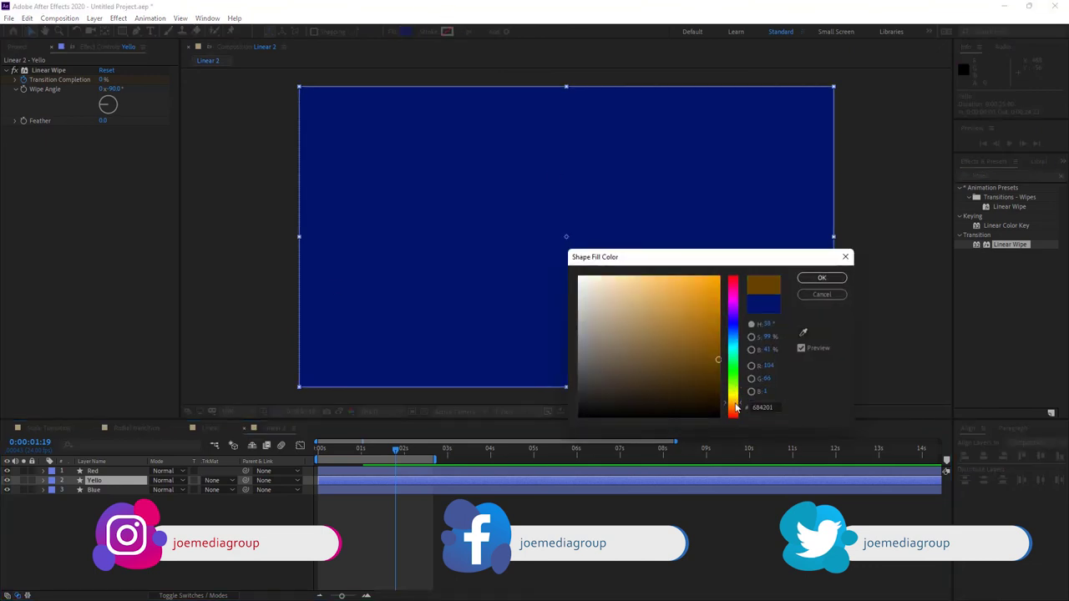
left_click_drag(716, 279, 788, 220)
left_click_drag(736, 389, 735, 405)
left_click(821, 278)
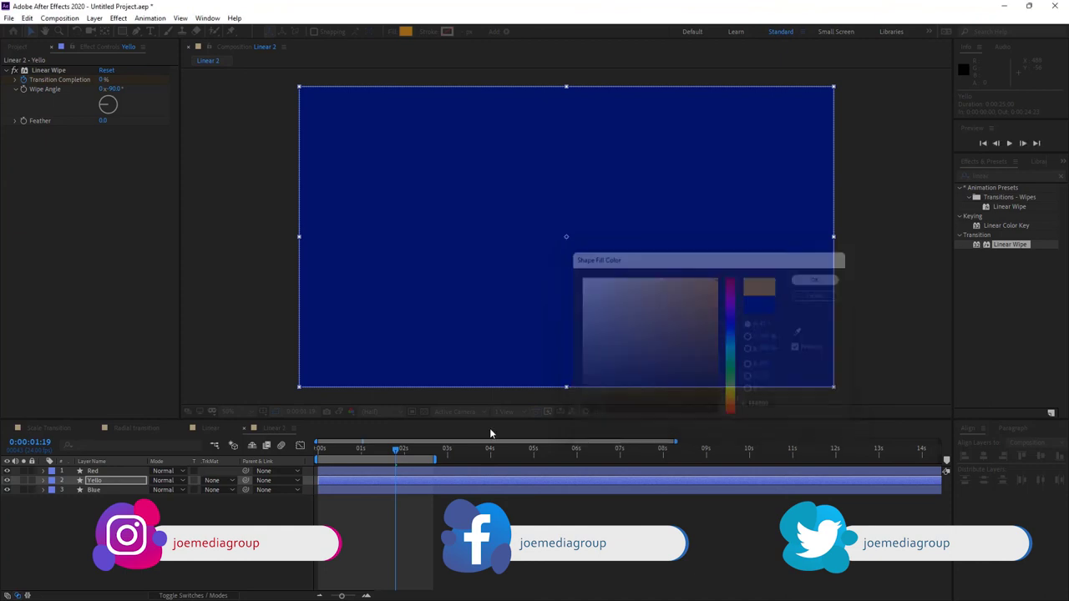
Step: Give the Red layer a bright, fully saturated red fill
left_click(109, 471)
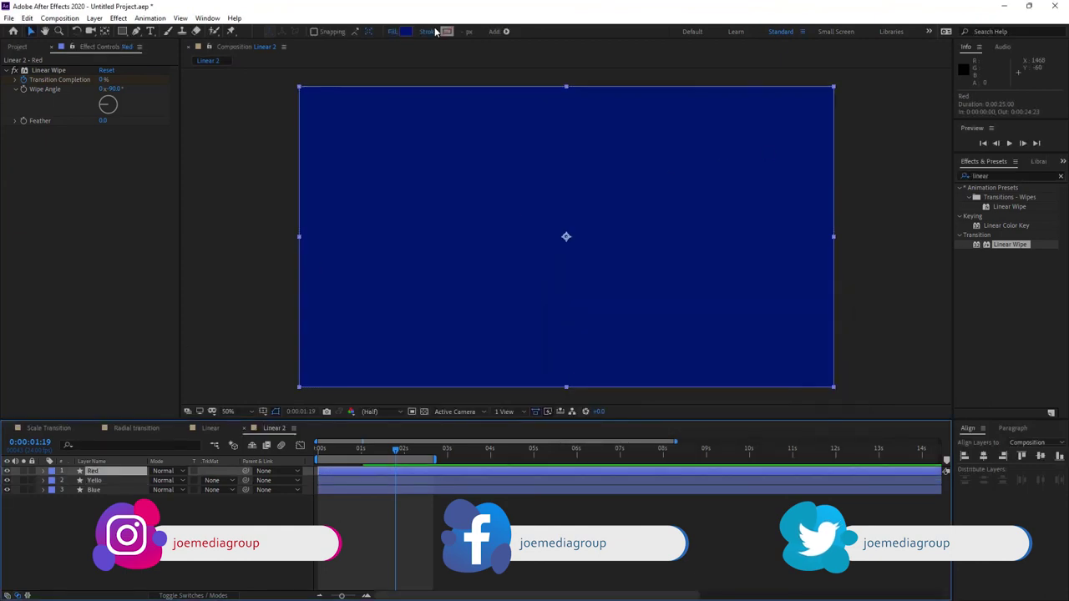
left_click(405, 31)
type("680101")
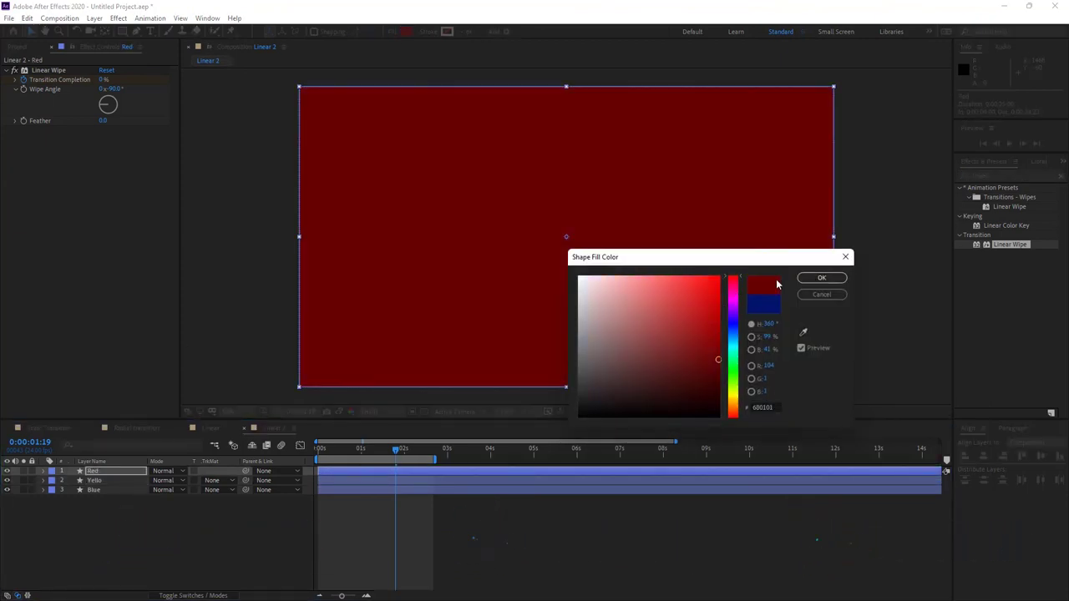
left_click_drag(694, 358, 718, 276)
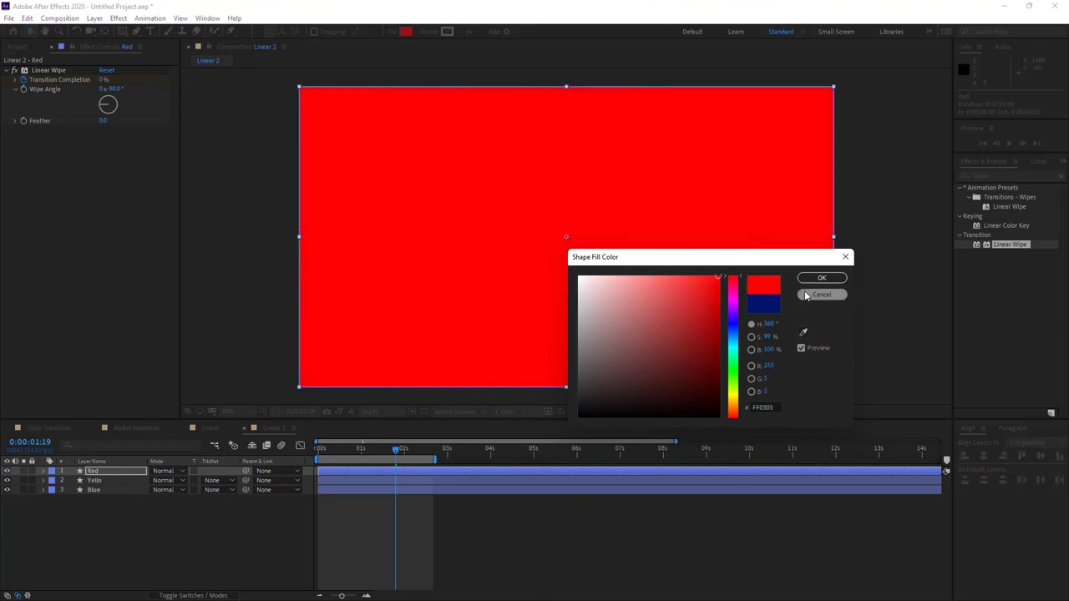
left_click(822, 277)
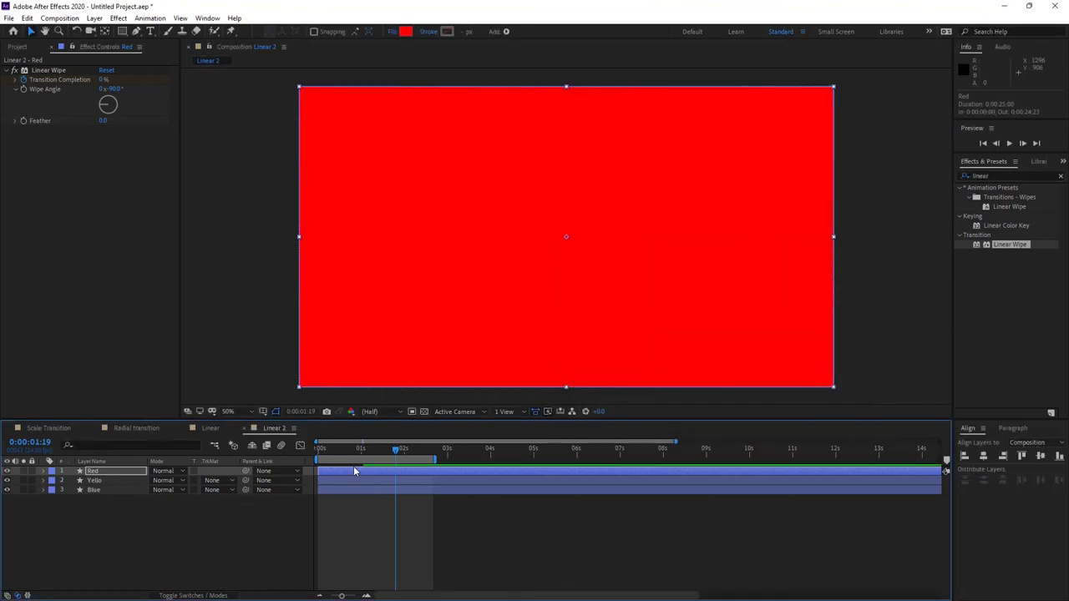
Step: Delay the Yello layer by 8 frames and start Red just after Yello
left_click_drag(342, 596, 353, 595)
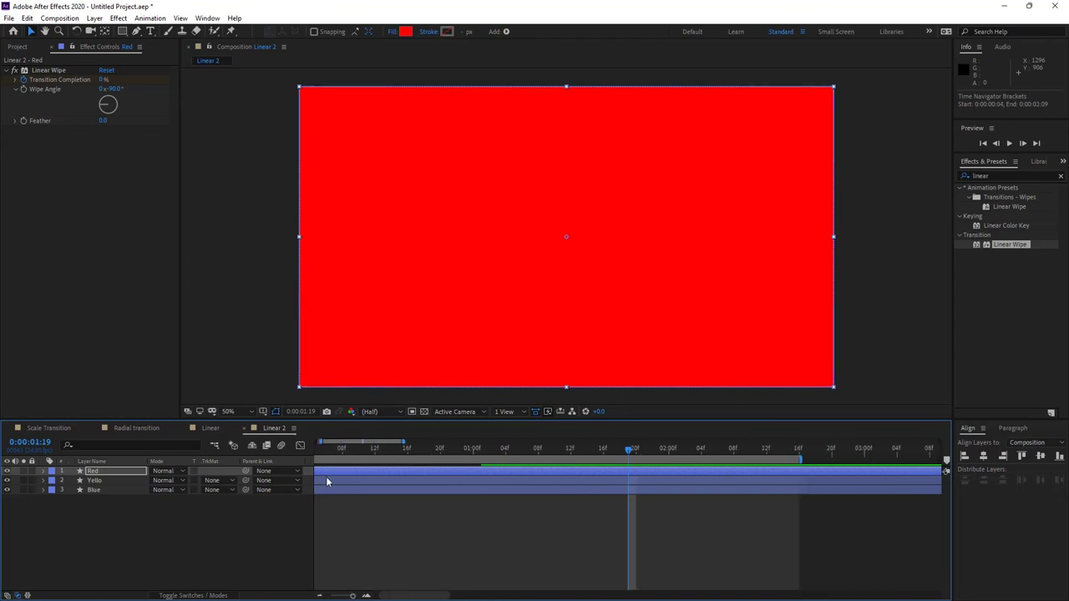
left_click_drag(326, 484, 406, 478)
left_click(357, 470)
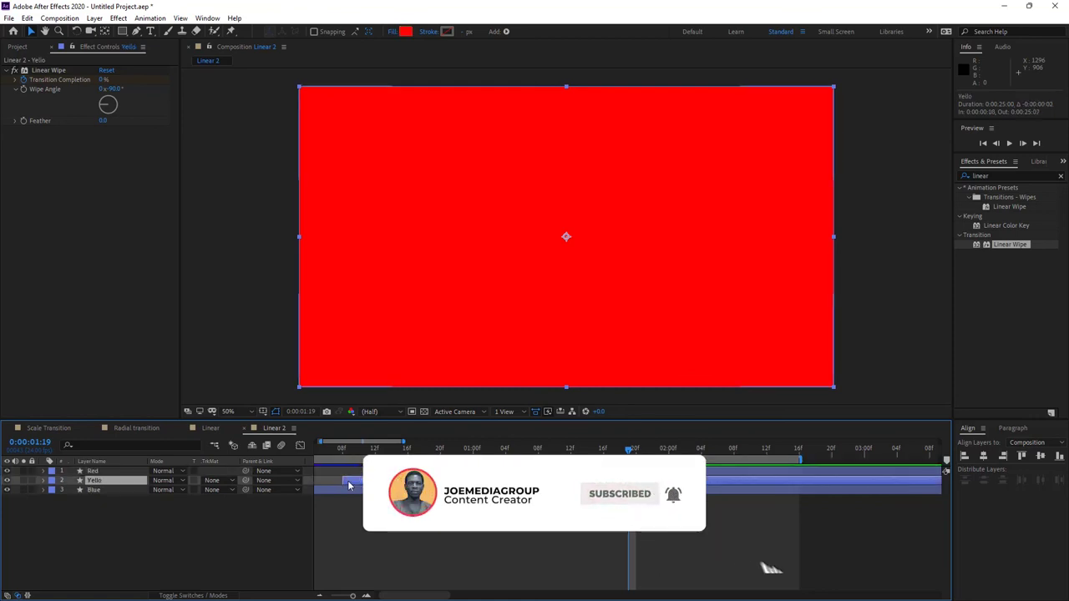
left_click(338, 482)
left_click_drag(353, 597, 353, 596)
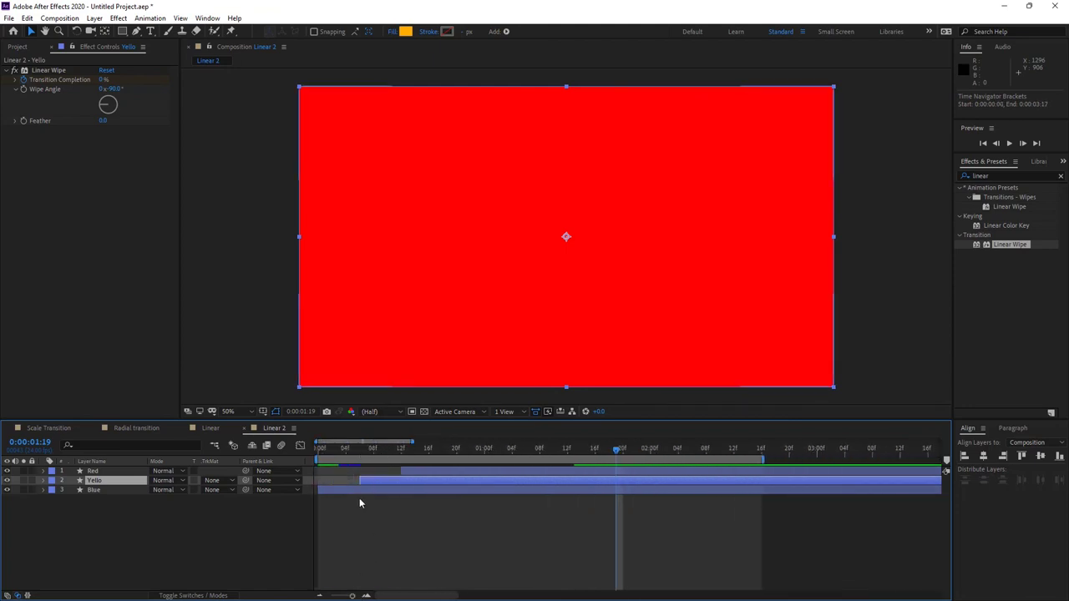
mouse_move(398, 465)
left_mouse_down()
mouse_move(415, 473)
mouse_move(403, 473)
left_mouse_up()
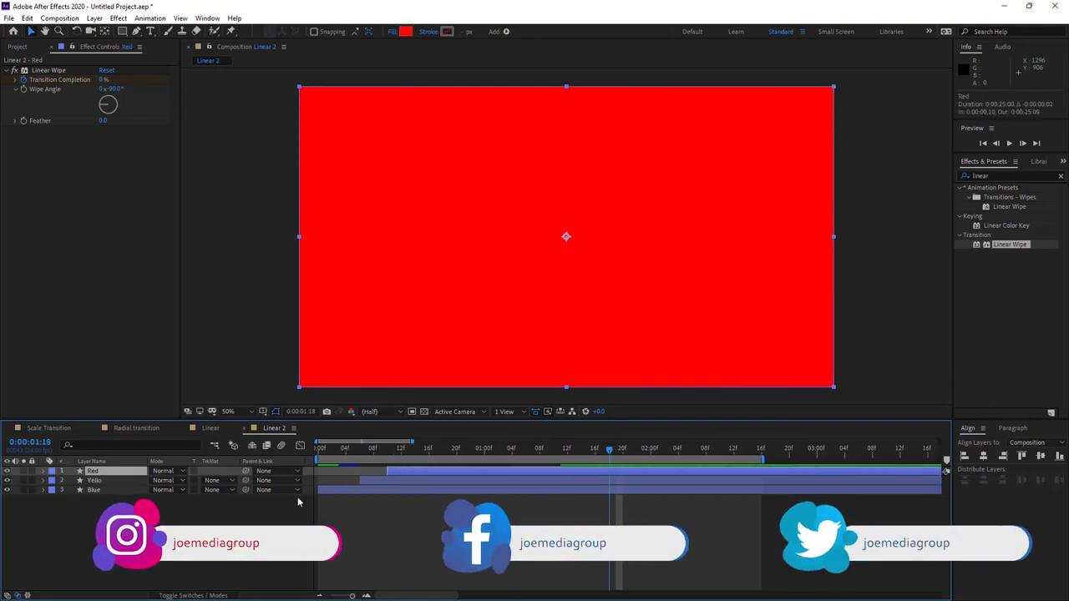
Step: Preview the staggered wipes, then select only the Red layer
key("space")
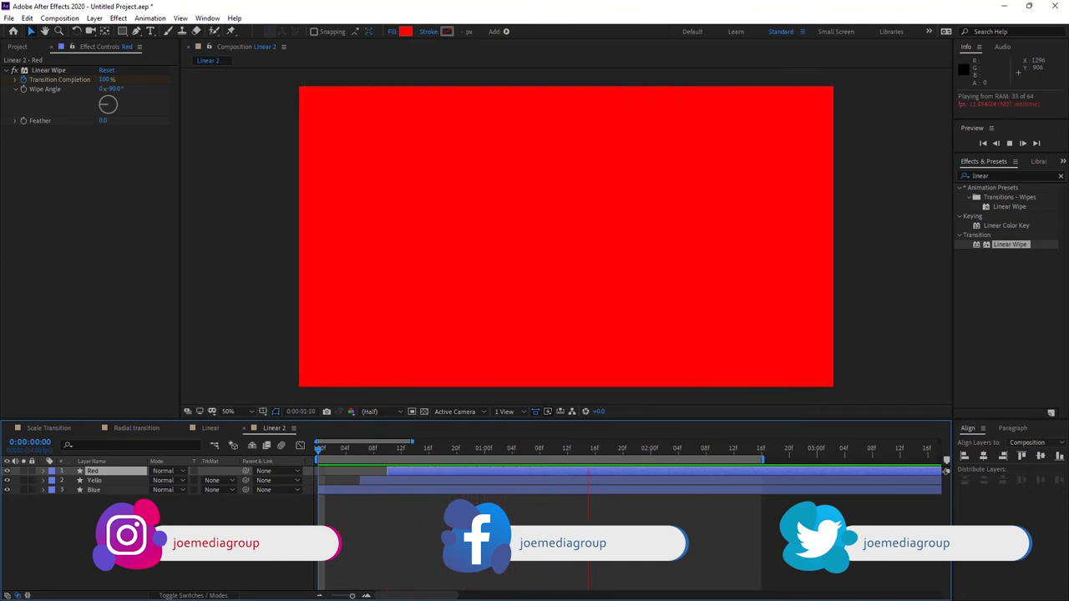
key("space")
left_click_drag(88, 518, 131, 460)
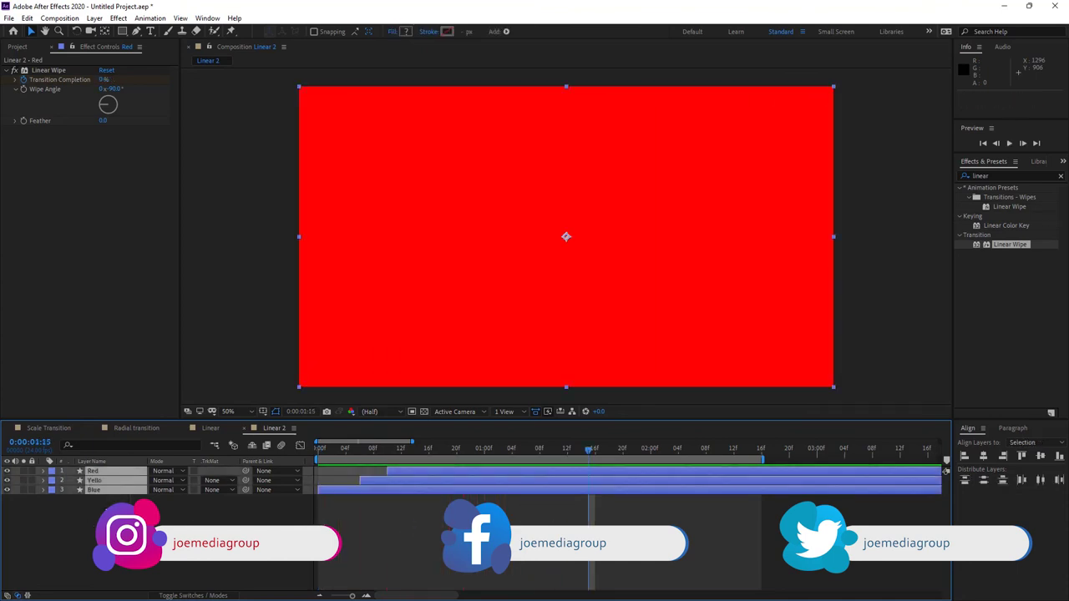
left_click(107, 472)
Step: Duplicate Red, rename the copy 'Mask', then select Red, Yello and Blue
key("ctrl+d")
right_click(107, 473)
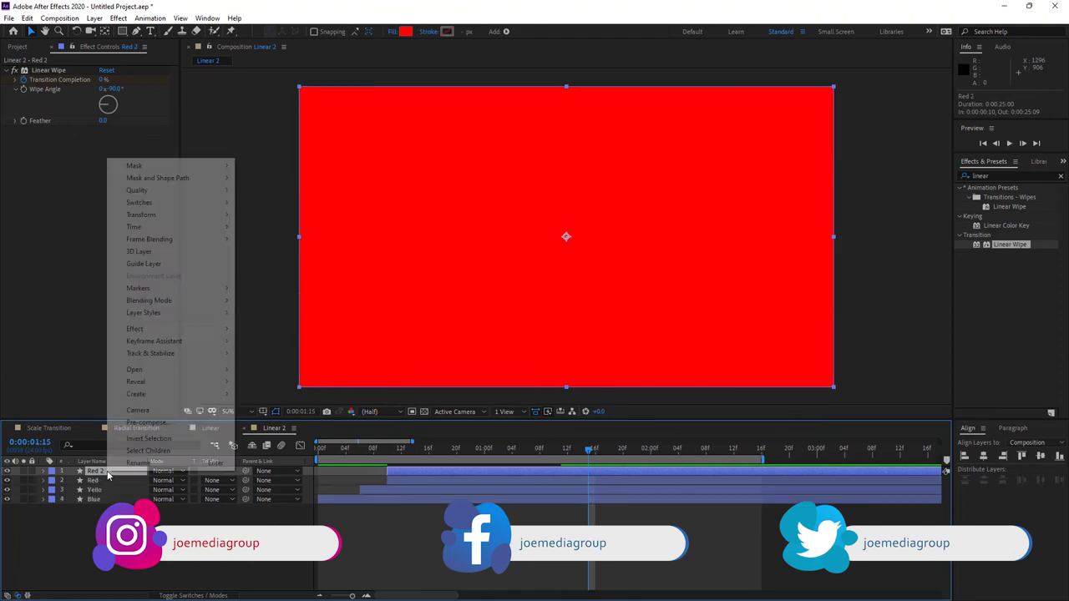
left_click(140, 465)
type("Mas")
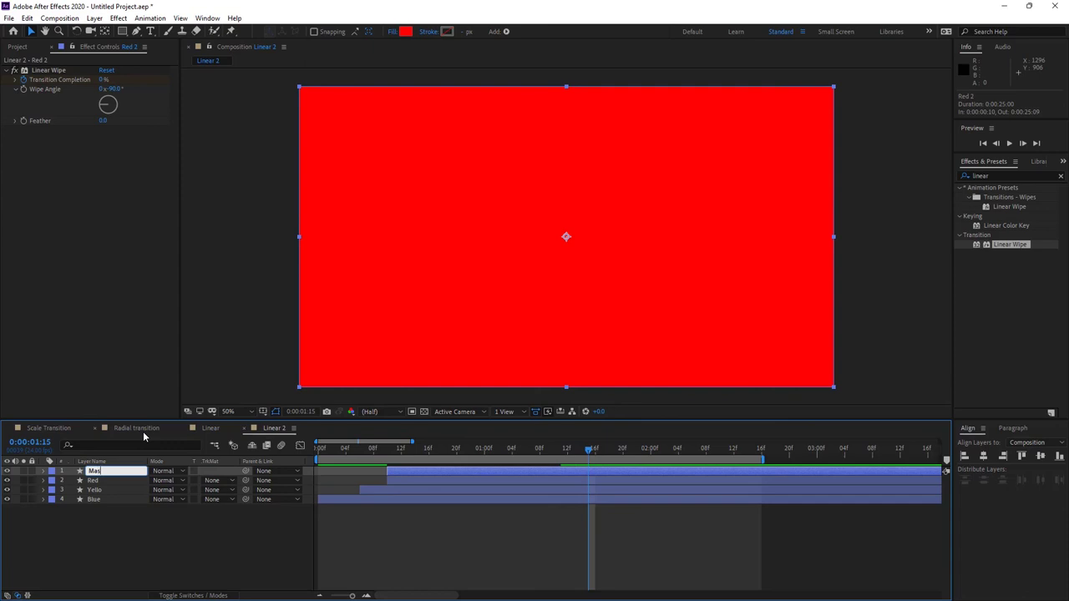
type("k")
left_click(127, 549)
left_click_drag(86, 549, 113, 479)
Step: Pre-compose the selected Red, Yello and Blue layers into a comp named 'Linear b2'
right_click(109, 496)
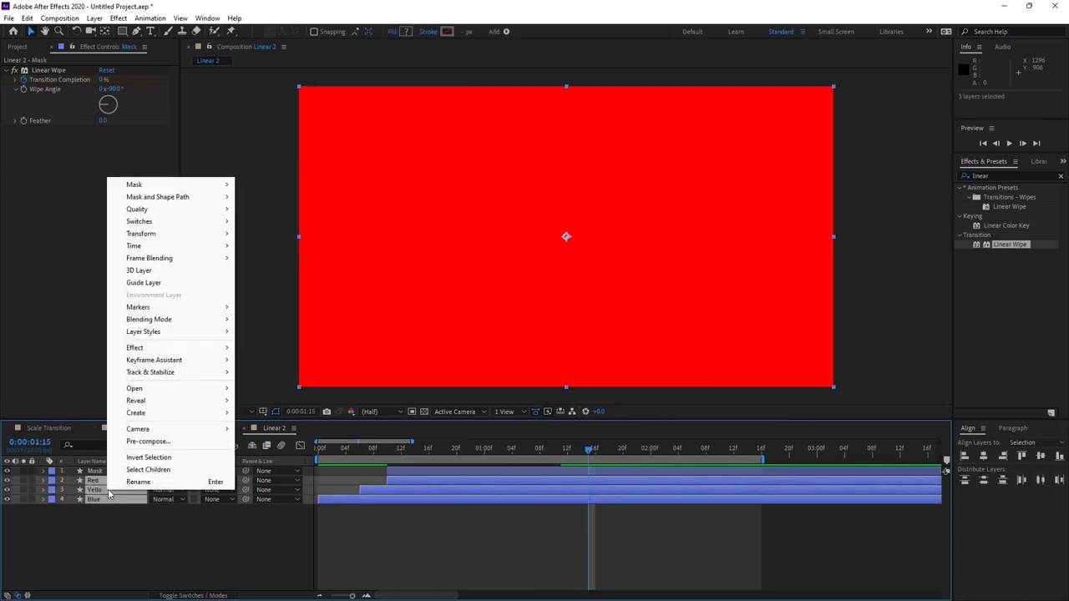
left_click(159, 442)
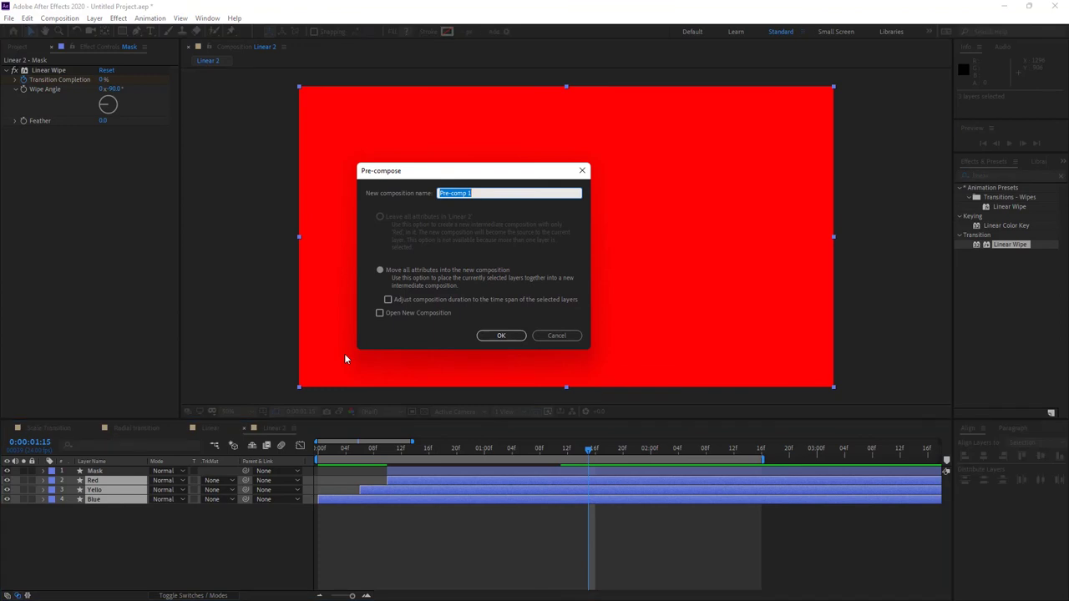
type("Linear b2")
key("Return")
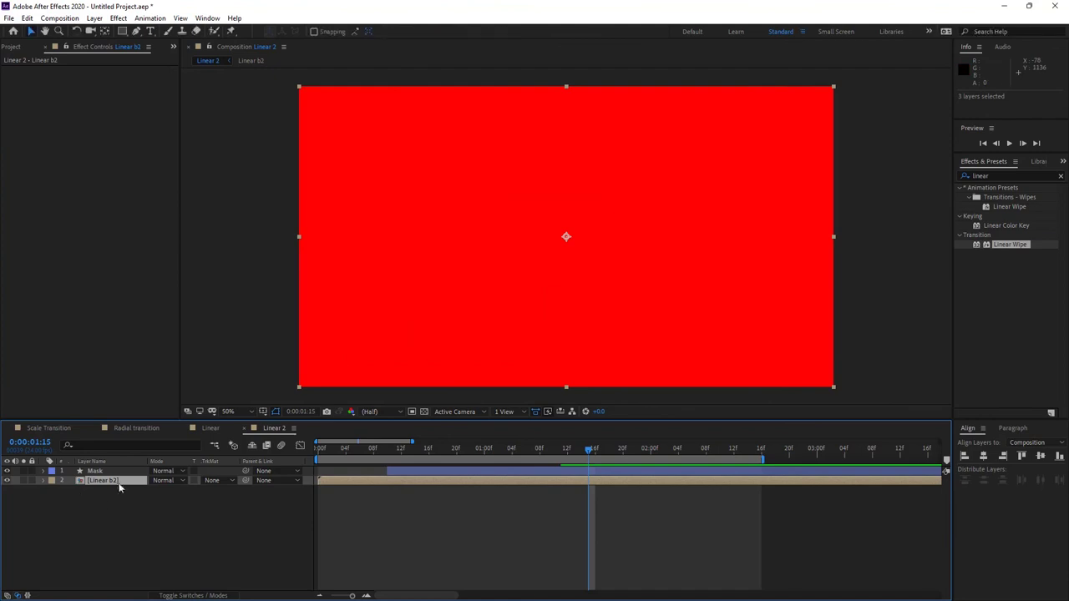
Step: Set Linear b2's track matte to Alpha Inverted Matte "Mask" and preview the wipe from an early frame
left_click(214, 481)
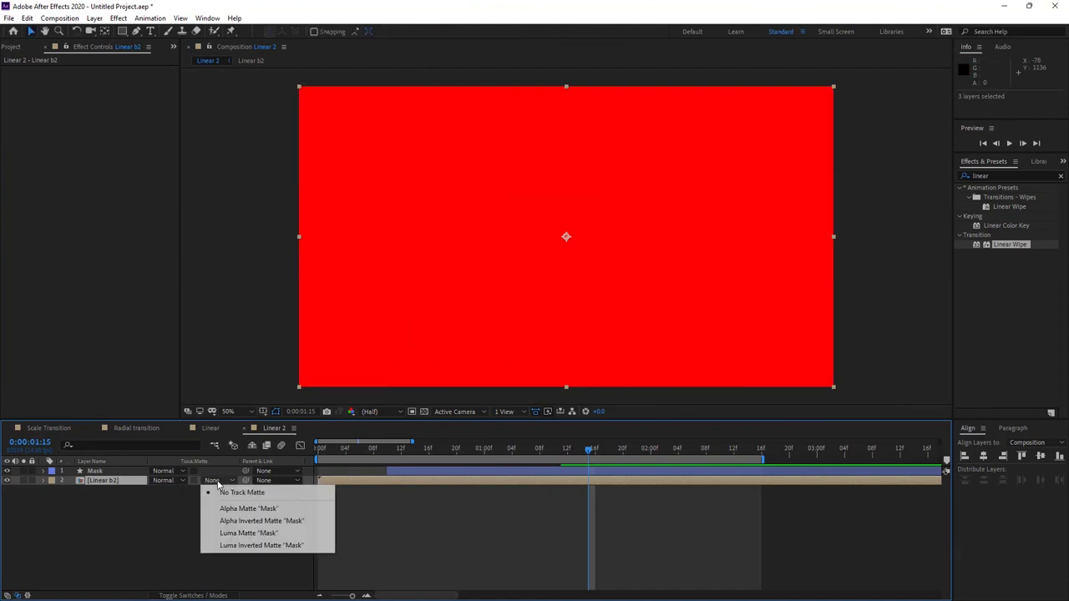
left_click(264, 521)
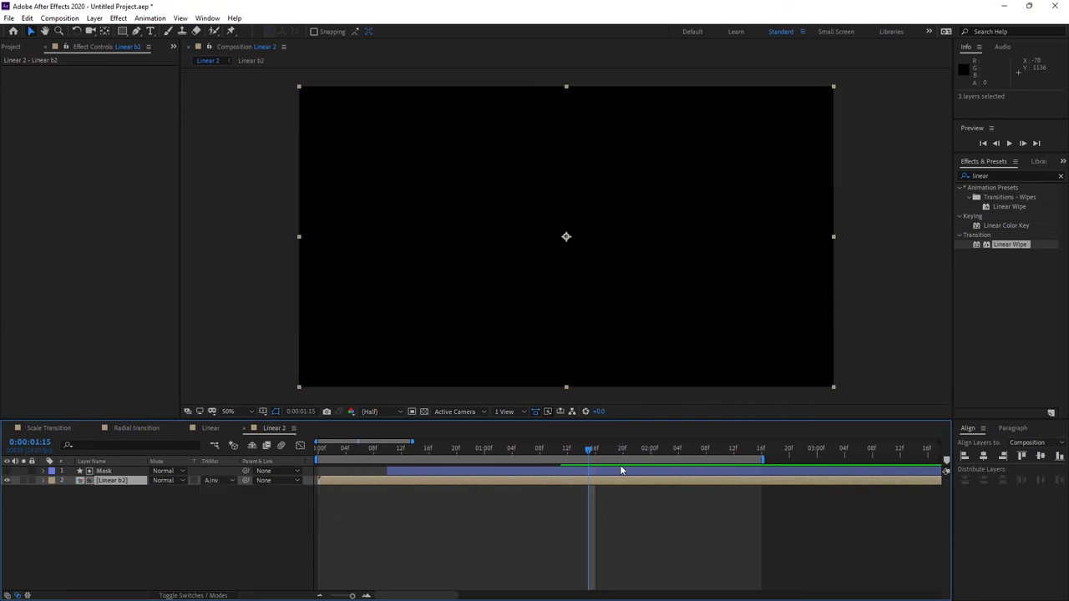
left_click_drag(590, 448, 471, 471)
key("space")
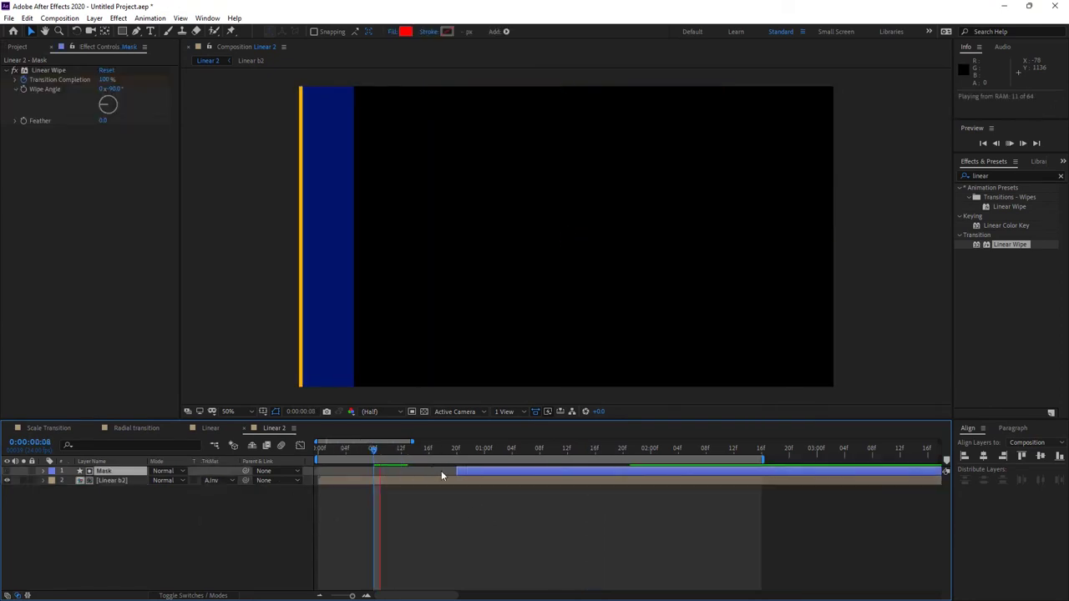
key("space")
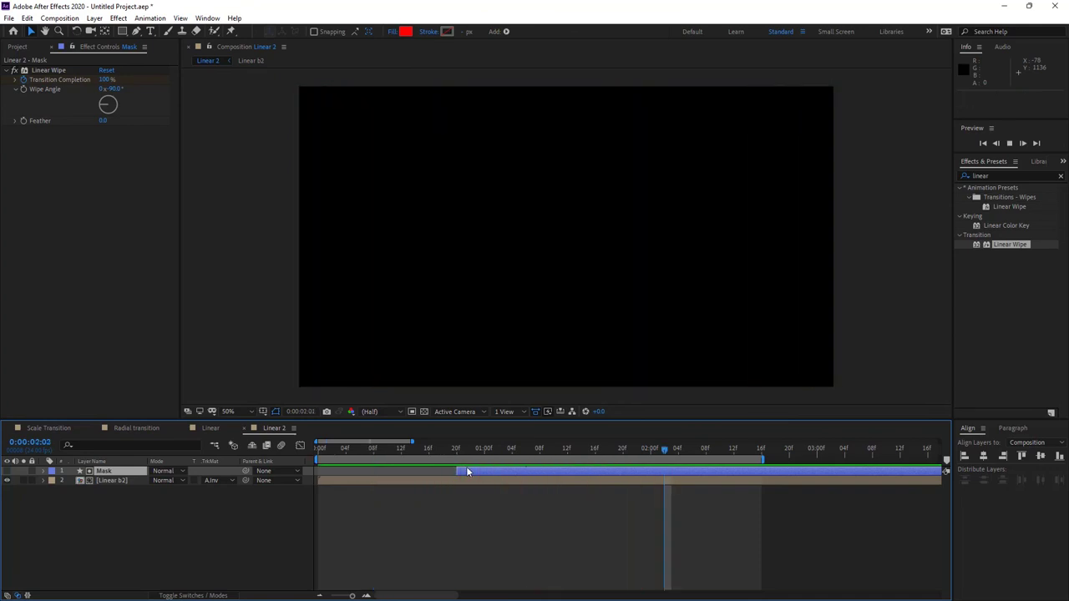
Step: At frame 10, scrub the Mask layer's Linear Wipe angle to about -84° and preview
left_click_drag(669, 455, 387, 470)
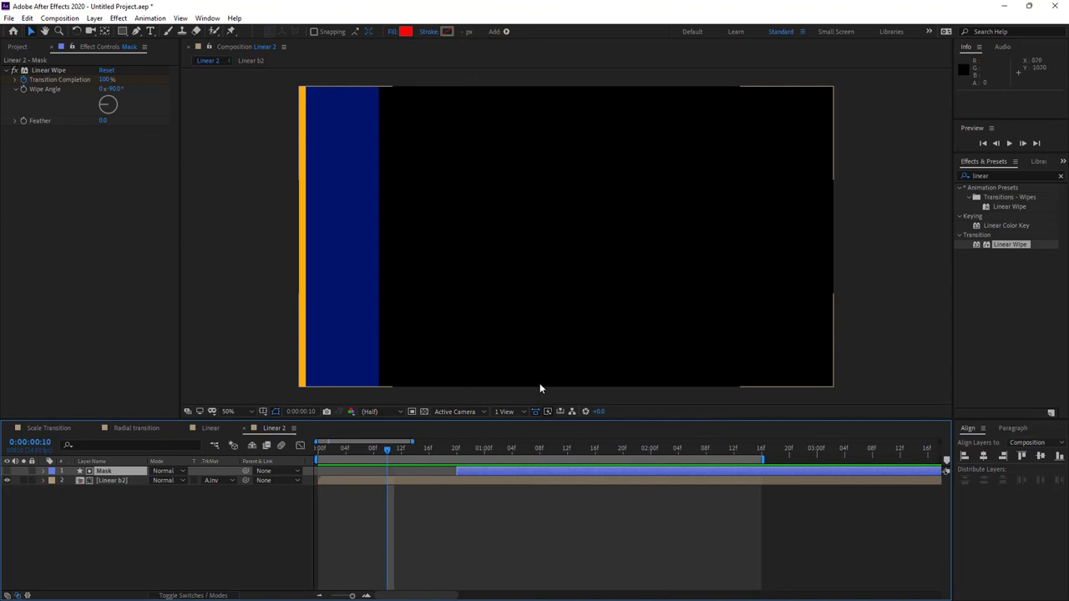
left_click_drag(118, 92, 130, 88)
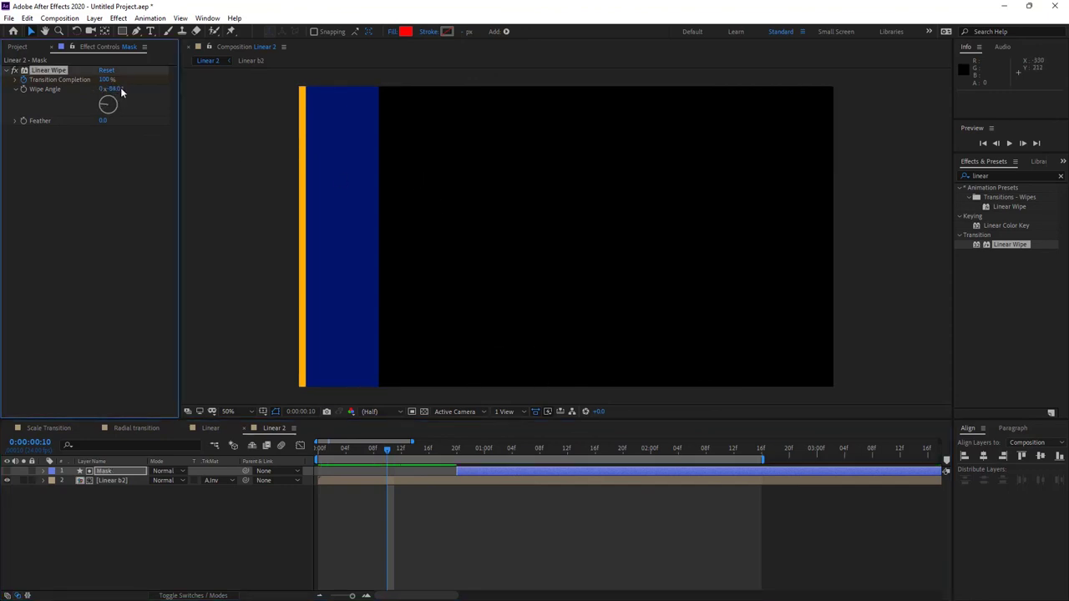
key("space")
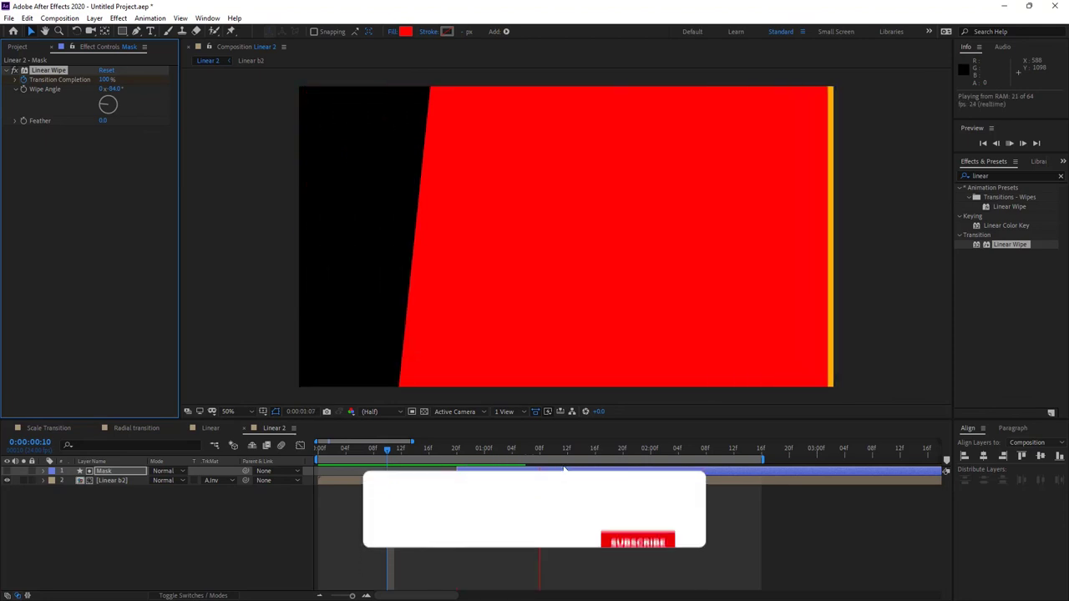
key("space")
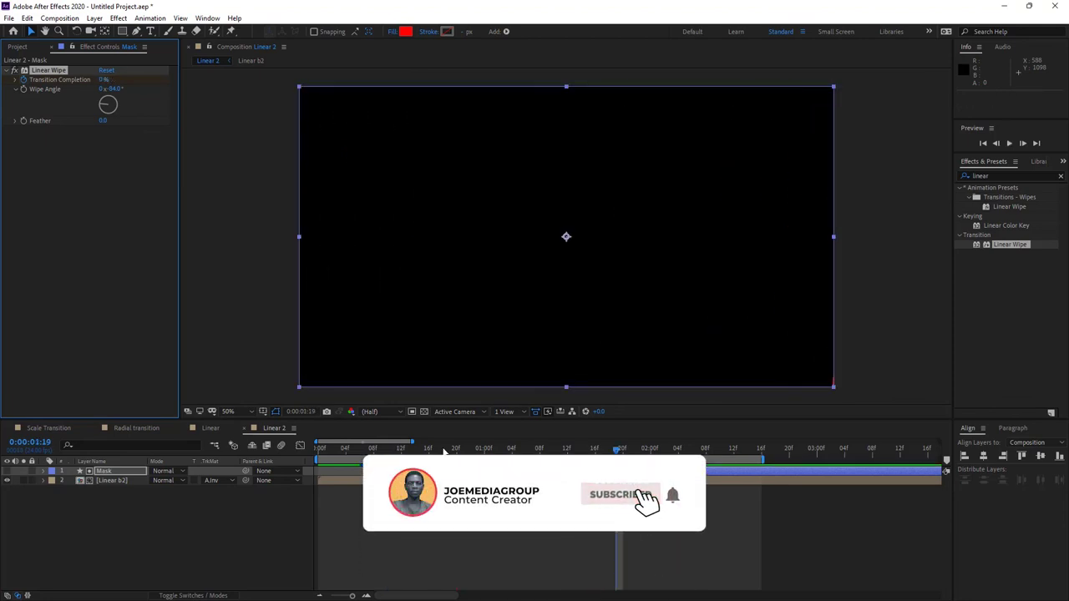